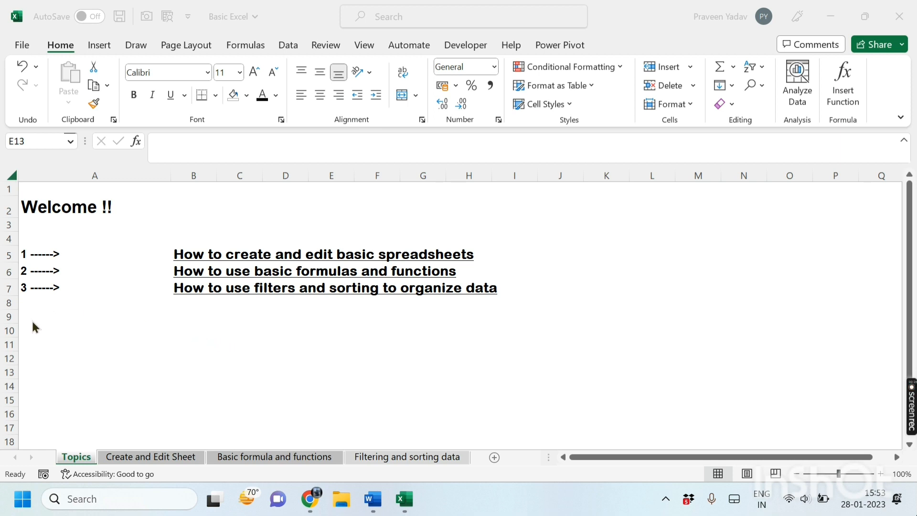
Step: Examine how the Name Box and formula bar respond when different empty cells on the Topics sheet are selected
{"action": "left_click", "coordinate": [45, 321]}
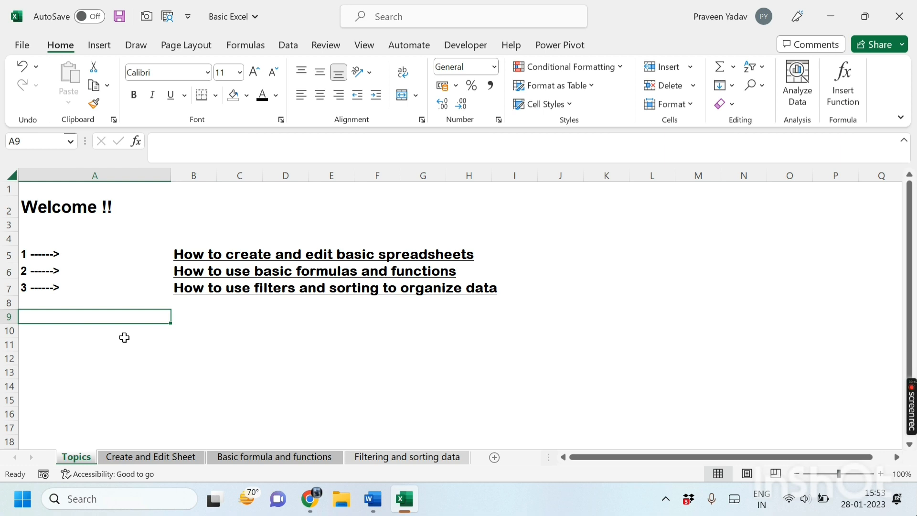
{"action": "left_click", "coordinate": [124, 339]}
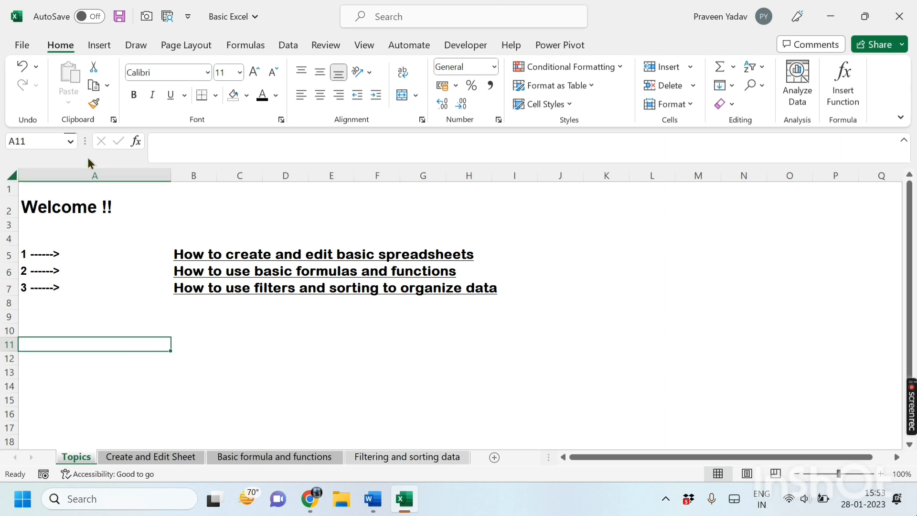
{"action": "left_click", "coordinate": [248, 145]}
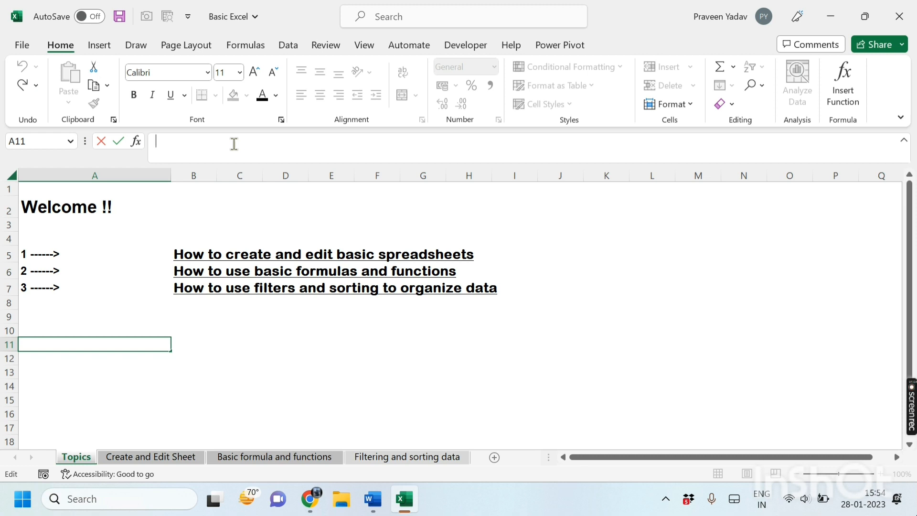
{"action": "left_click", "coordinate": [253, 315]}
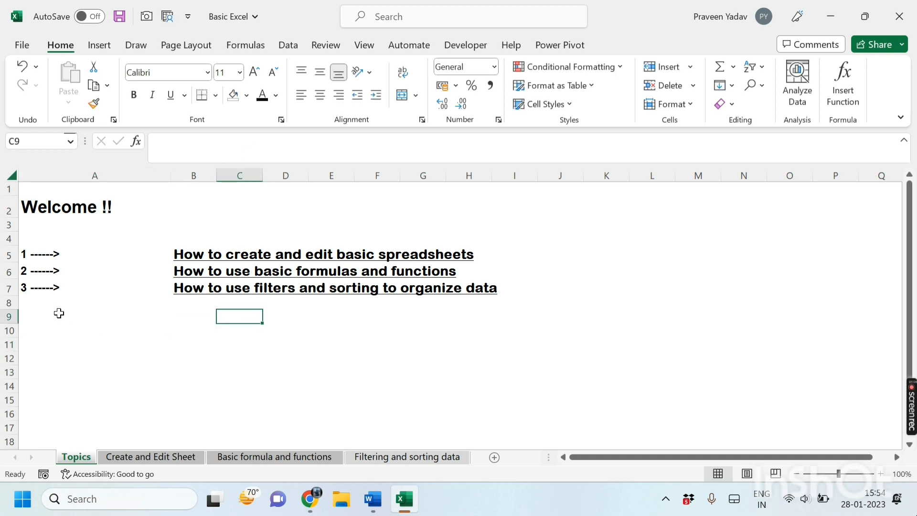
{"action": "left_click", "coordinate": [38, 316]}
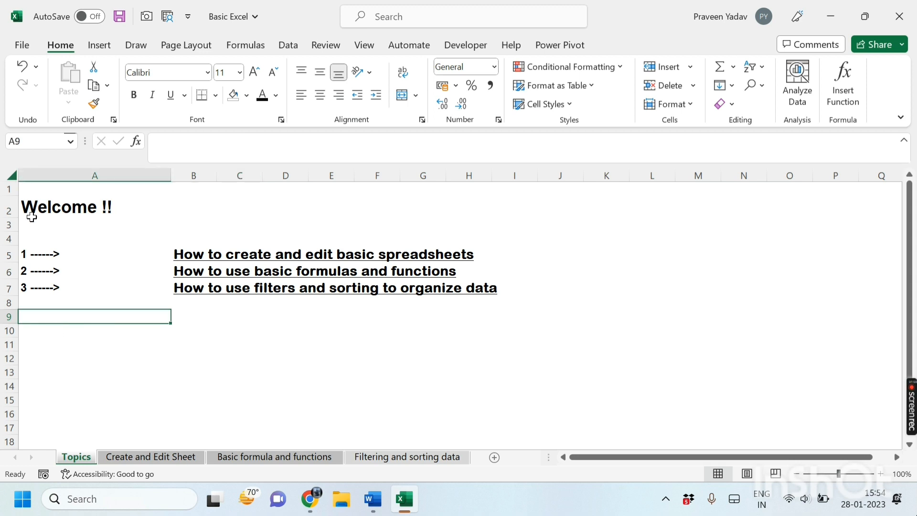
{"action": "left_click", "coordinate": [69, 141]}
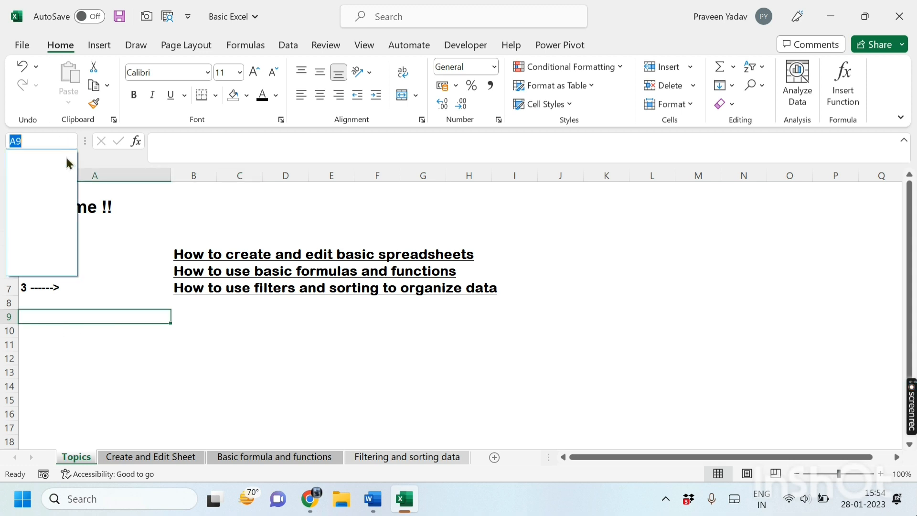
{"action": "left_click", "coordinate": [83, 320]}
{"action": "left_click", "coordinate": [134, 343]}
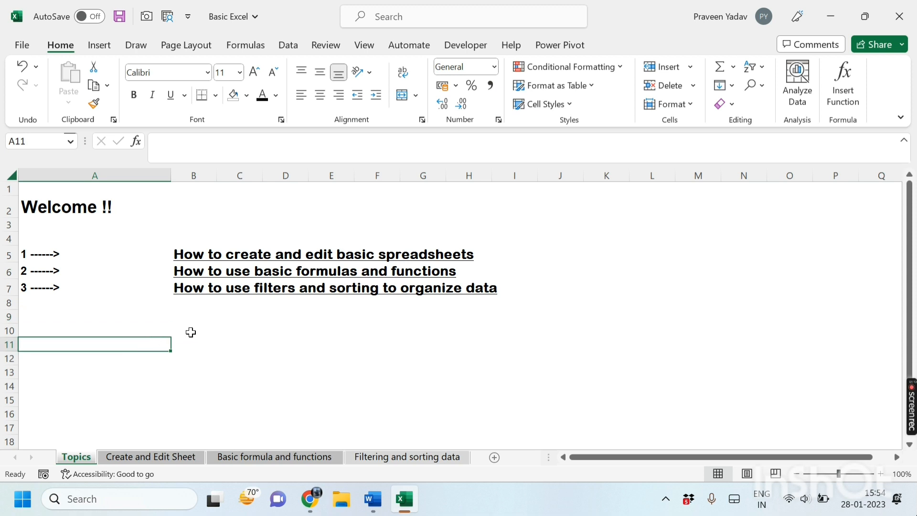
{"action": "left_click", "coordinate": [239, 343]}
{"action": "left_click", "coordinate": [29, 330]}
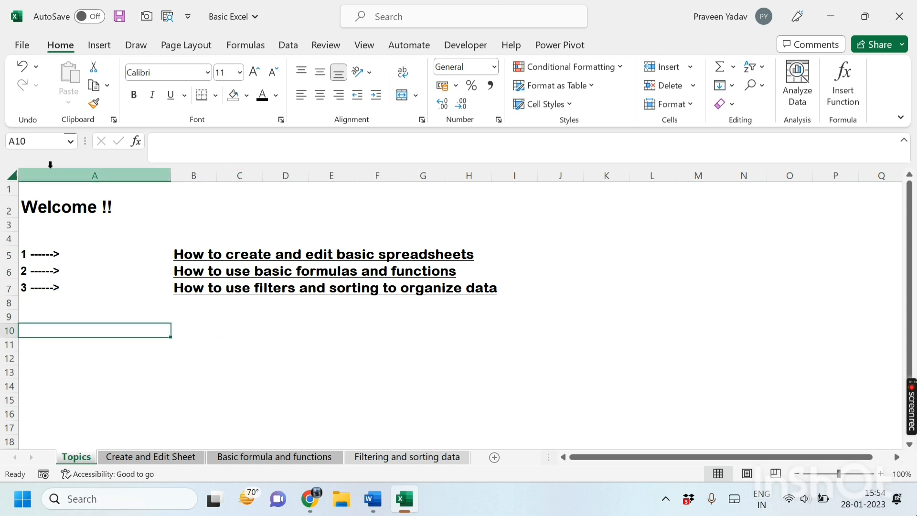
{"action": "left_click", "coordinate": [58, 342]}
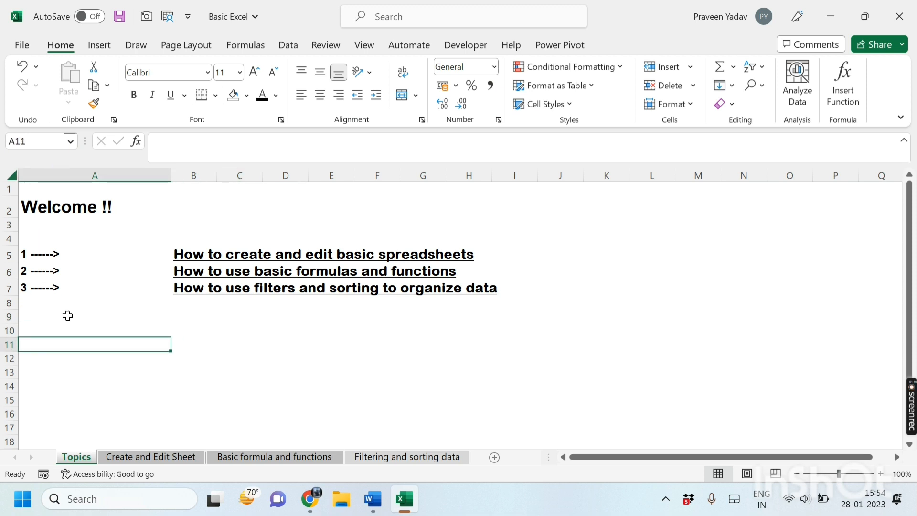
{"action": "left_click", "coordinate": [212, 317]}
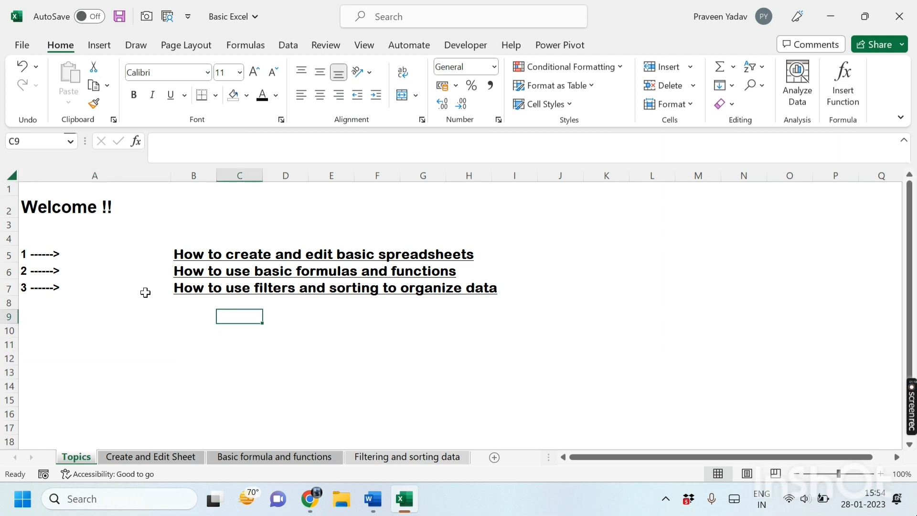
{"action": "left_click", "coordinate": [67, 137]}
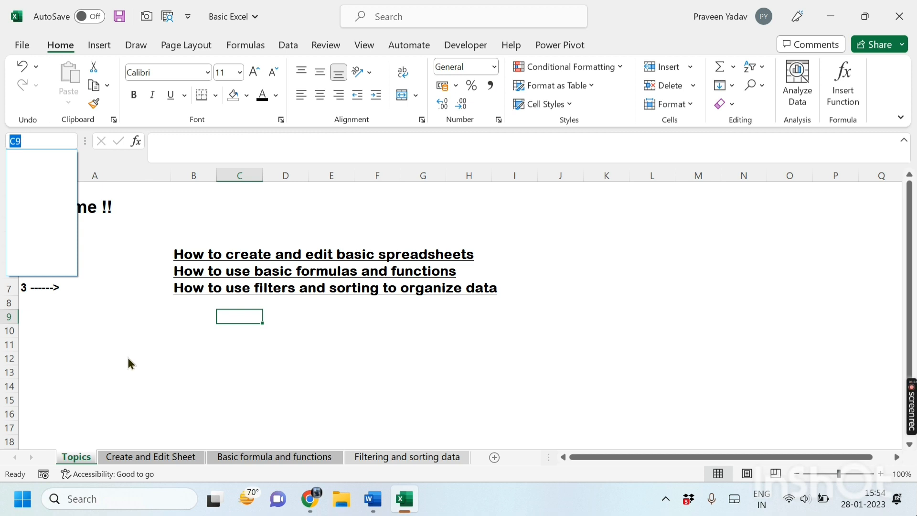
{"action": "left_click", "coordinate": [115, 367]}
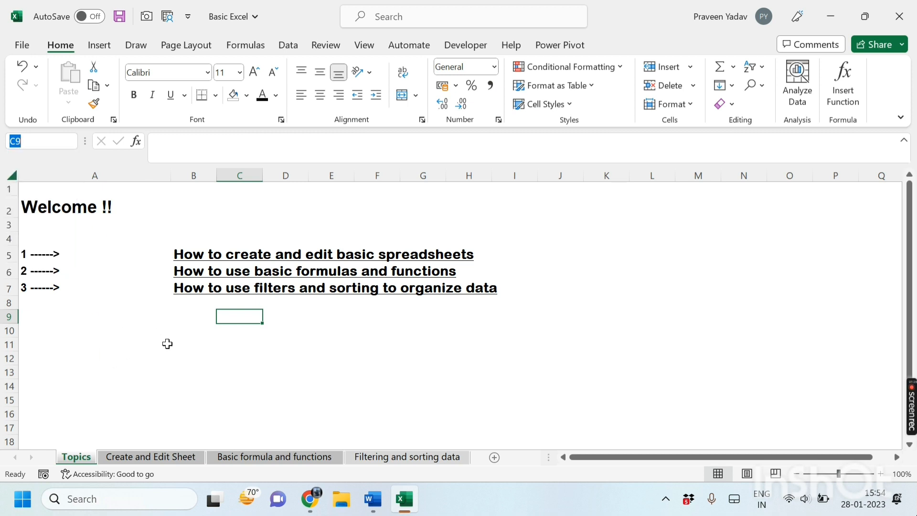
{"action": "left_click", "coordinate": [356, 373]}
{"action": "left_click", "coordinate": [120, 319]}
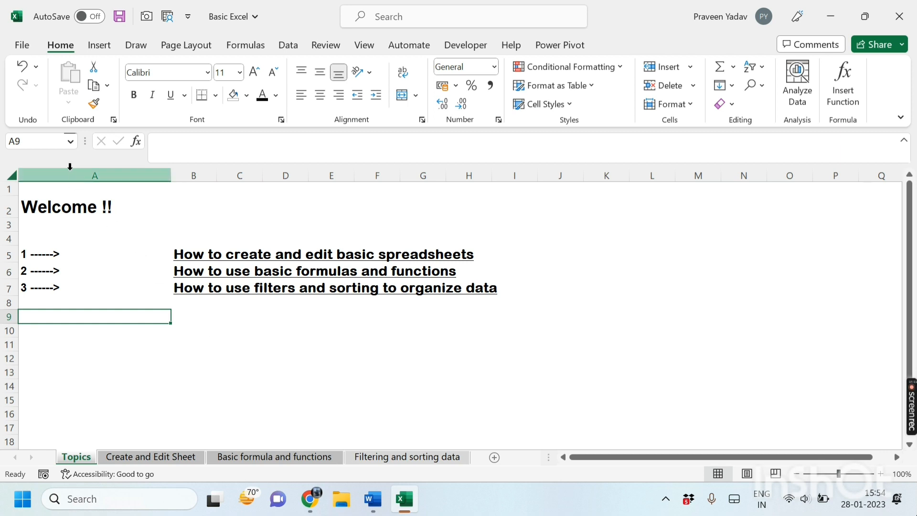
{"action": "left_click", "coordinate": [70, 141]}
{"action": "key", "text": "Escape"}
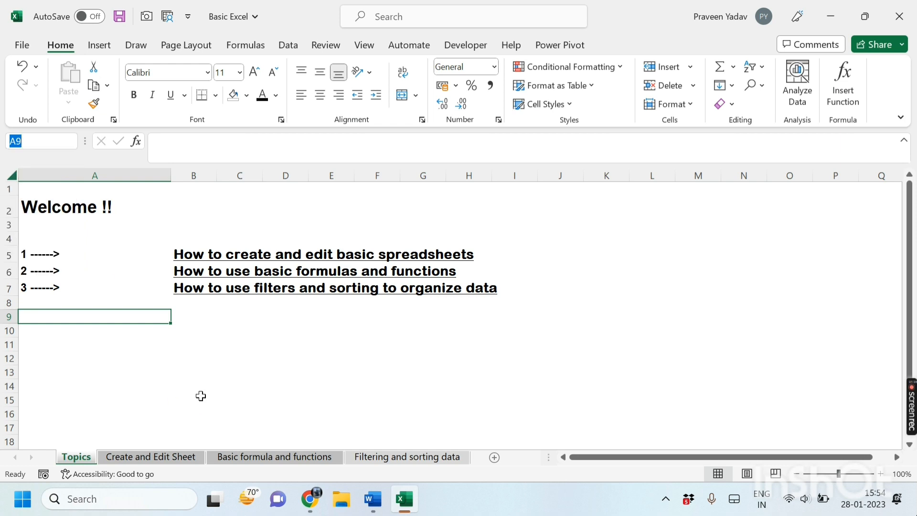
{"action": "left_click", "coordinate": [340, 375]}
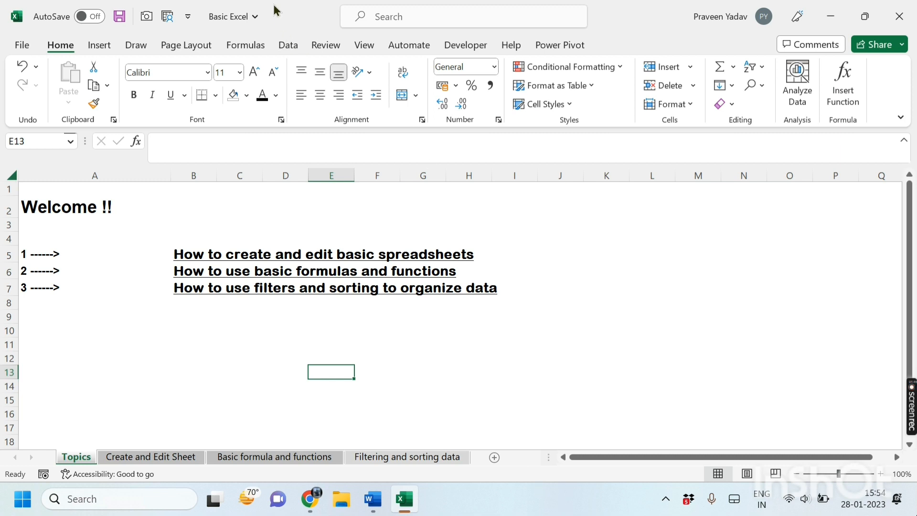
{"action": "right_click", "coordinate": [303, 9]}
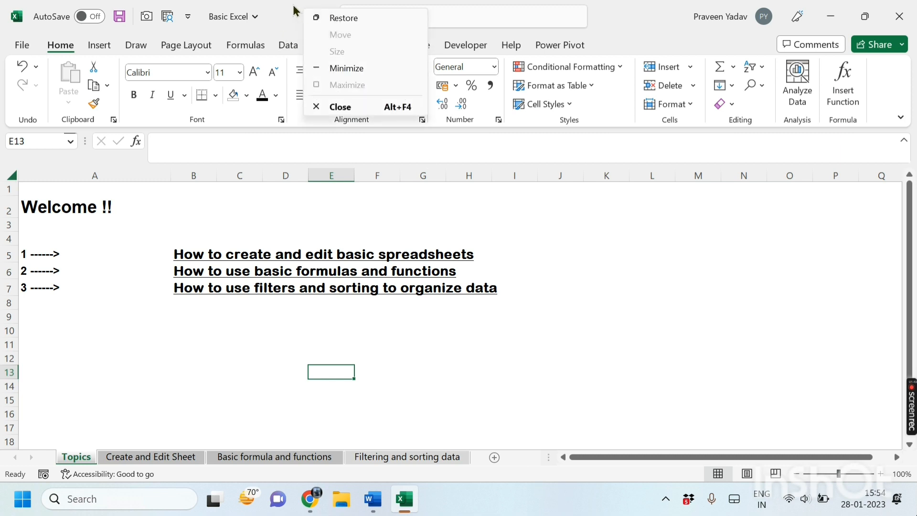
{"action": "left_click", "coordinate": [285, 10]}
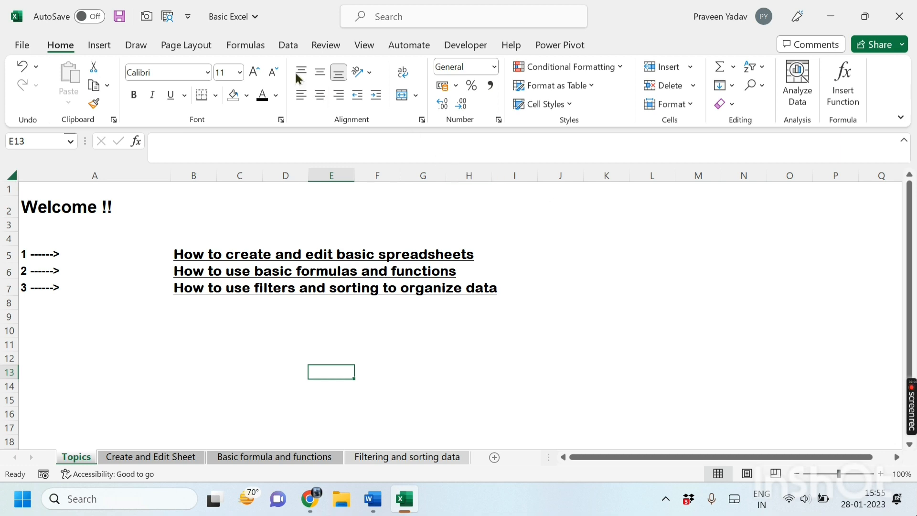
Step: Add the Filter command to the Quick Access Toolbar
{"action": "left_click", "coordinate": [284, 45]}
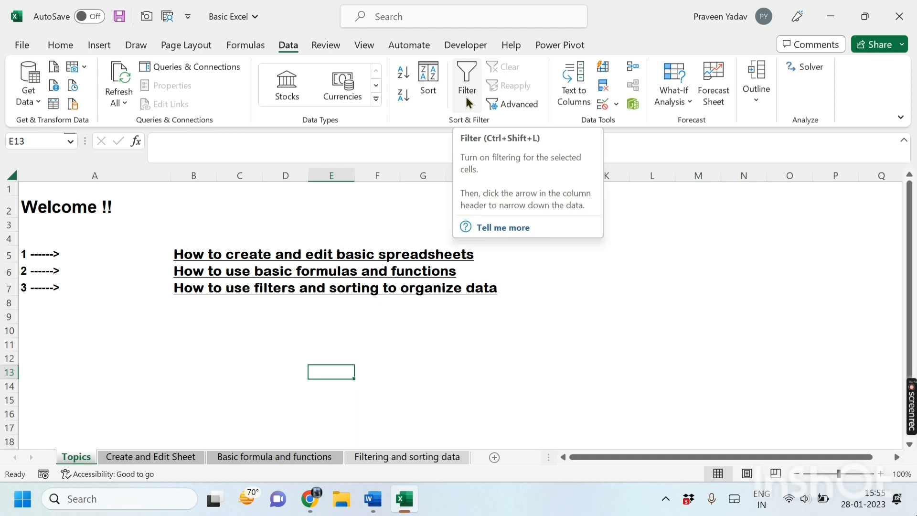
{"action": "right_click", "coordinate": [465, 97]}
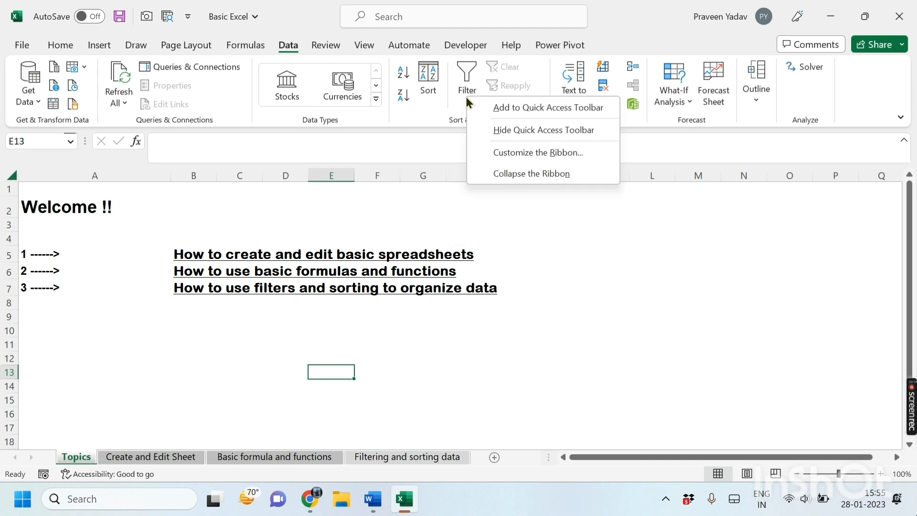
{"action": "left_click", "coordinate": [499, 108]}
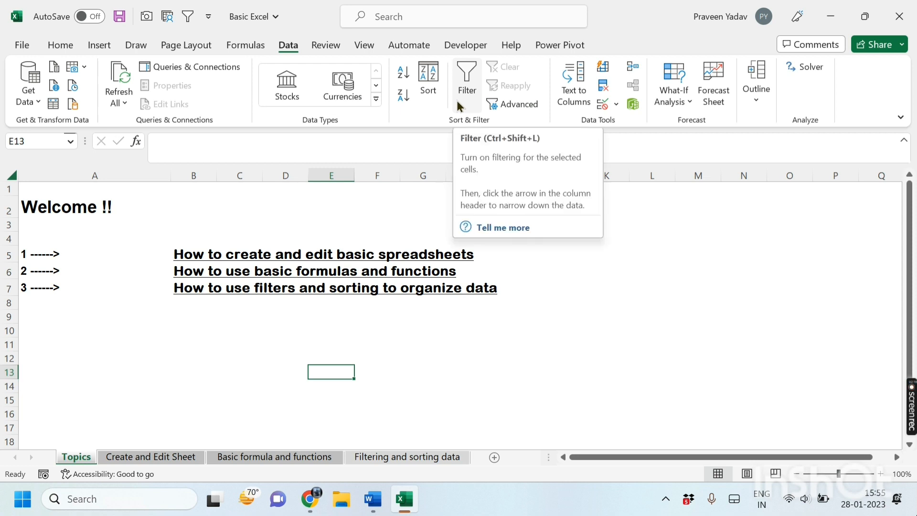
Step: Remove the Filter command from the Quick Access Toolbar and return to the Home commands
{"action": "right_click", "coordinate": [189, 18]}
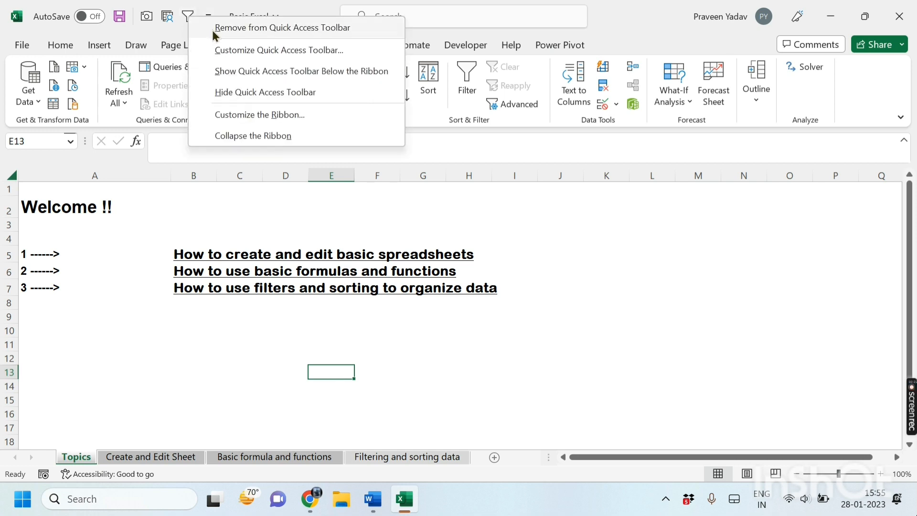
{"action": "left_click", "coordinate": [230, 29]}
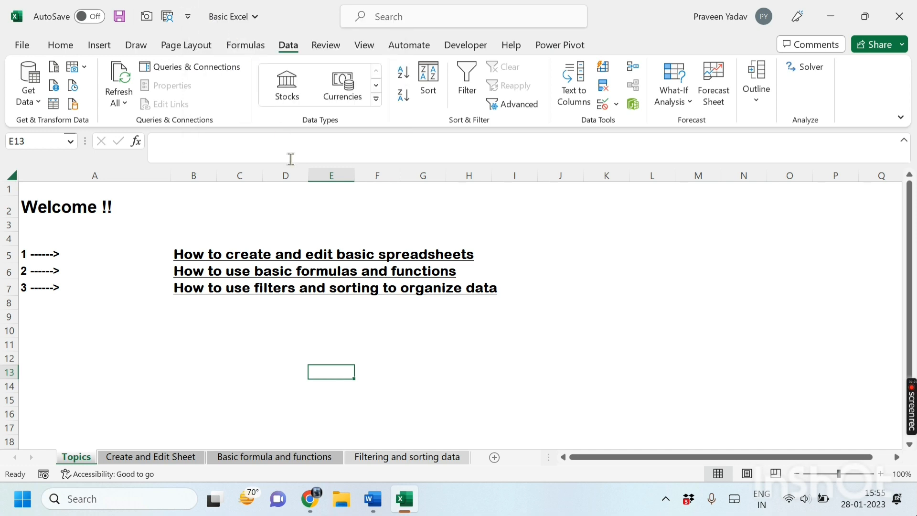
{"action": "left_click", "coordinate": [69, 50]}
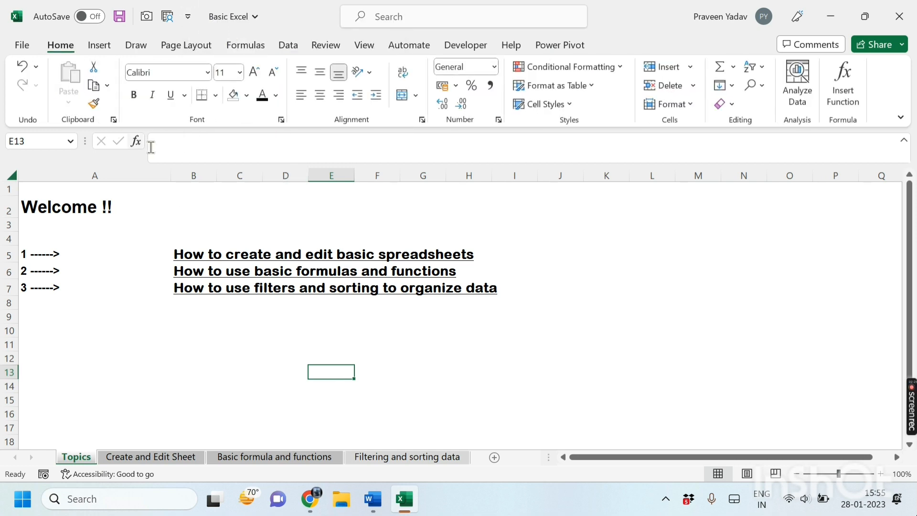
Step: Review the status bar customization options, including Minimum and Maximum, and close the list
{"action": "right_click", "coordinate": [643, 472]}
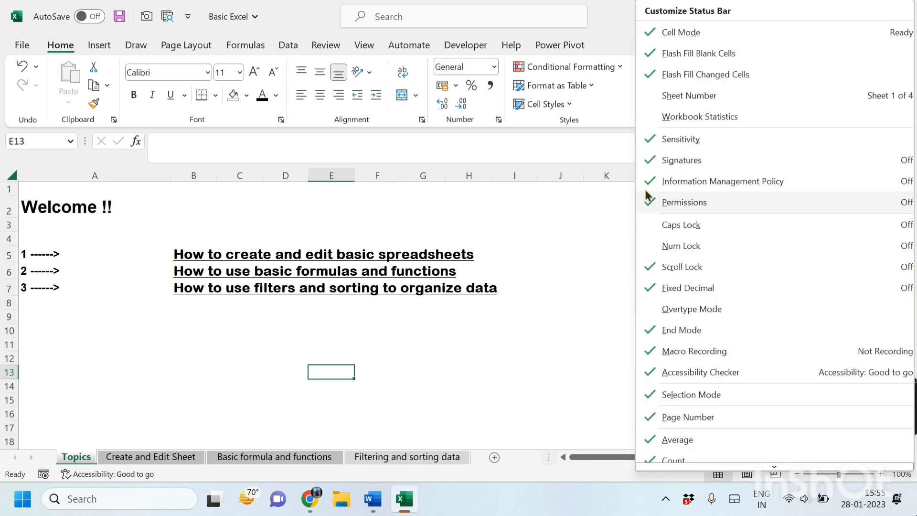
{"action": "scroll", "coordinate": [704, 162], "scroll_direction": "down", "scroll_amount": 5}
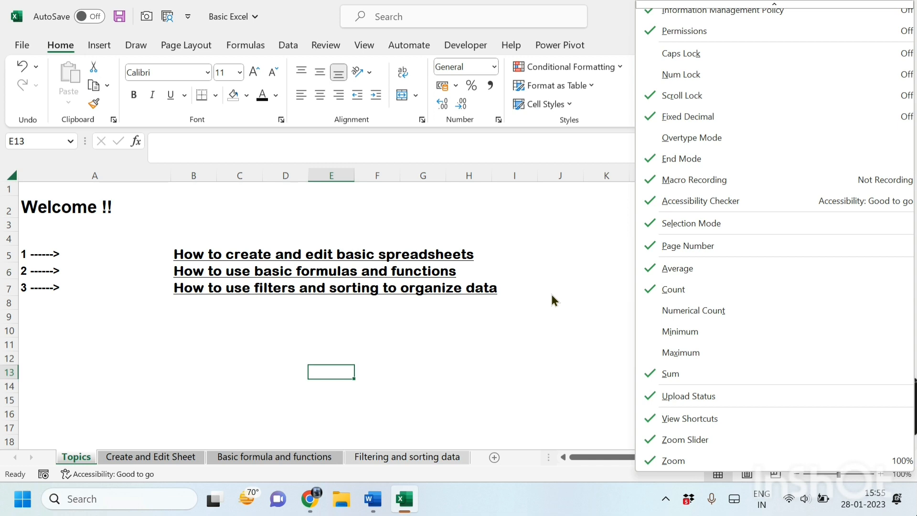
{"action": "left_click", "coordinate": [664, 354]}
{"action": "left_click", "coordinate": [677, 330]}
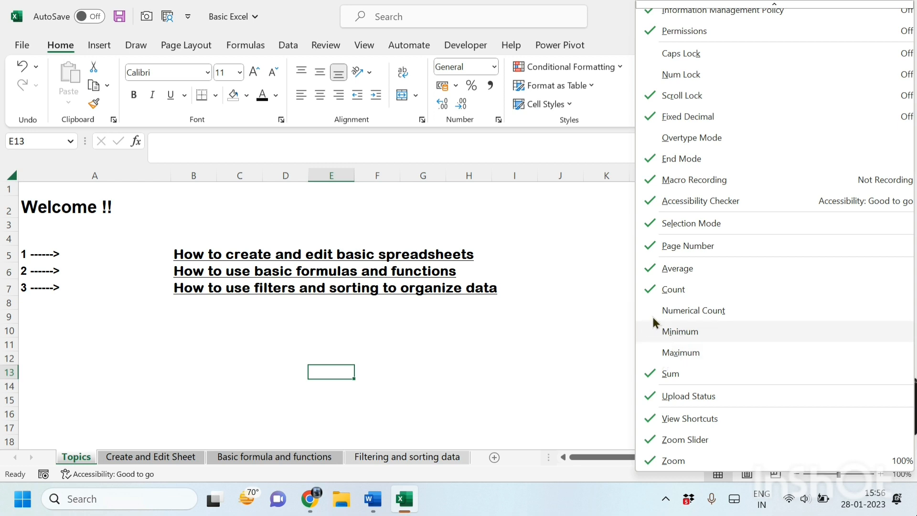
{"action": "left_click", "coordinate": [547, 330]}
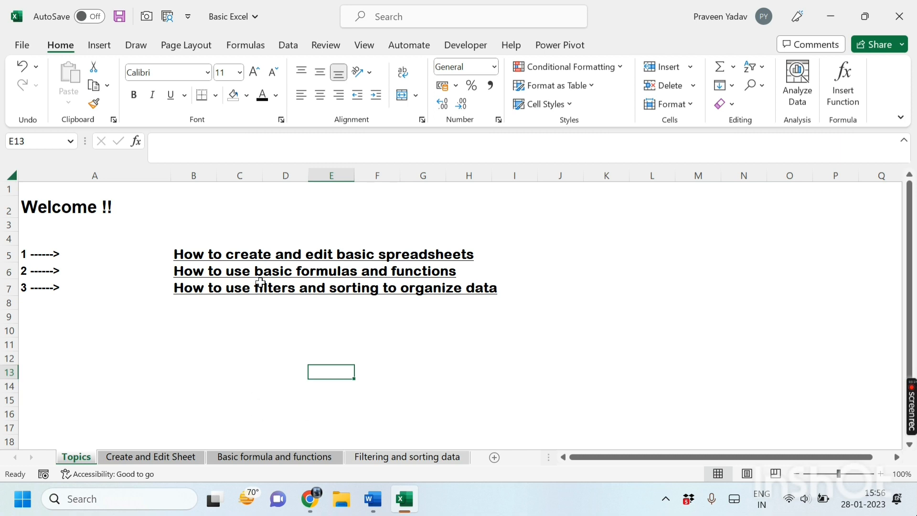
Step: Follow the link "How to create and edit basic spreadsheets" to its sheet and select cell A1
{"action": "left_click", "coordinate": [215, 256]}
{"action": "left_click", "coordinate": [85, 245]}
{"action": "left_click", "coordinate": [78, 217]}
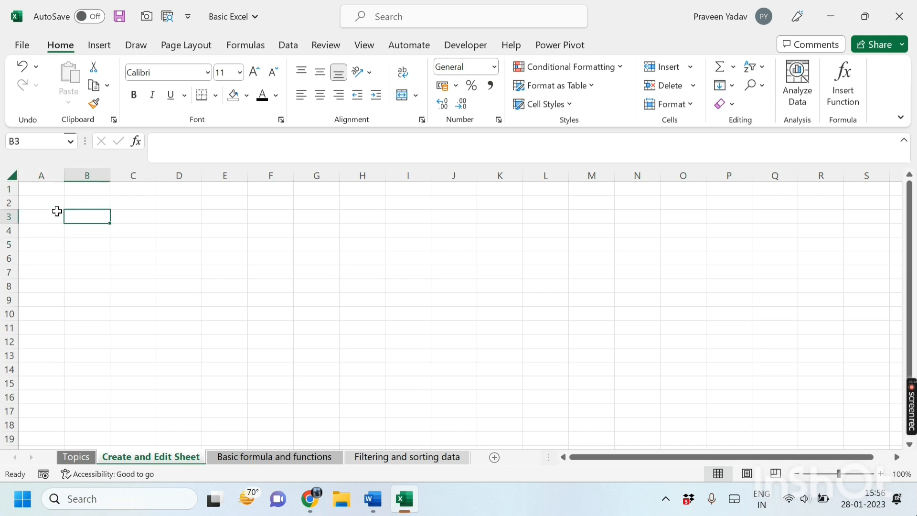
{"action": "left_click", "coordinate": [54, 214]}
{"action": "left_click", "coordinate": [49, 190]}
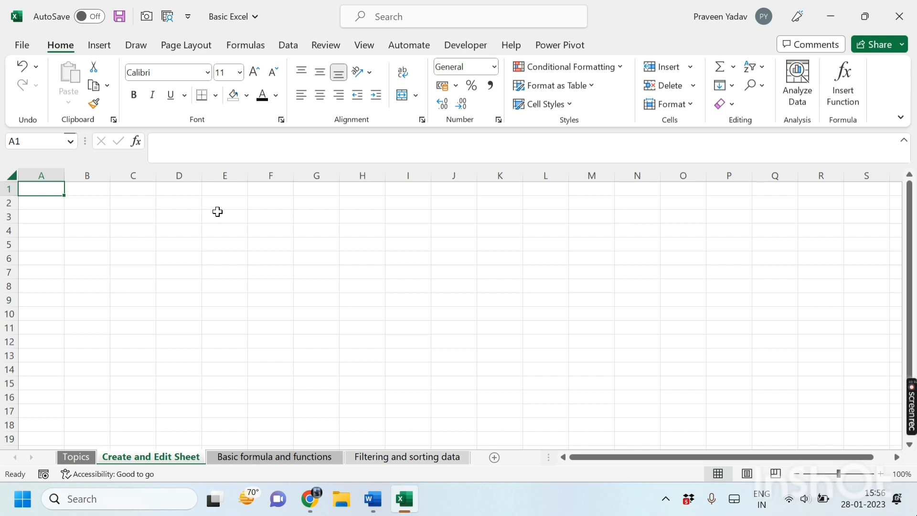
{"action": "left_click", "coordinate": [74, 212]}
{"action": "left_click", "coordinate": [31, 199]}
{"action": "left_click", "coordinate": [37, 191]}
{"action": "left_click", "coordinate": [48, 203]}
{"action": "left_click", "coordinate": [51, 190]}
{"action": "left_click", "coordinate": [143, 255]}
{"action": "left_click", "coordinate": [46, 188]}
{"action": "left_click", "coordinate": [127, 244]}
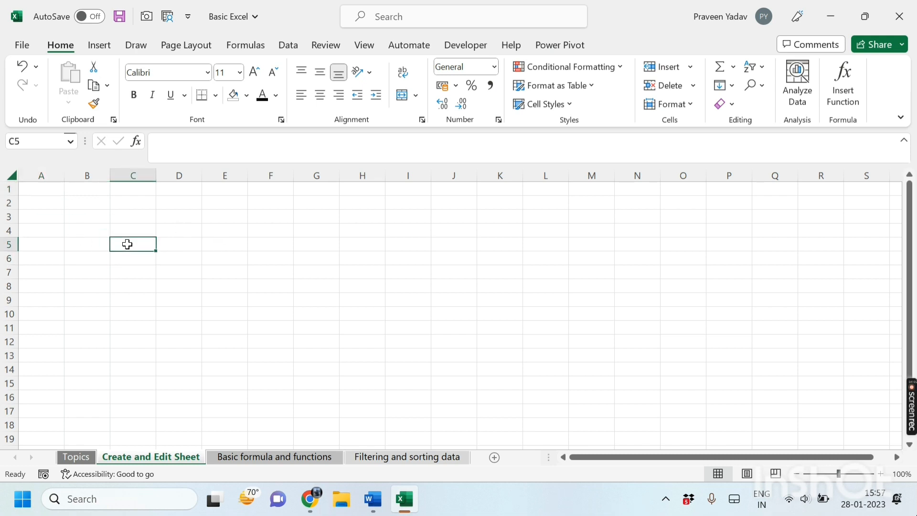
Step: Enter Food in cell A2 and Travel in cell A3 of the Create and Edit Sheet
{"action": "key", "text": "Up"}
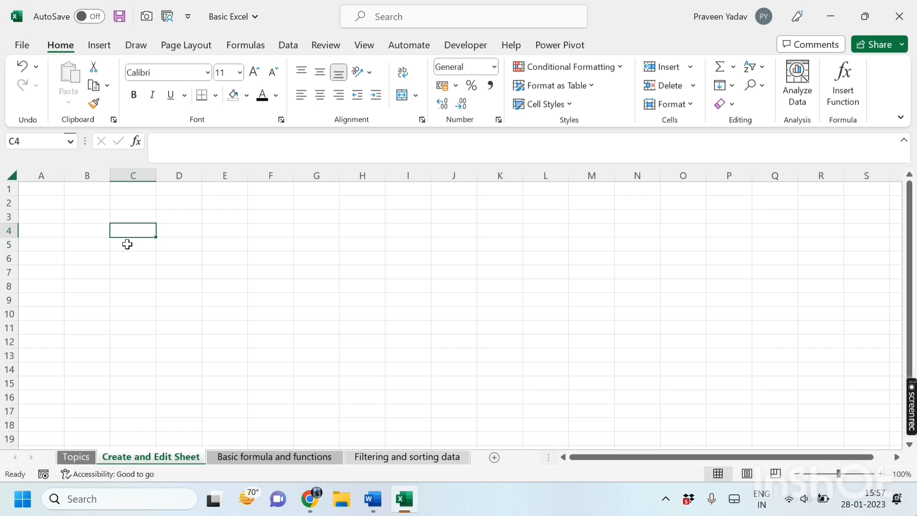
{"action": "key", "text": "Left"}
{"action": "key", "text": "Up"}
{"action": "key", "text": "Left"}
{"action": "key", "text": "Up"}
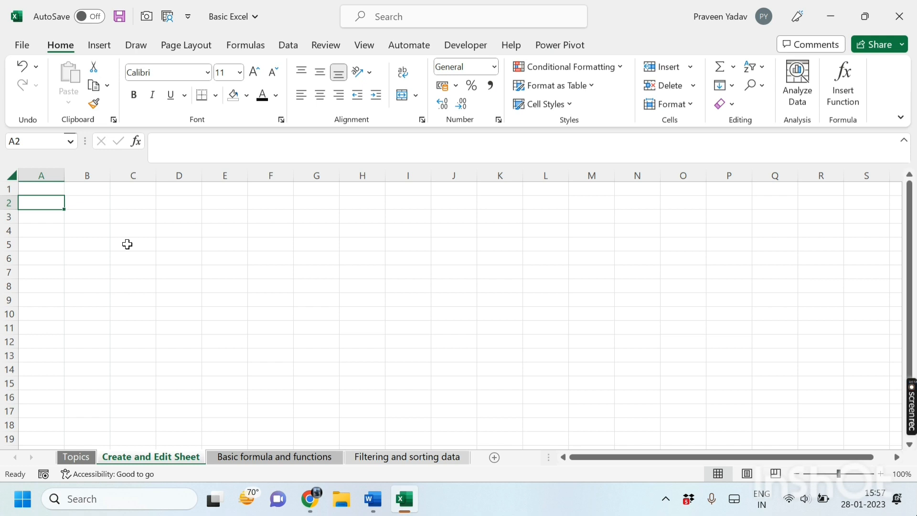
{"action": "type", "text": "Food"}
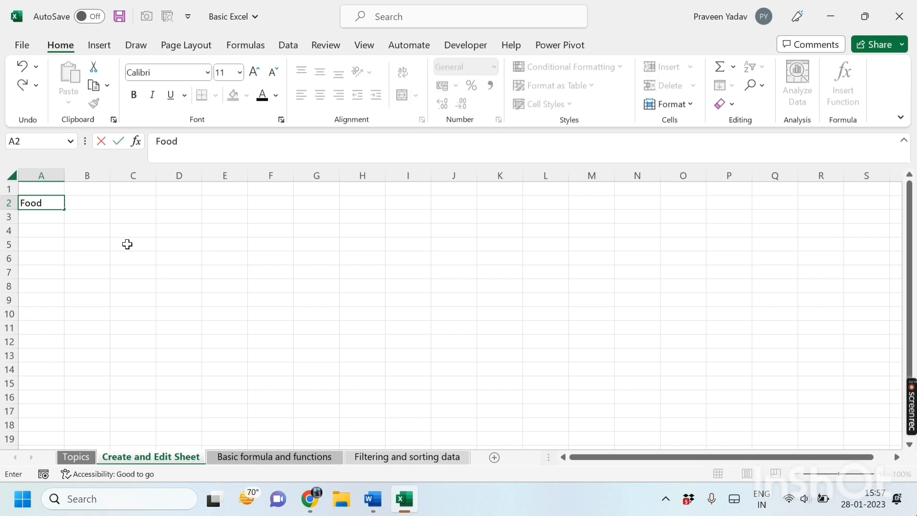
{"action": "key", "text": "Return"}
{"action": "type", "text": "Travel"}
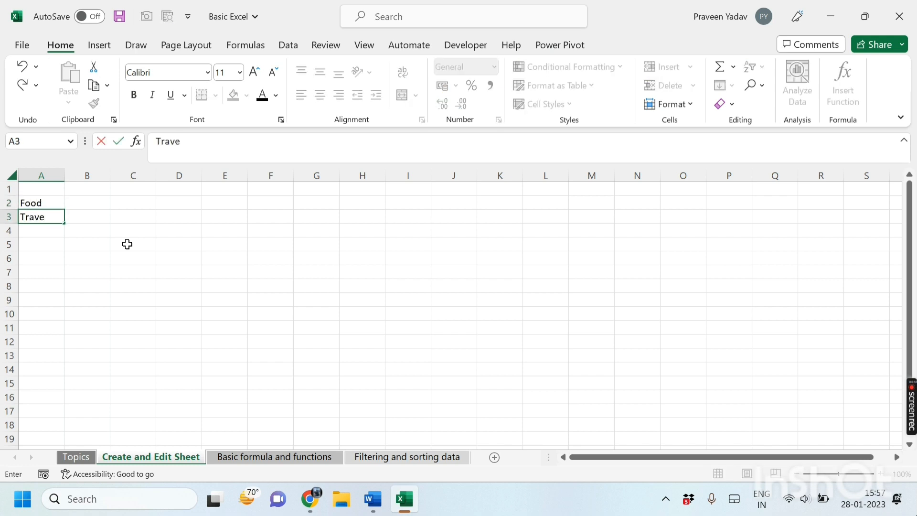
{"action": "key", "text": "Return"}
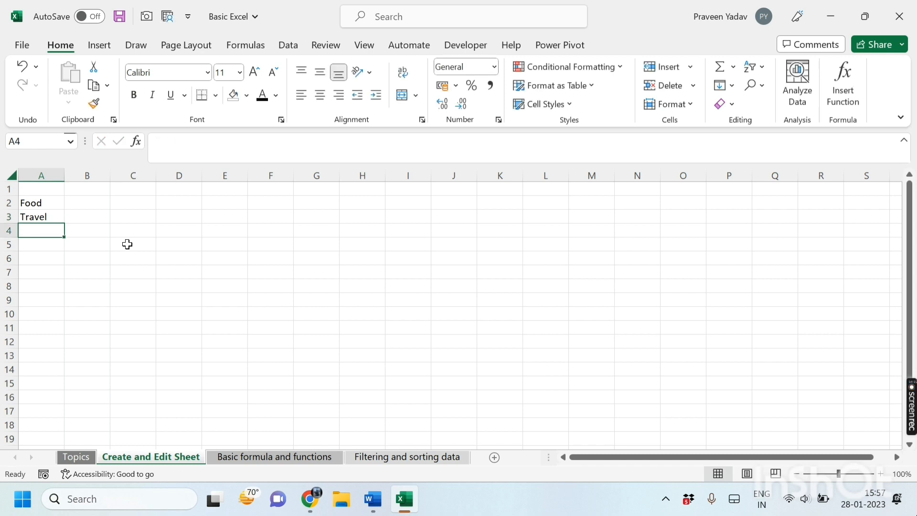
Step: Enter Rent, Wifi and Personal in cells A4 to A6, below Travel
{"action": "type", "text": "Rent"}
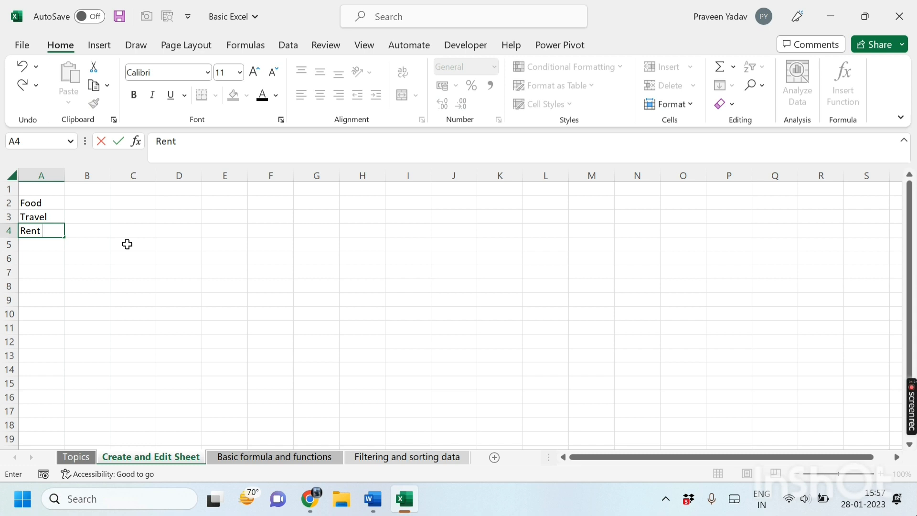
{"action": "key", "text": "Return"}
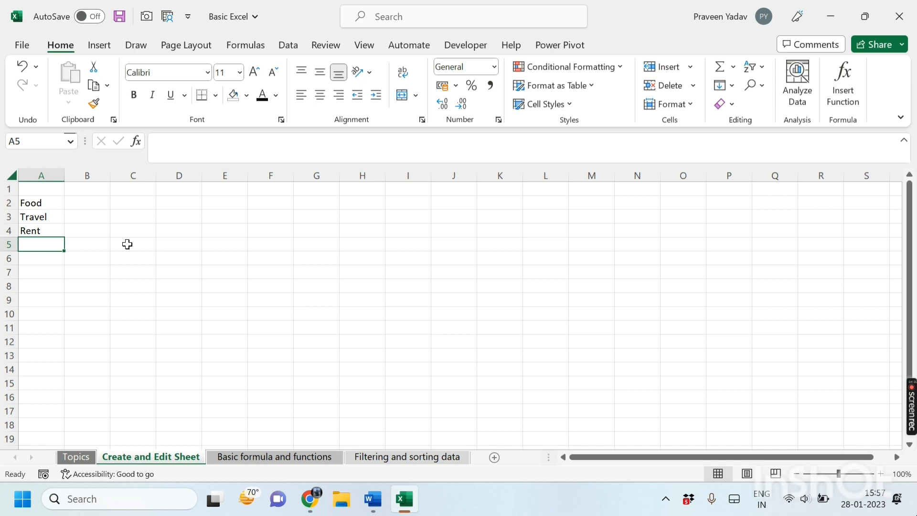
{"action": "type", "text": "Wifi"}
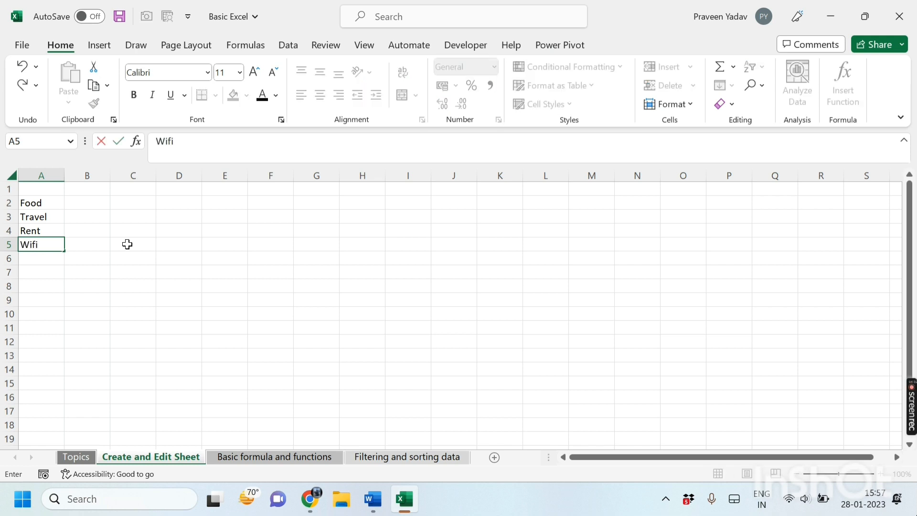
{"action": "key", "text": "Return"}
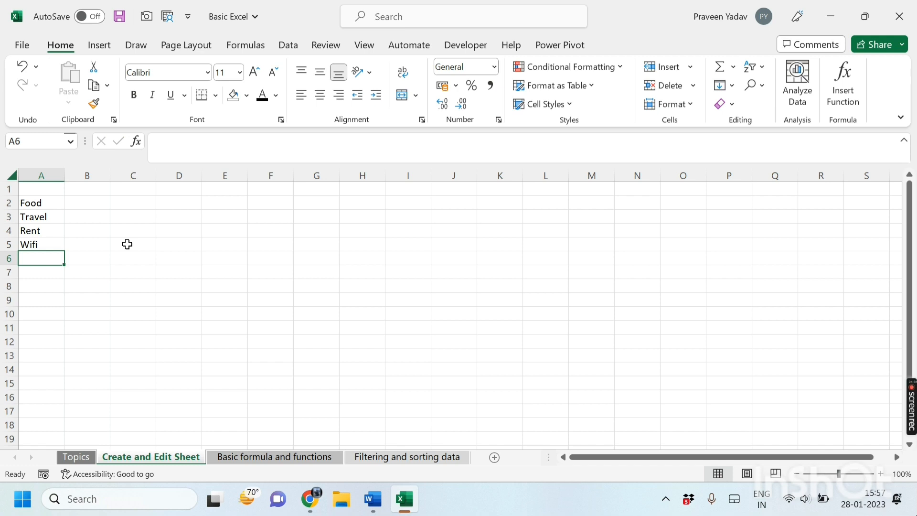
{"action": "type", "text": "Personal"}
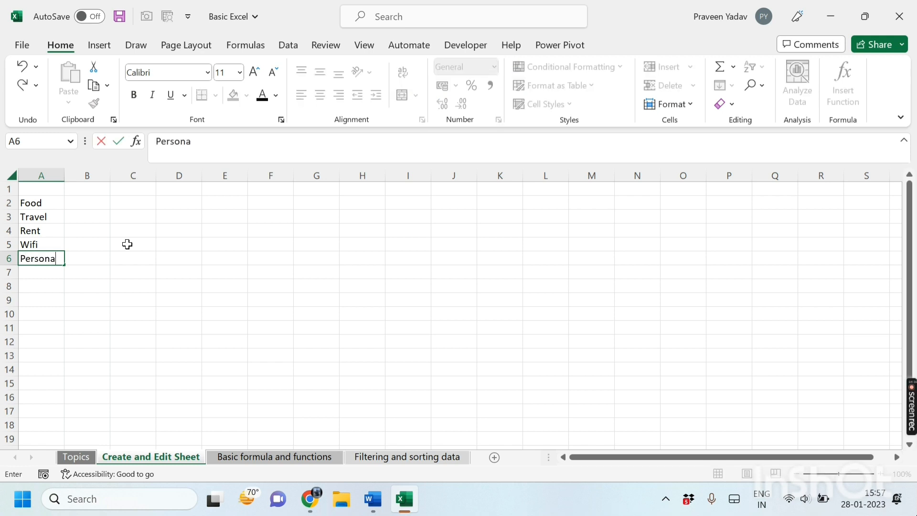
{"action": "key", "text": "Return"}
Step: Add the column headers Exp in cell A1 and Amount in cell B1
{"action": "key", "text": "Up"}
{"action": "key", "text": "Up"}
{"action": "key", "text": "Up"}
{"action": "key", "text": "Up"}
{"action": "key", "text": "Up"}
{"action": "key", "text": "Up"}
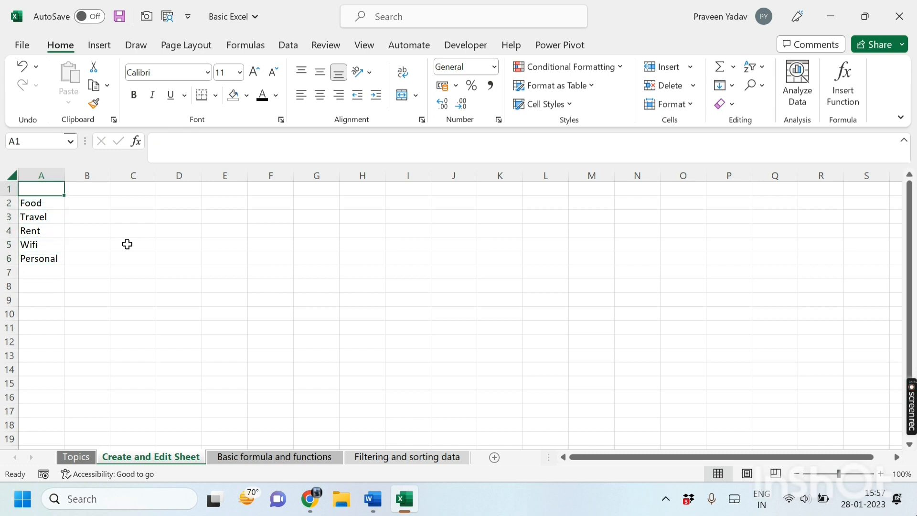
{"action": "type", "text": "Exp"}
{"action": "key", "text": "Tab"}
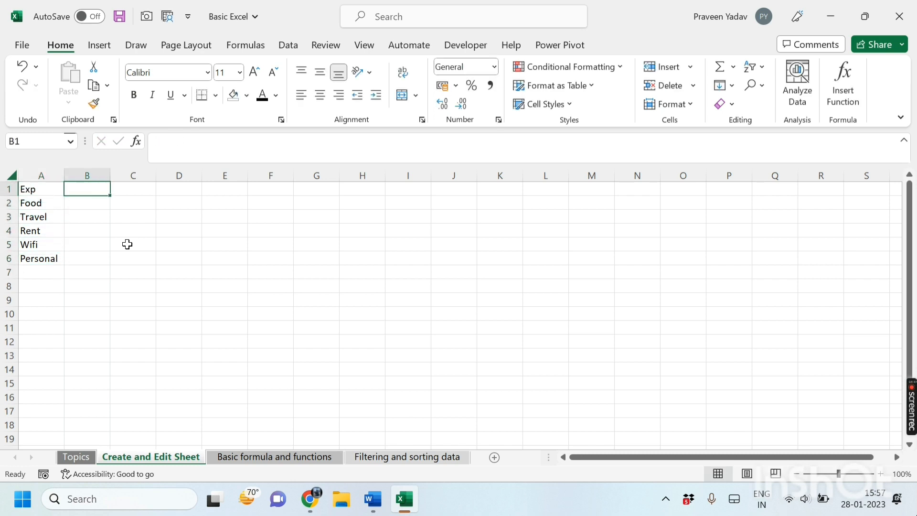
{"action": "type", "text": "Amount"}
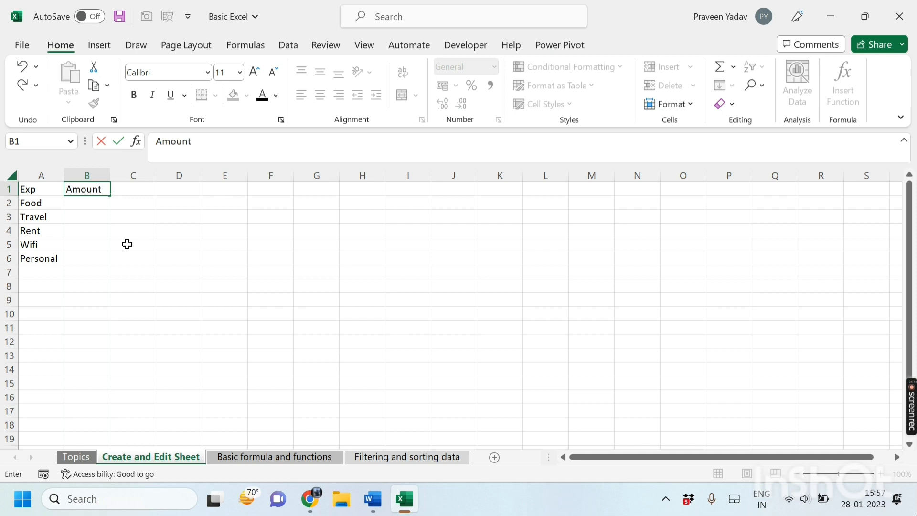
{"action": "key", "text": "Return"}
Step: Enter the amounts 2000 for Food in cell B2 and 1500 for Travel in cell B3
{"action": "key", "text": "Tab"}
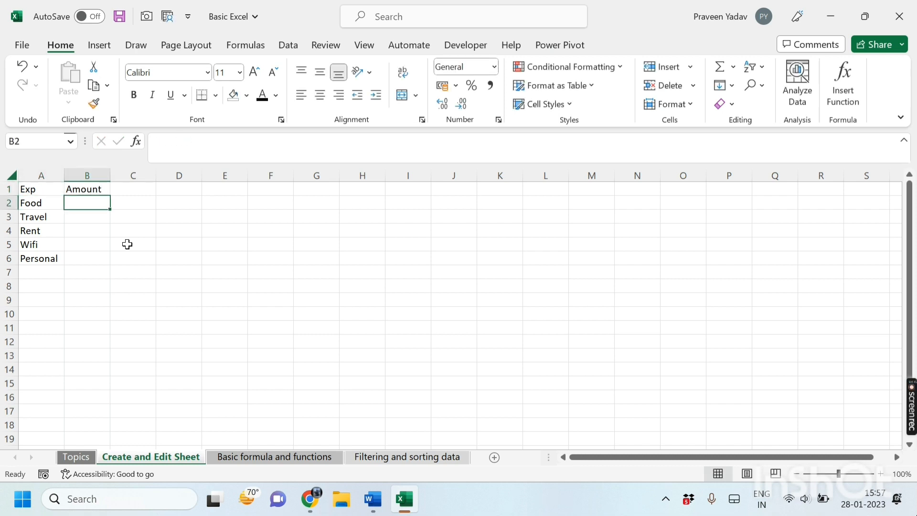
{"action": "type", "text": "2000"}
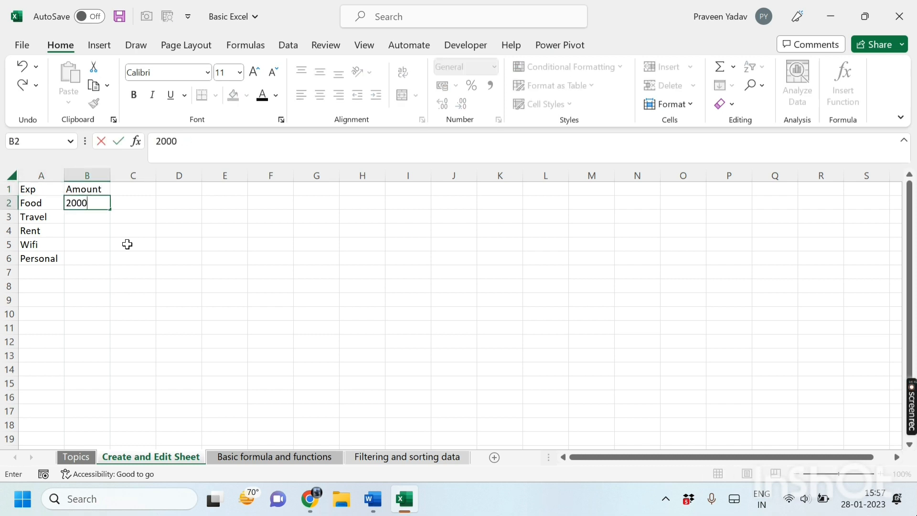
{"action": "key", "text": "Return"}
{"action": "key", "text": "Return"}
{"action": "key", "text": "Up"}
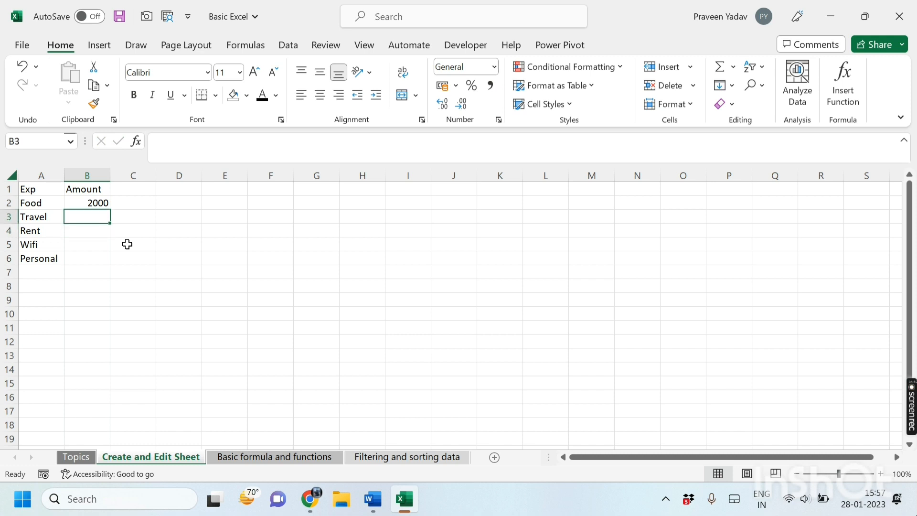
{"action": "type", "text": "1500"}
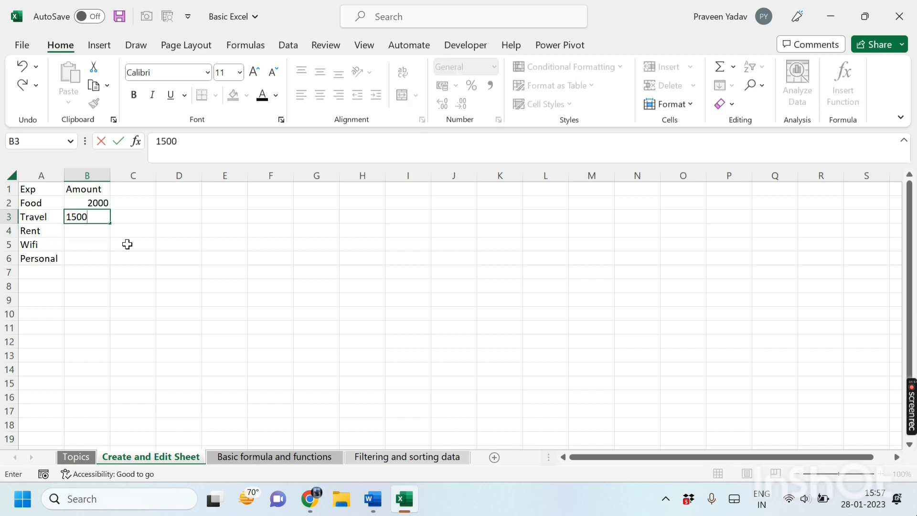
{"action": "key", "text": "Return"}
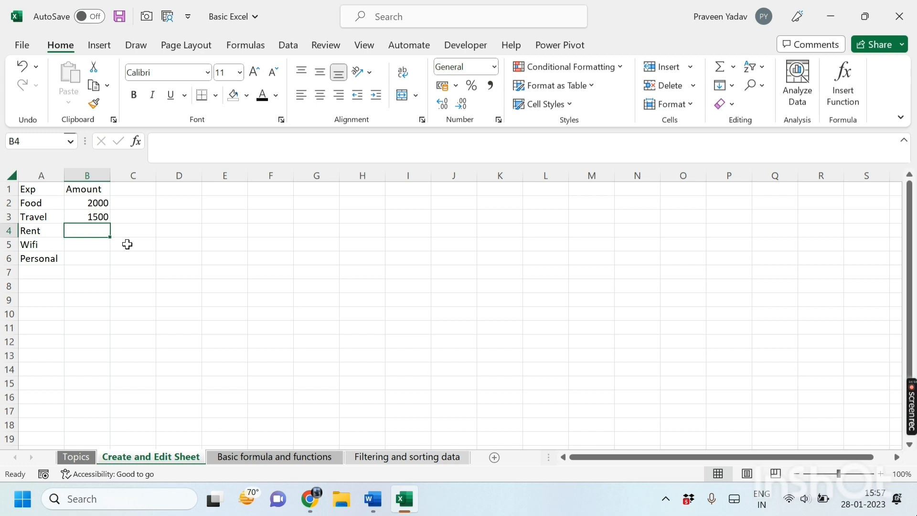
Step: Enter the amounts 8000 for Rent, 1200 for Wifi and 3000 for Personal in cells B4 to B6
{"action": "type", "text": "5"}
{"action": "key", "text": "BackSpace"}
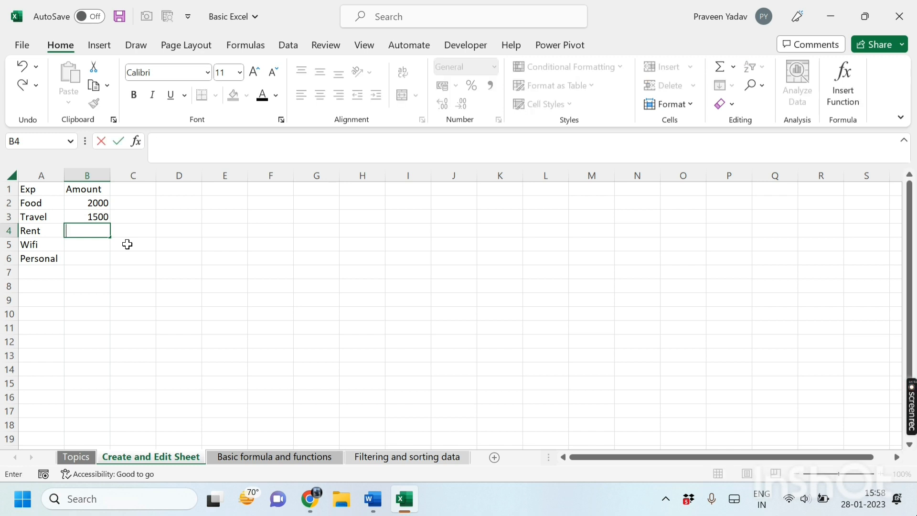
{"action": "type", "text": "8000"}
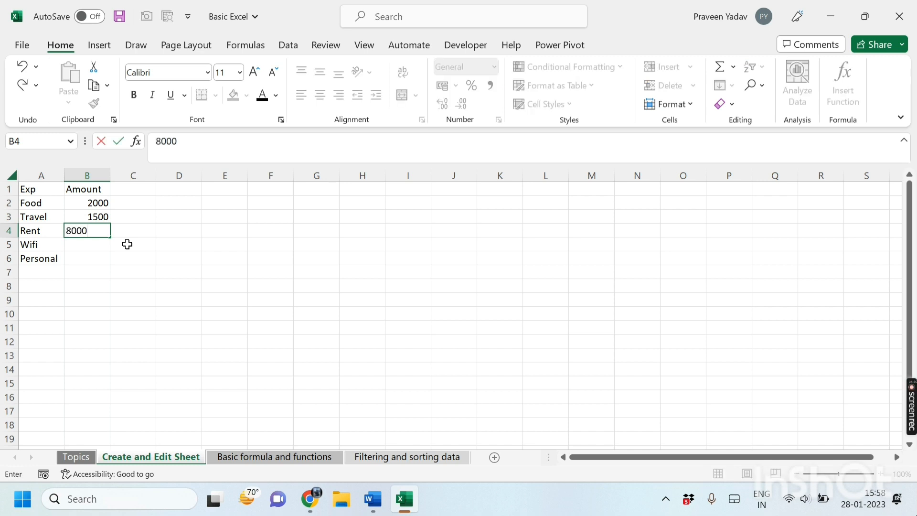
{"action": "key", "text": "Return"}
{"action": "type", "text": "1200"}
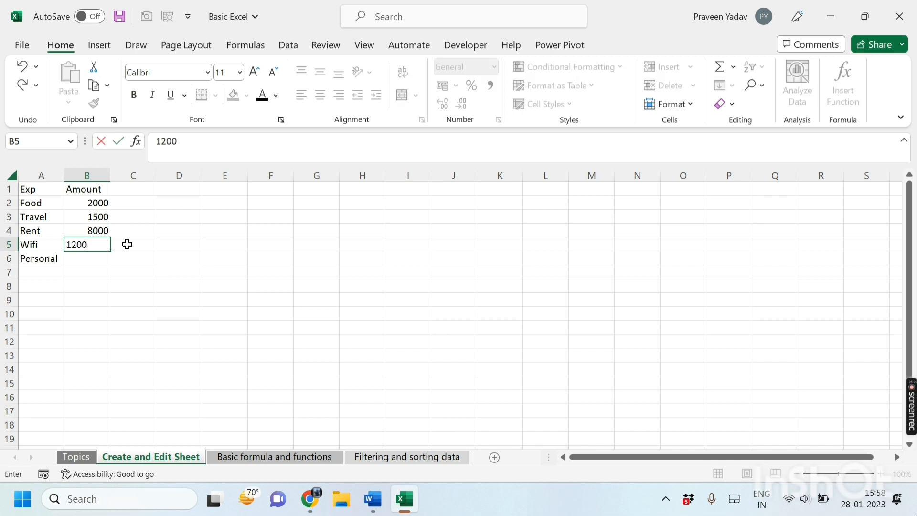
{"action": "key", "text": "Return"}
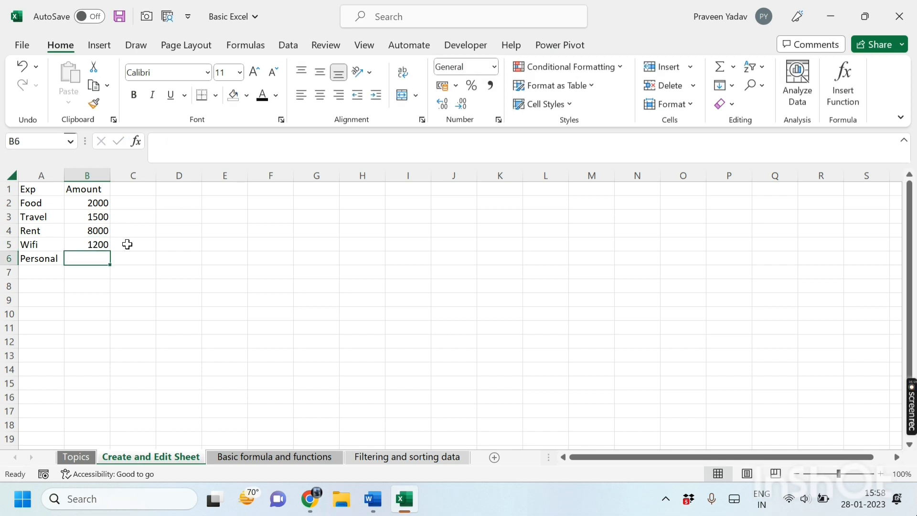
{"action": "type", "text": "3000"}
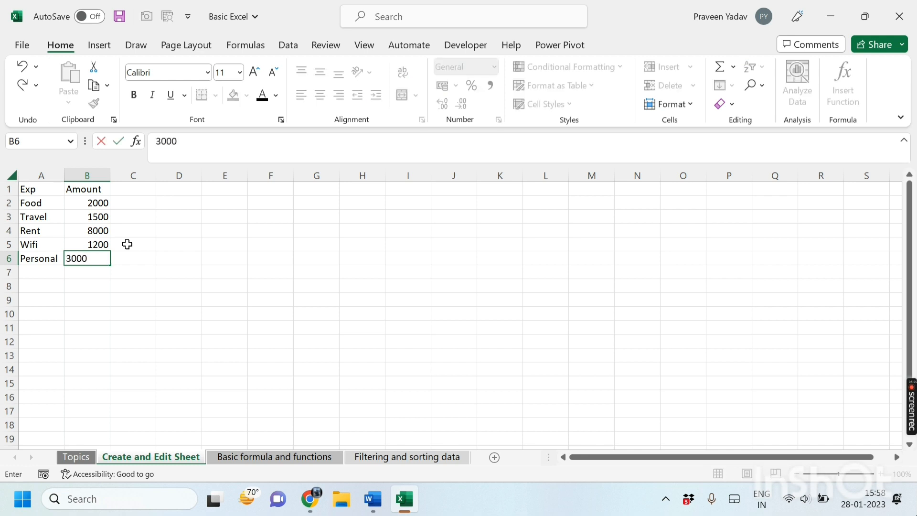
{"action": "key", "text": "Return"}
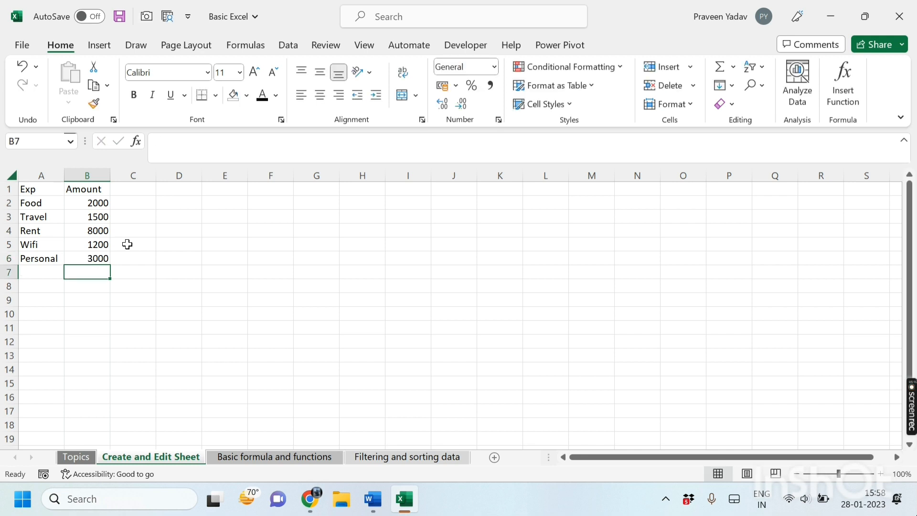
{"action": "left_click", "coordinate": [98, 341]}
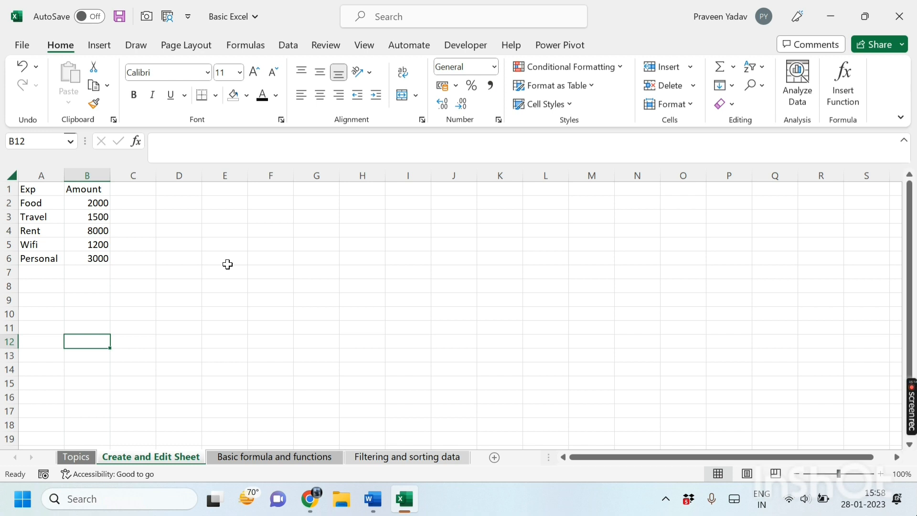
{"action": "left_click", "coordinate": [53, 295]}
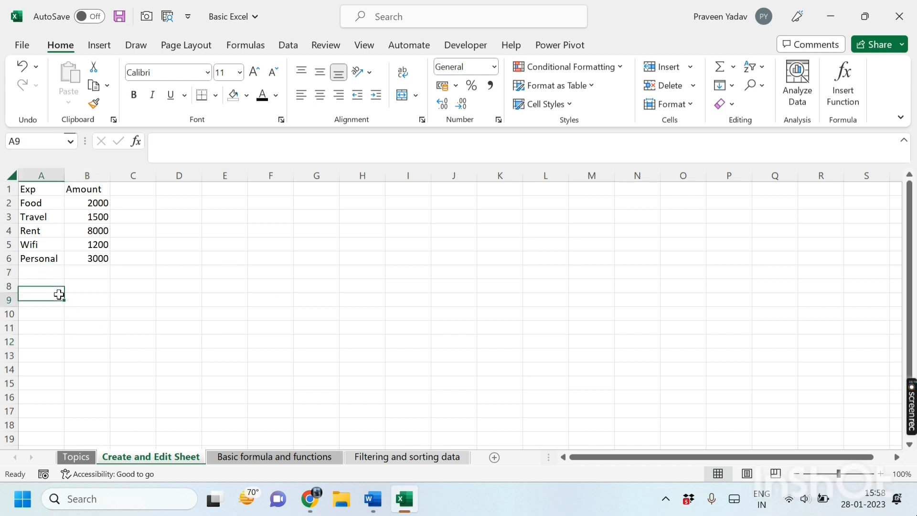
{"action": "left_click", "coordinate": [101, 286]}
{"action": "left_click", "coordinate": [37, 273]}
{"action": "left_click", "coordinate": [72, 299]}
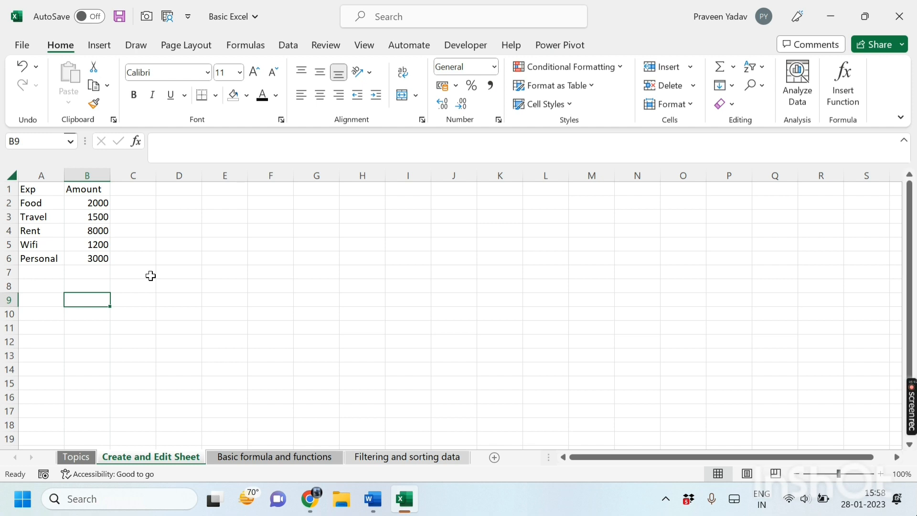
Step: Return to the Topics sheet and follow the link "How to use basic formulas and functions" to its sheet
{"action": "left_click", "coordinate": [75, 457]}
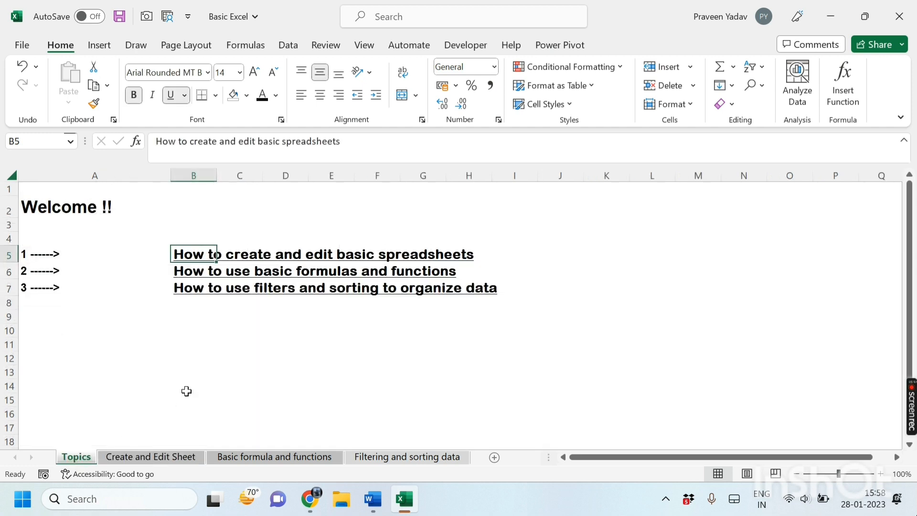
{"action": "left_click", "coordinate": [239, 344]}
{"action": "left_click", "coordinate": [409, 339]}
{"action": "left_click", "coordinate": [138, 325]}
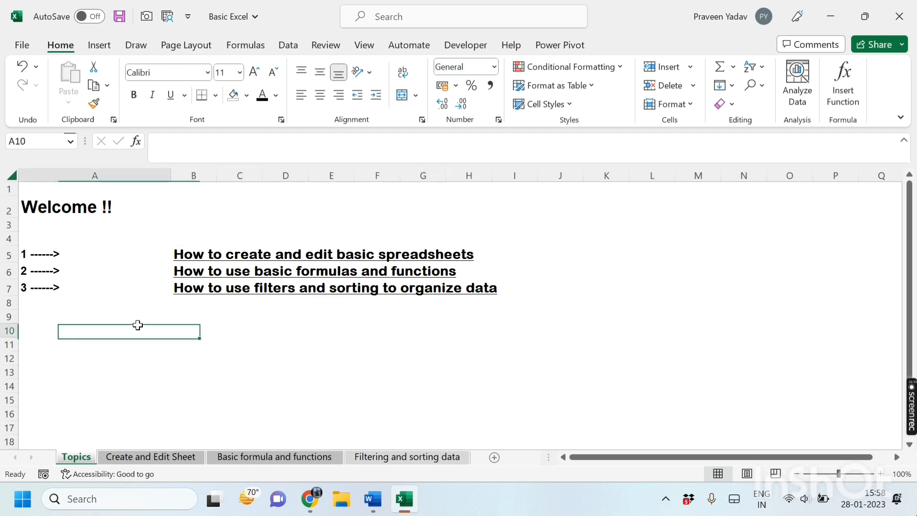
{"action": "left_click", "coordinate": [35, 301]}
{"action": "left_click", "coordinate": [109, 342]}
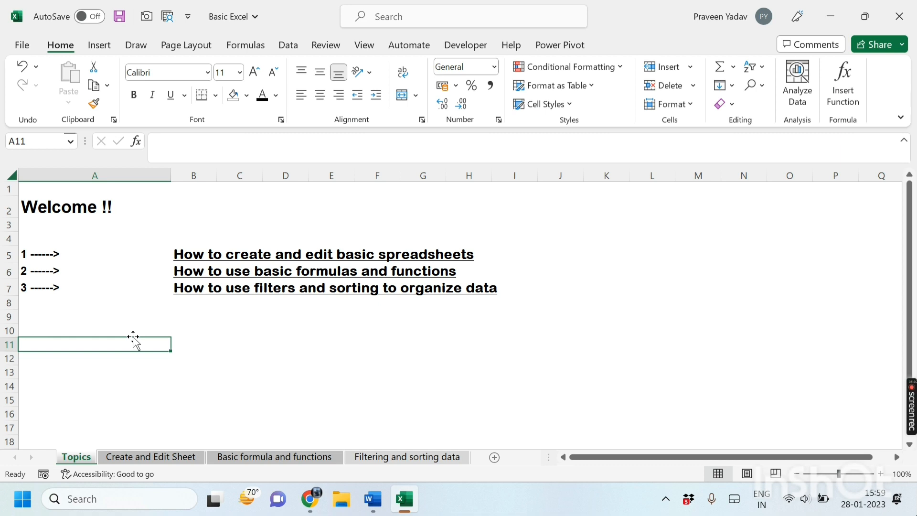
{"action": "left_click", "coordinate": [206, 272]}
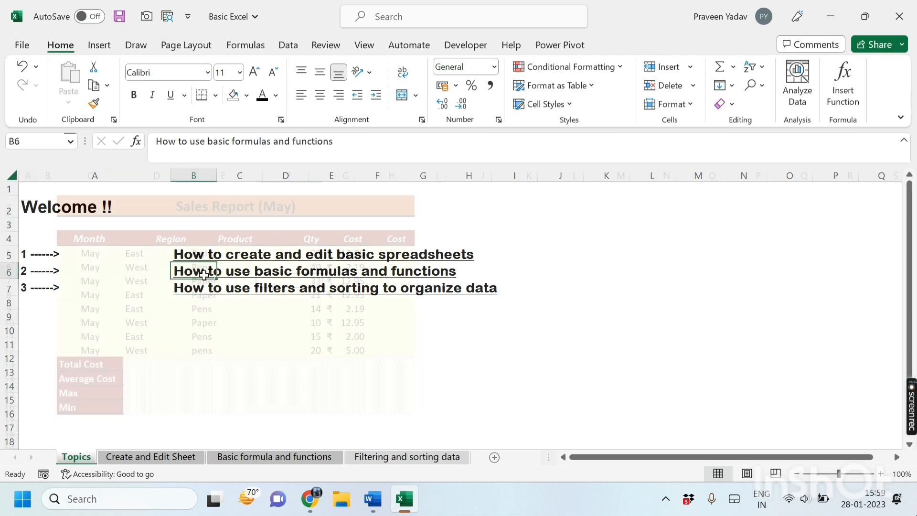
Step: Examine the Sales Report (May) table, including its Month, Region, Qty and Cost columns
{"action": "left_click", "coordinate": [388, 252]}
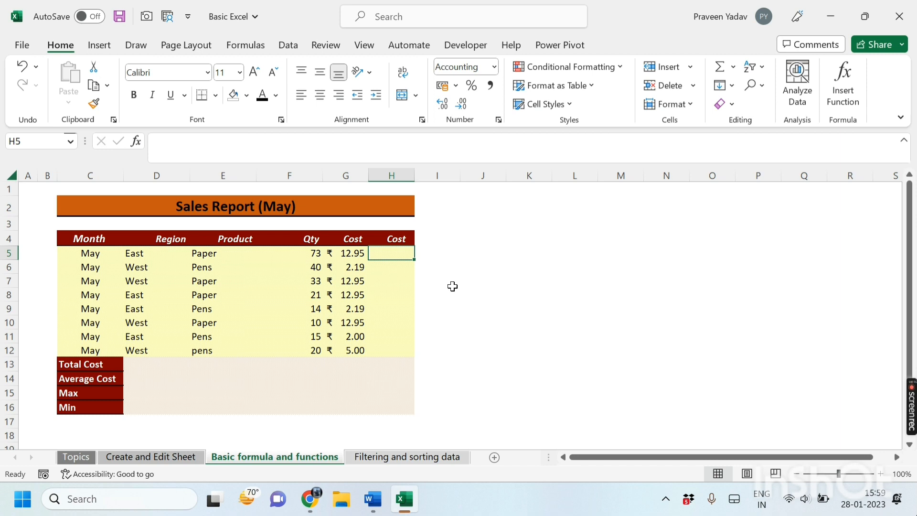
{"action": "left_click", "coordinate": [470, 297]}
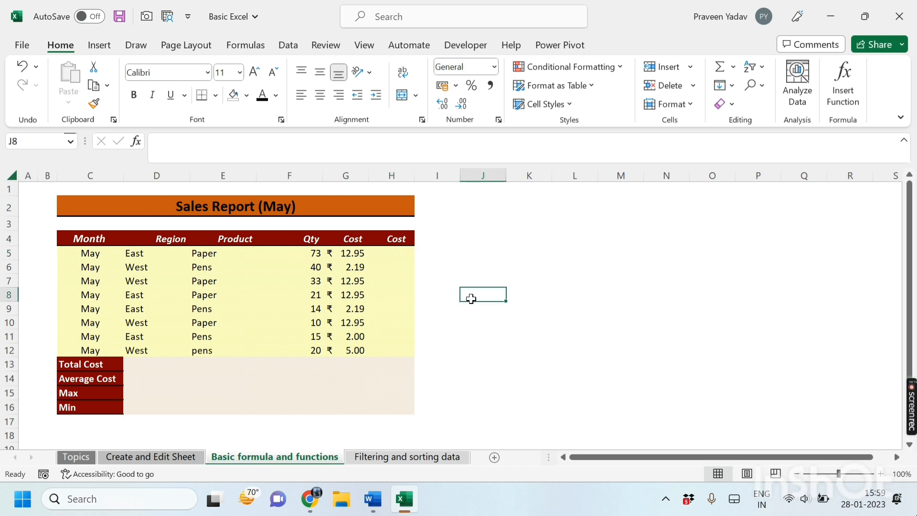
{"action": "left_click", "coordinate": [391, 256]}
{"action": "left_click", "coordinate": [567, 374]}
{"action": "left_click", "coordinate": [229, 222]}
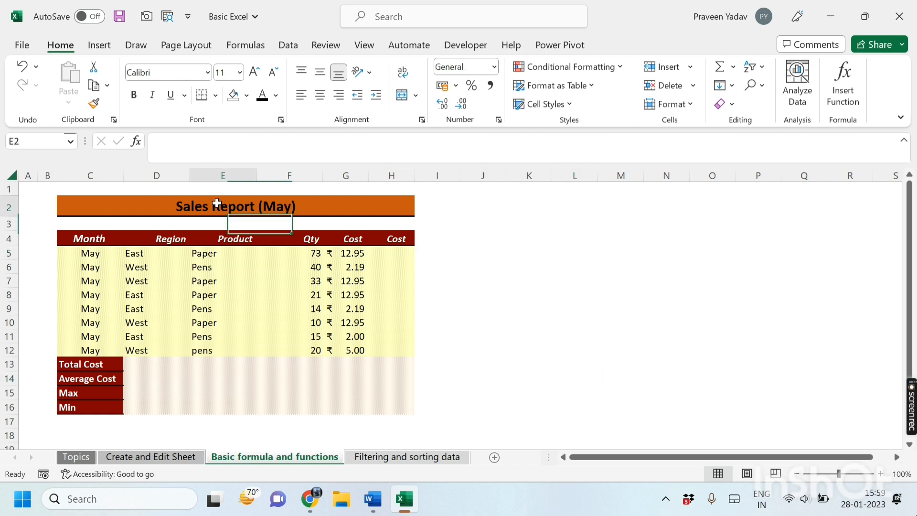
{"action": "left_click", "coordinate": [499, 283]}
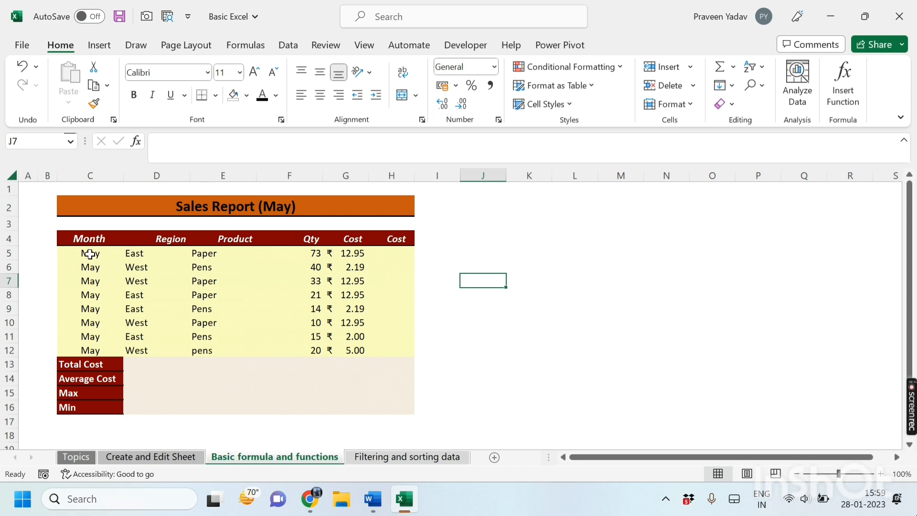
{"action": "left_click_drag", "start_coordinate": [86, 253], "coordinate": [102, 352]}
{"action": "left_click", "coordinate": [240, 336]}
{"action": "left_click_drag", "start_coordinate": [141, 253], "coordinate": [139, 351]}
{"action": "left_click", "coordinate": [473, 333]}
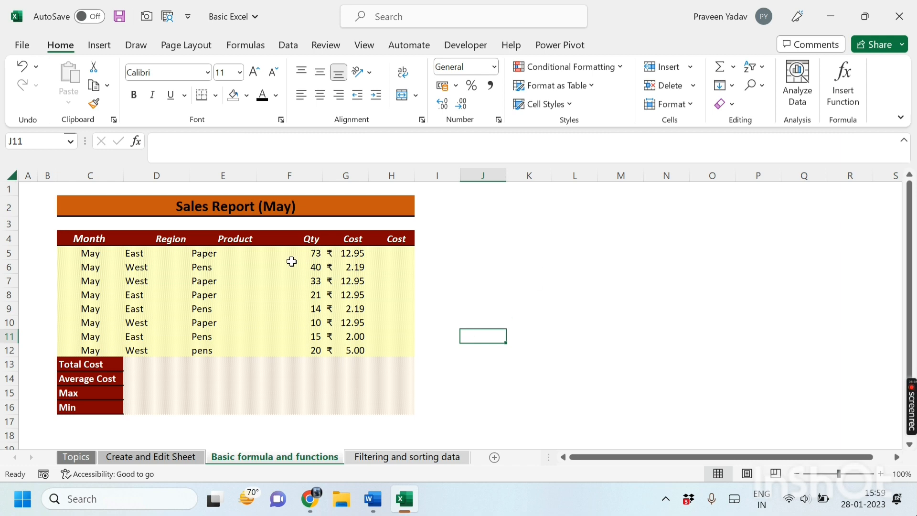
{"action": "left_click_drag", "start_coordinate": [304, 253], "coordinate": [343, 343]}
{"action": "left_click", "coordinate": [355, 281]}
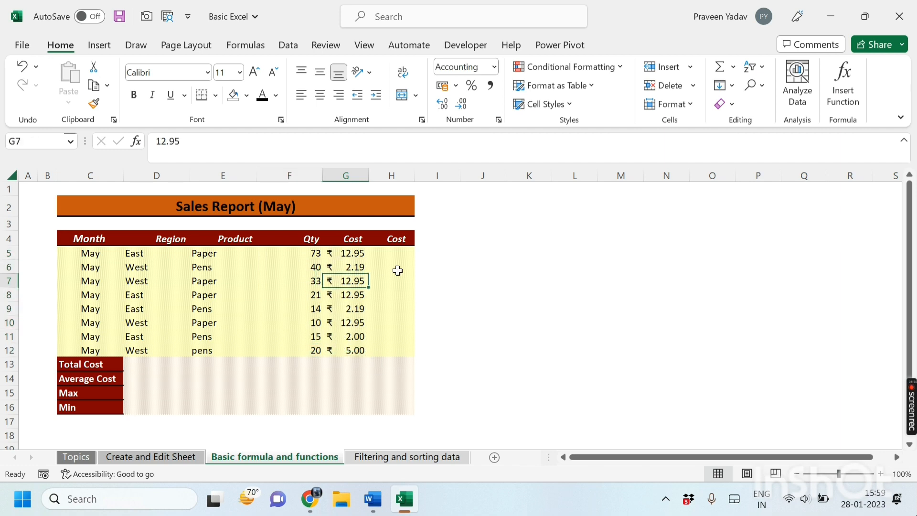
{"action": "left_click", "coordinate": [389, 335]}
{"action": "left_click", "coordinate": [495, 334]}
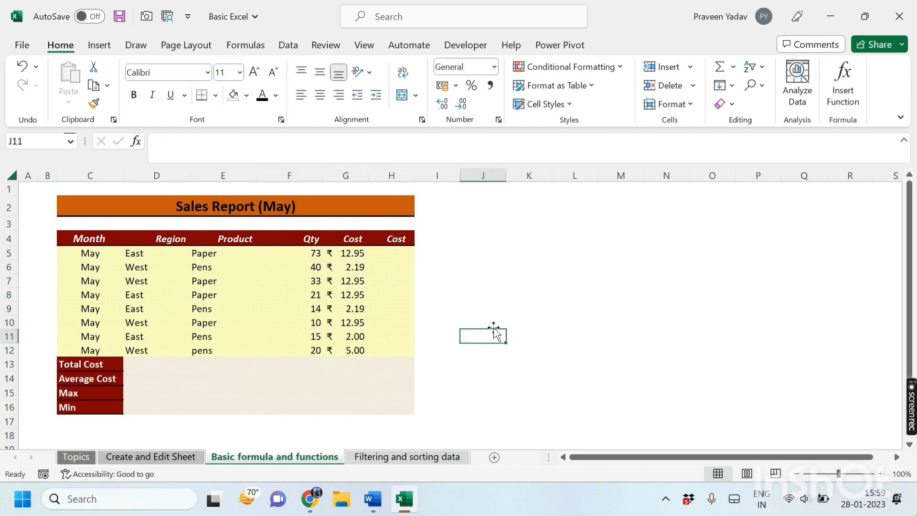
Step: Rename the first of the two Cost column headers, in cell G4, as Price
{"action": "key", "text": "Up"}
{"action": "key", "text": "Up"}
{"action": "key", "text": "Up"}
{"action": "key", "text": "Up"}
{"action": "key", "text": "Up"}
{"action": "key", "text": "Up"}
{"action": "key", "text": "Left"}
{"action": "key", "text": "Left"}
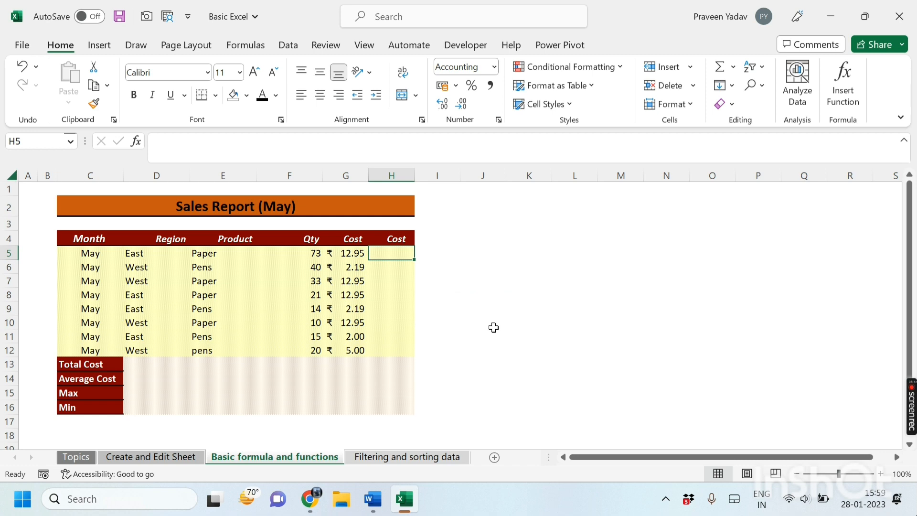
{"action": "left_click", "coordinate": [354, 240]}
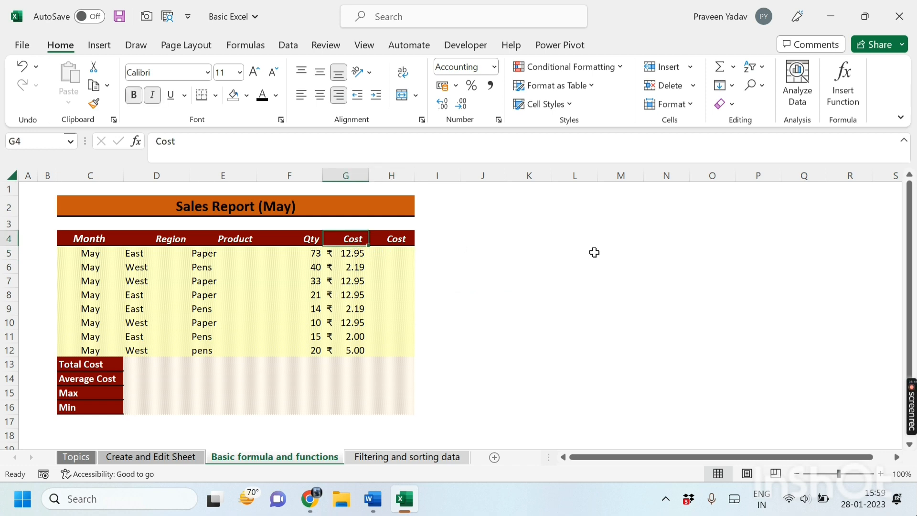
{"action": "type", "text": "Pric"}
{"action": "type", "text": "e"}
{"action": "key", "text": "Return"}
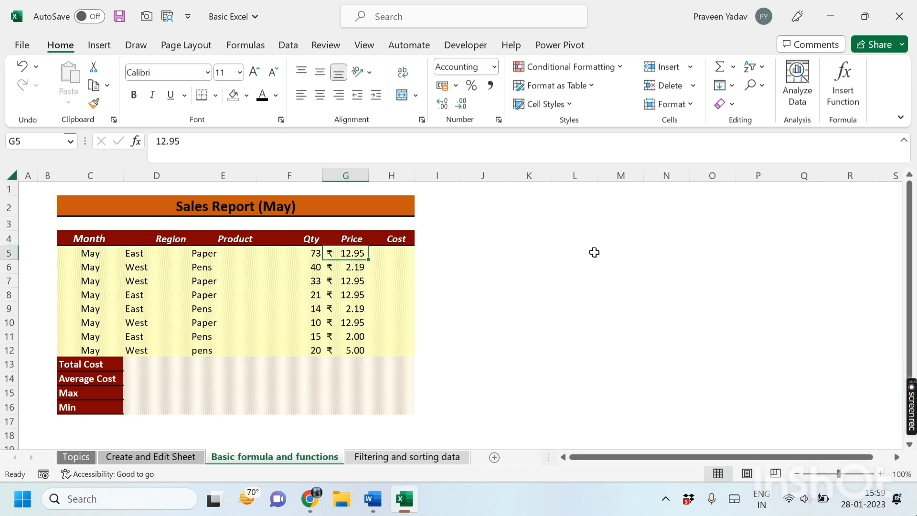
Step: Enter the formula =G5*F5 in cell H5 to calculate the cost of the first row from price and quantity
{"action": "key", "text": "Right"}
{"action": "type", "text": "="}
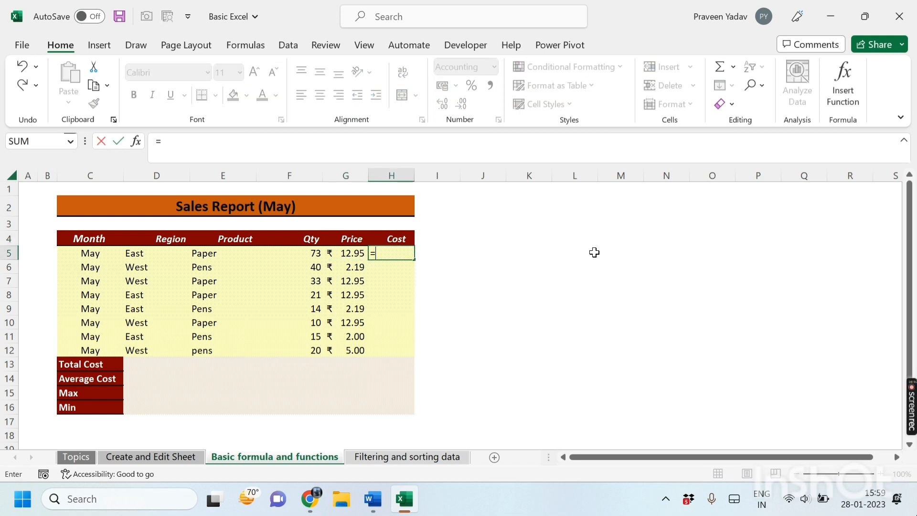
{"action": "key", "text": "Left"}
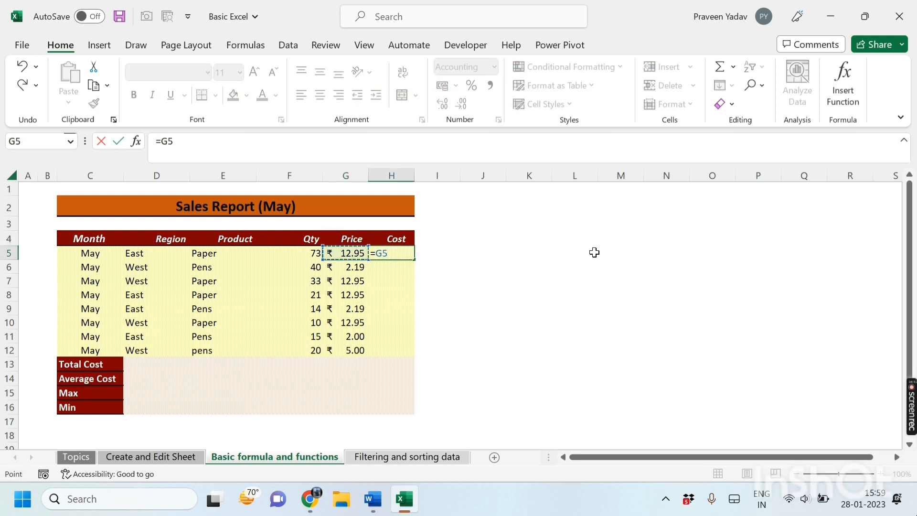
{"action": "type", "text": "*"}
{"action": "key", "text": "Left"}
{"action": "key", "text": "Left"}
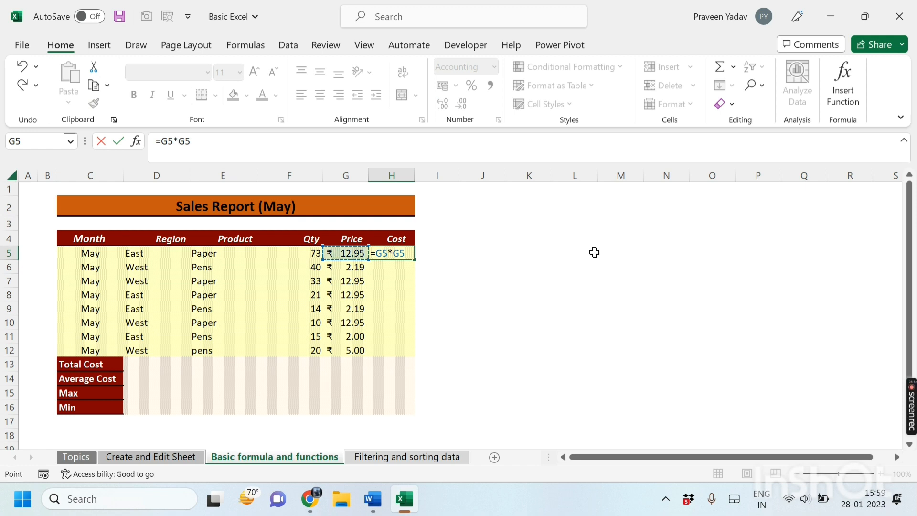
{"action": "key", "text": "Return"}
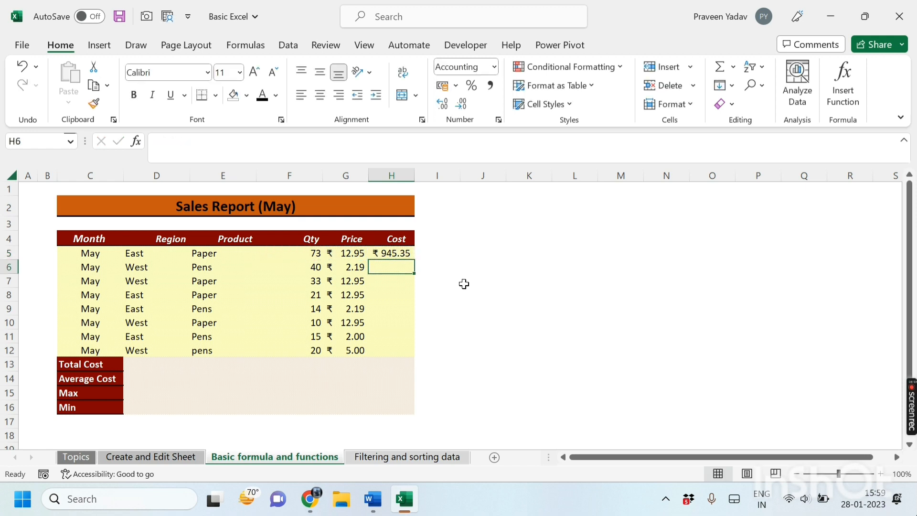
Step: Fill the Cost formula from H5 down through H12 and check the copied formula in the last row
{"action": "left_click", "coordinate": [401, 294]}
{"action": "left_click", "coordinate": [408, 265]}
{"action": "left_click", "coordinate": [397, 252]}
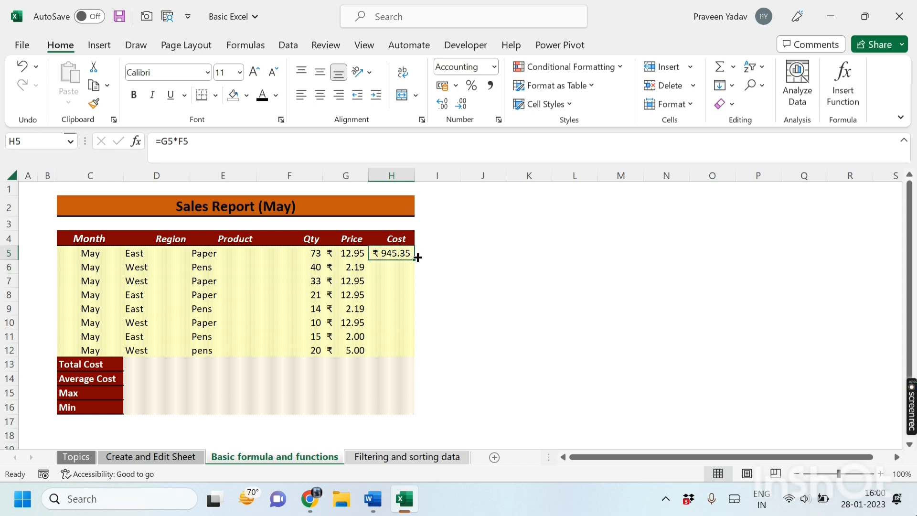
{"action": "left_click_drag", "start_coordinate": [414, 259], "coordinate": [427, 274]}
{"action": "left_click", "coordinate": [430, 280]}
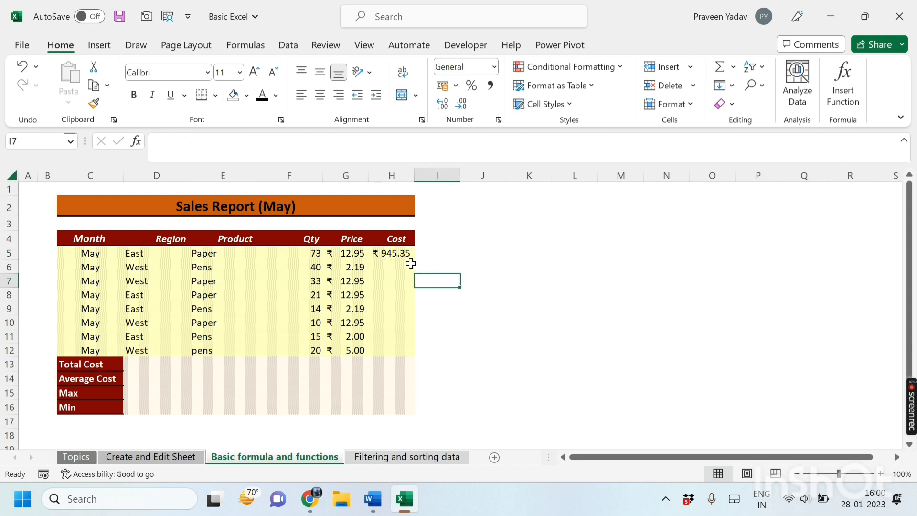
{"action": "left_click", "coordinate": [404, 239]}
{"action": "left_click", "coordinate": [404, 251]}
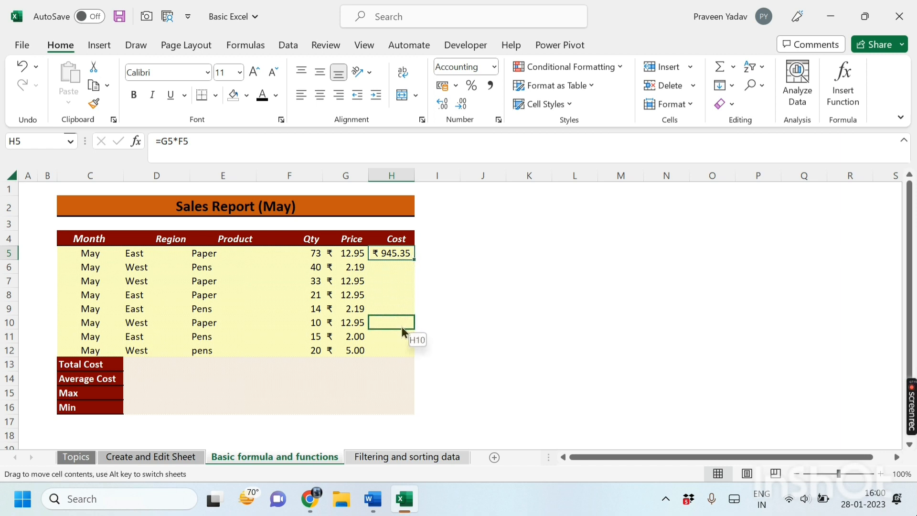
{"action": "left_click_drag", "start_coordinate": [401, 326], "coordinate": [390, 255]}
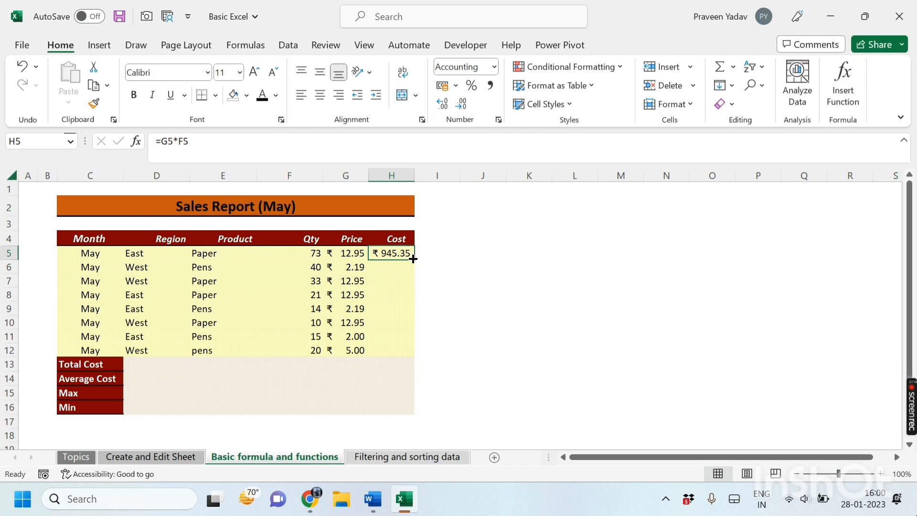
{"action": "left_click_drag", "start_coordinate": [413, 259], "coordinate": [414, 366]}
{"action": "left_click", "coordinate": [438, 335]}
{"action": "left_click", "coordinate": [389, 348]}
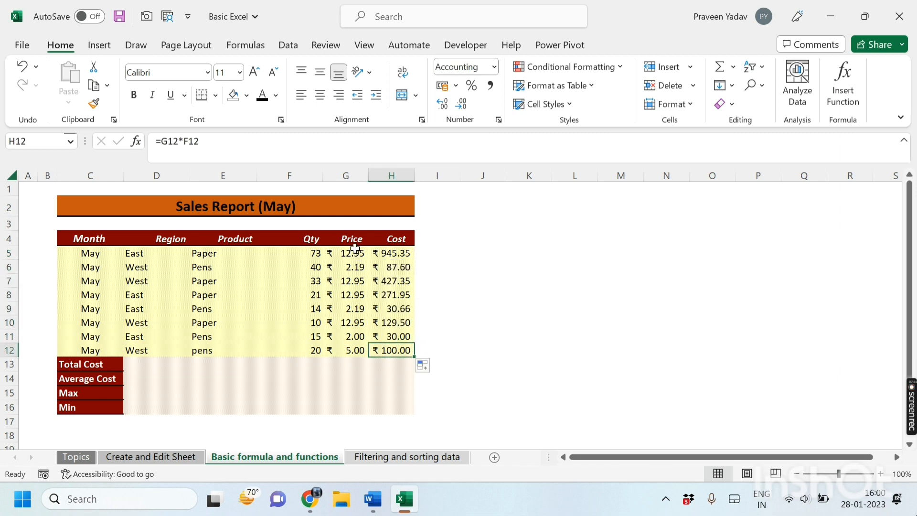
{"action": "left_click", "coordinate": [382, 255]}
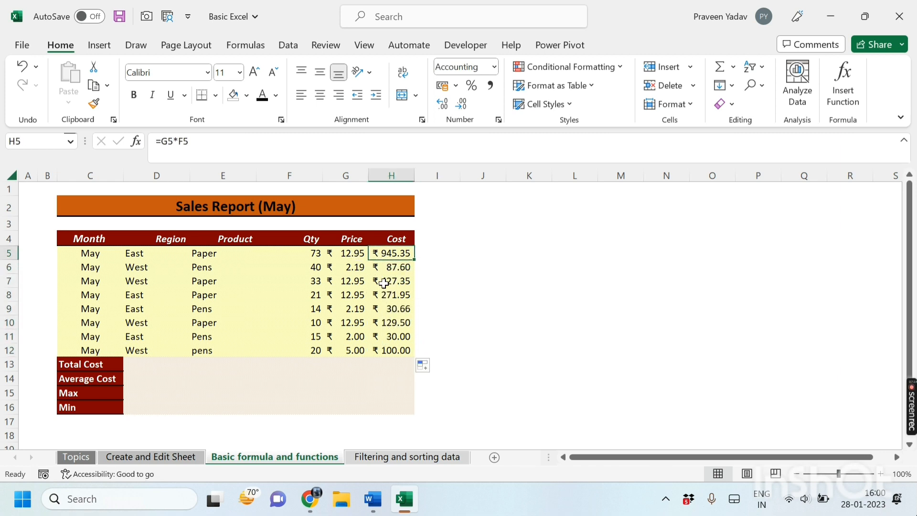
{"action": "left_click", "coordinate": [395, 349]}
{"action": "left_click", "coordinate": [420, 351]}
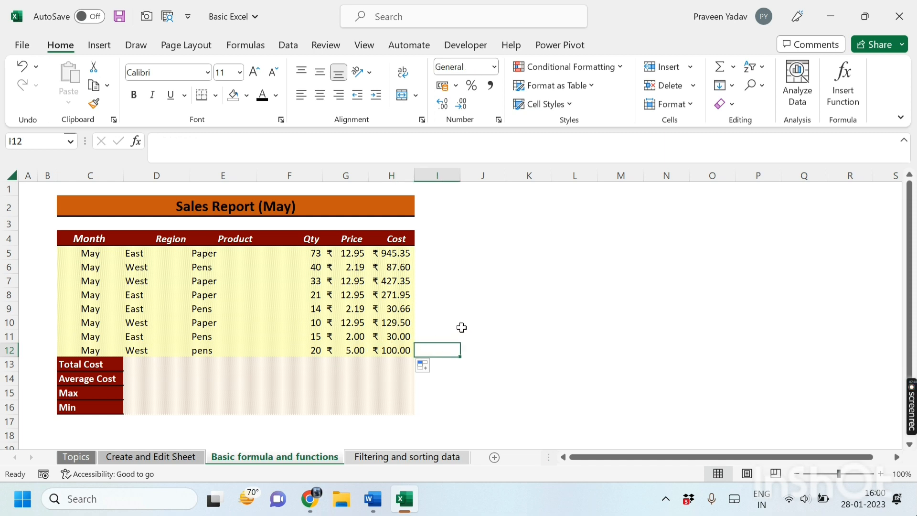
Step: Examine the status bar's average, count and sum for the Cost values in H5:H12 and for part of that range
{"action": "left_click", "coordinate": [407, 366]}
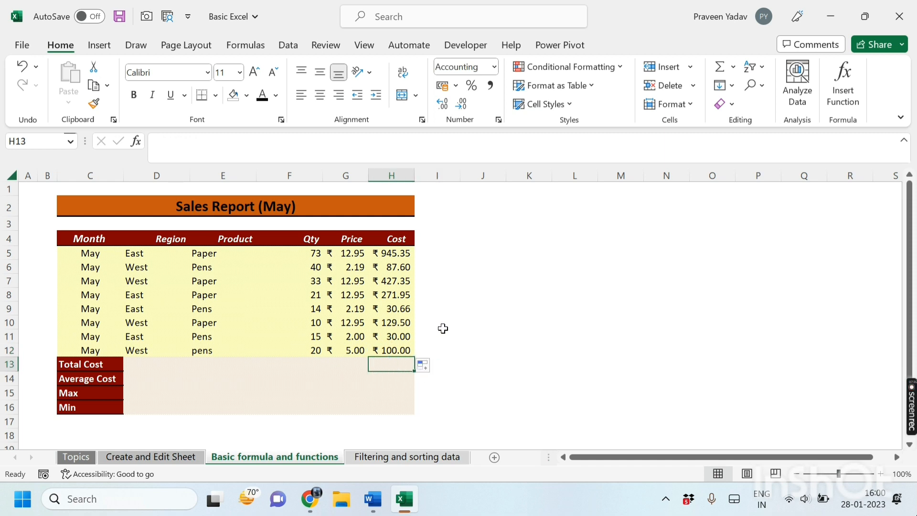
{"action": "left_click", "coordinate": [109, 364]}
{"action": "left_click", "coordinate": [390, 362]}
{"action": "left_click_drag", "start_coordinate": [396, 254], "coordinate": [392, 351]}
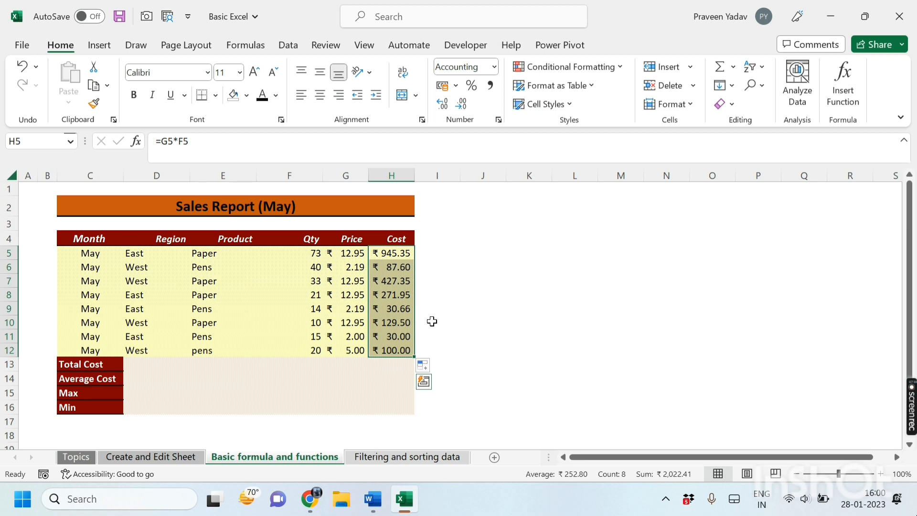
{"action": "left_click", "coordinate": [447, 301]}
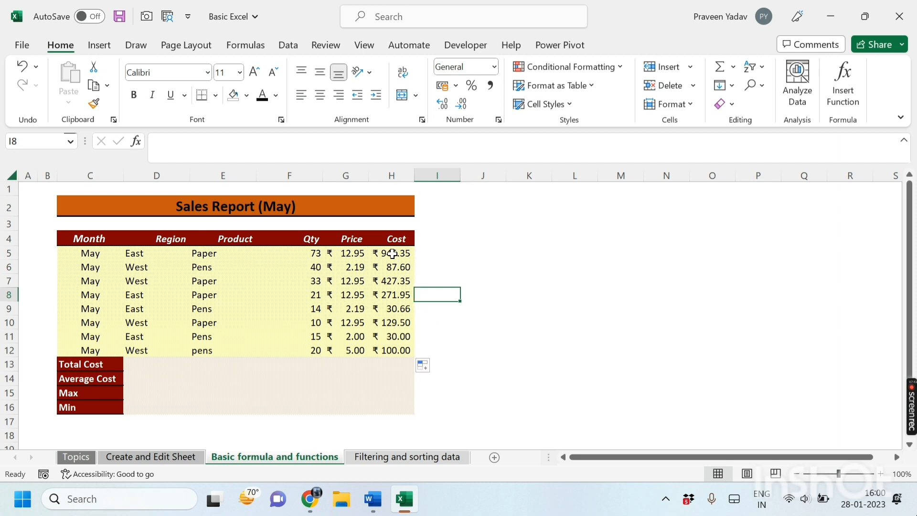
{"action": "left_click_drag", "start_coordinate": [392, 254], "coordinate": [394, 324]}
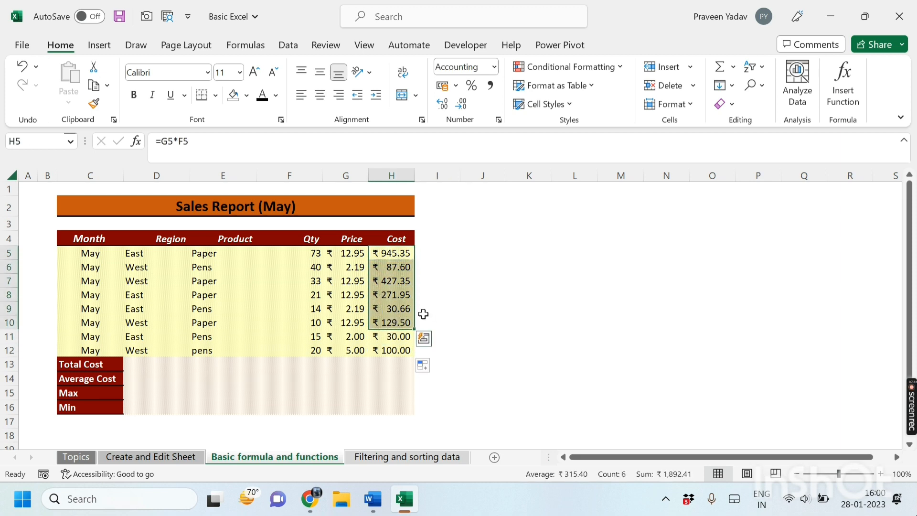
{"action": "left_click", "coordinate": [424, 313]}
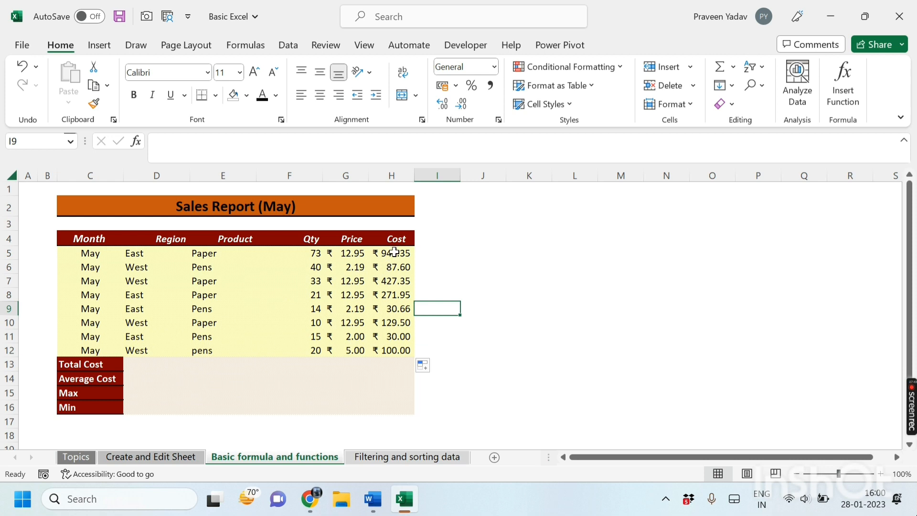
{"action": "left_click_drag", "start_coordinate": [395, 251], "coordinate": [395, 352]}
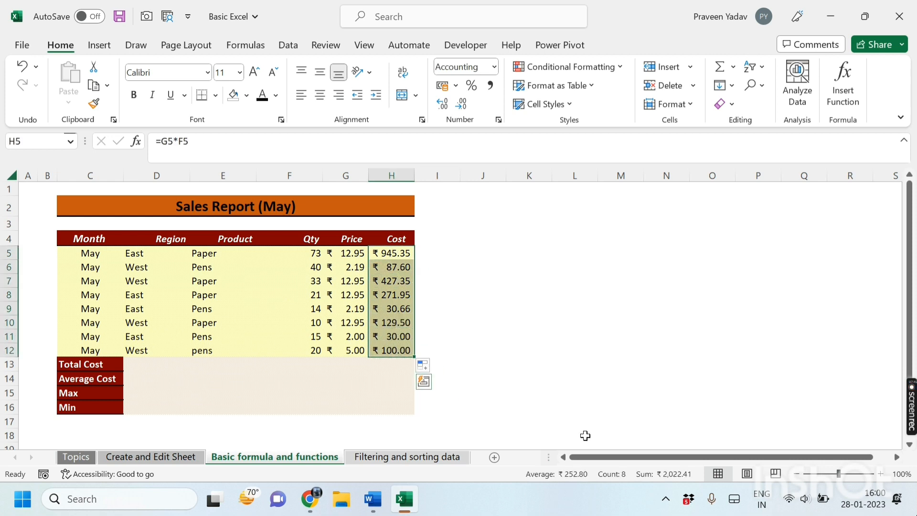
{"action": "left_click", "coordinate": [656, 478]}
{"action": "left_click", "coordinate": [391, 365]}
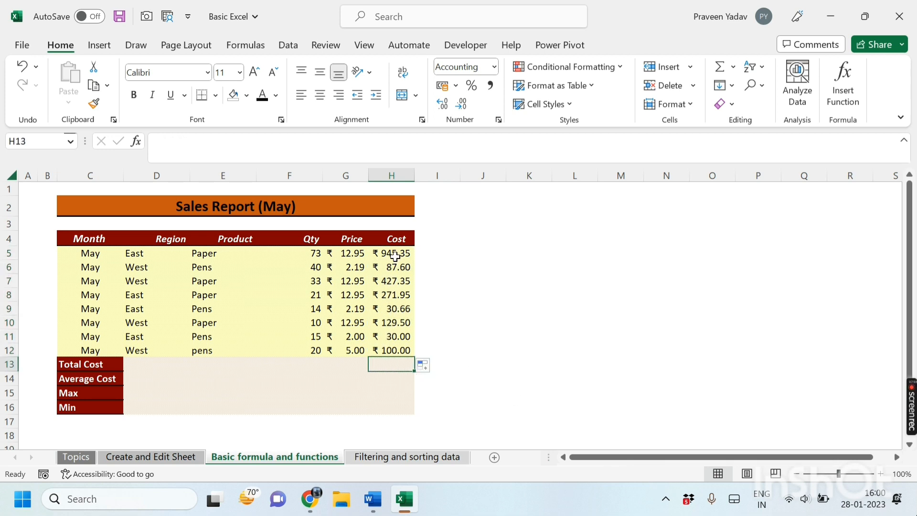
Step: Select the Cost values H5:H12 and add Minimum and Maximum to the status bar calculations
{"action": "left_click_drag", "start_coordinate": [395, 257], "coordinate": [394, 351]}
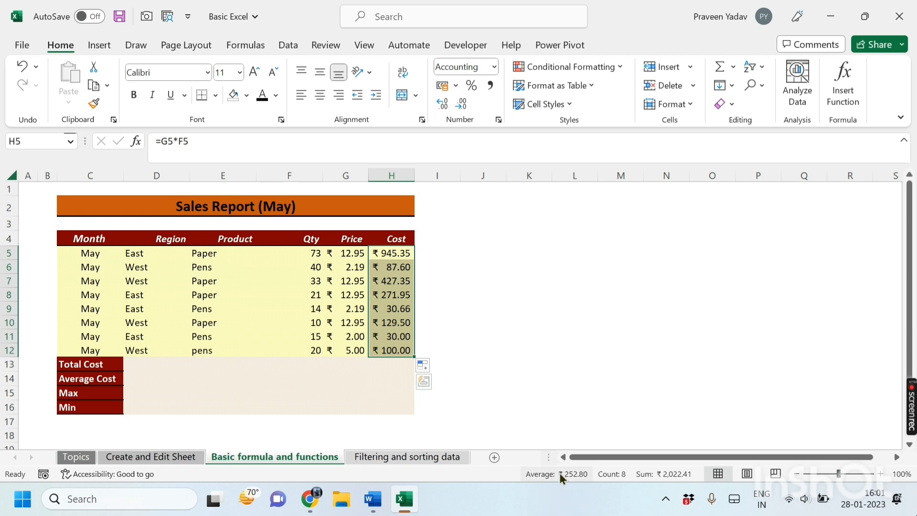
{"action": "right_click", "coordinate": [636, 475]}
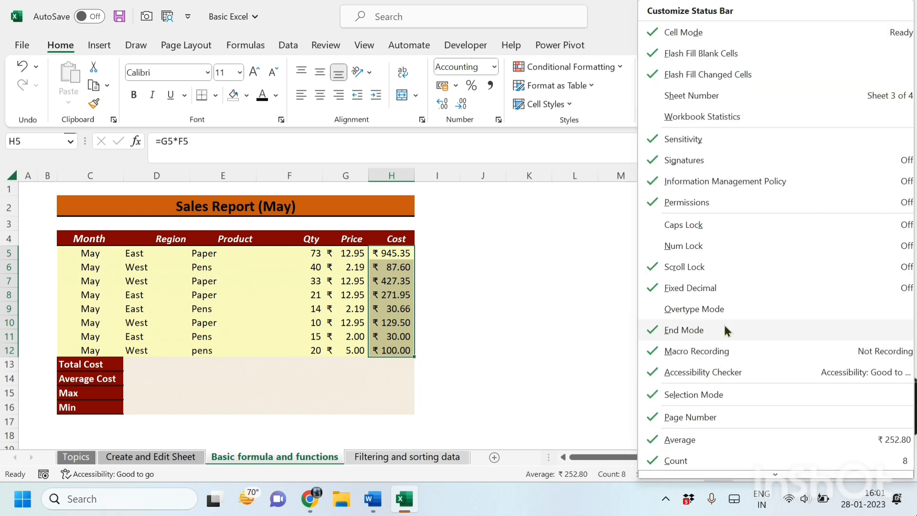
{"action": "scroll", "coordinate": [805, 306], "scroll_direction": "down", "scroll_amount": 3}
{"action": "left_click", "coordinate": [685, 338]}
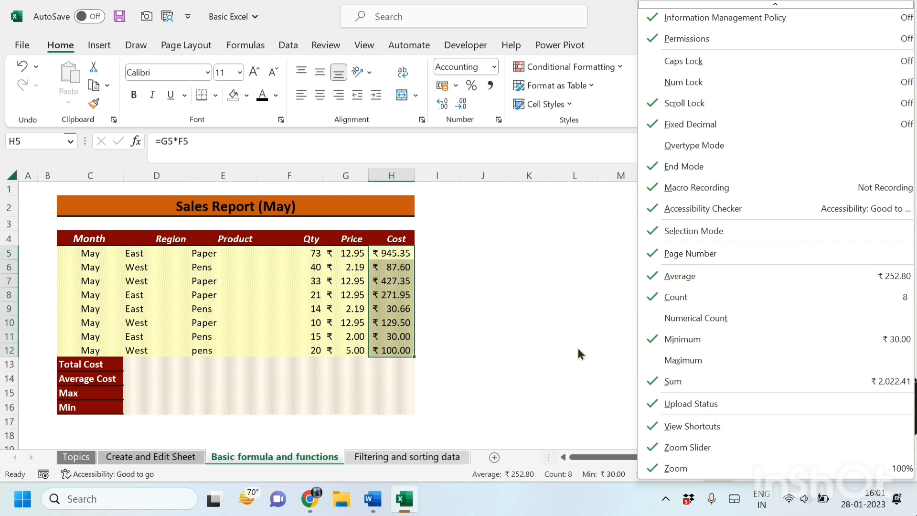
{"action": "left_click", "coordinate": [688, 358]}
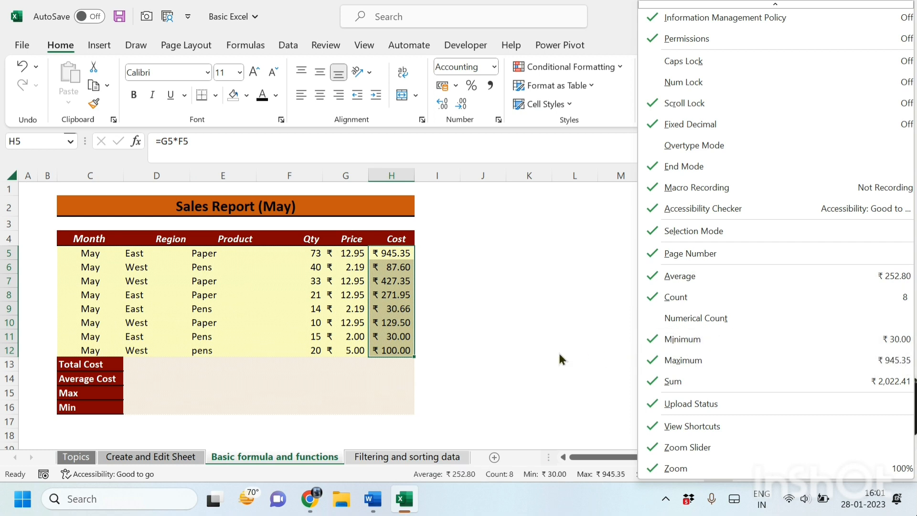
{"action": "left_click", "coordinate": [575, 353]}
{"action": "left_click", "coordinate": [645, 377]}
{"action": "left_click", "coordinate": [438, 376]}
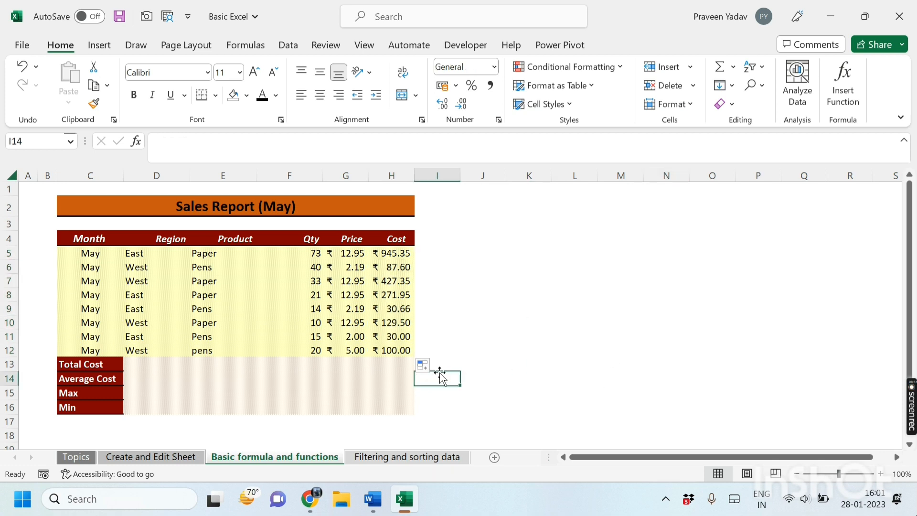
{"action": "left_click", "coordinate": [444, 390]}
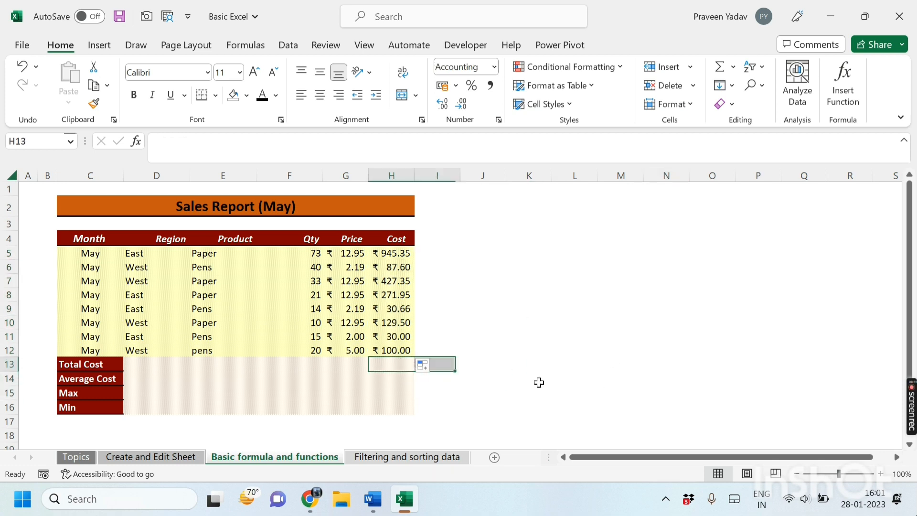
{"action": "left_click_drag", "start_coordinate": [403, 364], "coordinate": [444, 365]}
{"action": "left_click", "coordinate": [422, 365]}
{"action": "left_click", "coordinate": [391, 387]}
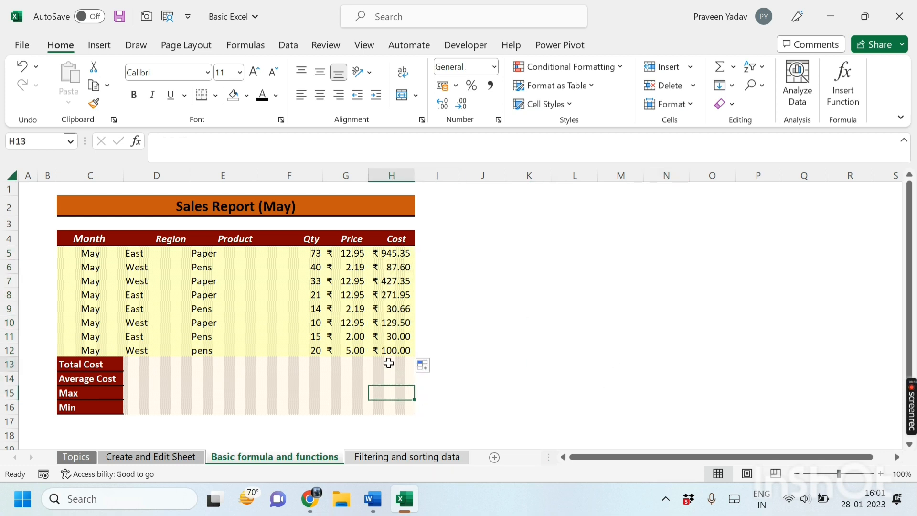
Step: Enter the formula =SUM(H5:H12) in cell H13 as the Total Cost and check the finished cell
{"action": "left_click", "coordinate": [404, 365]}
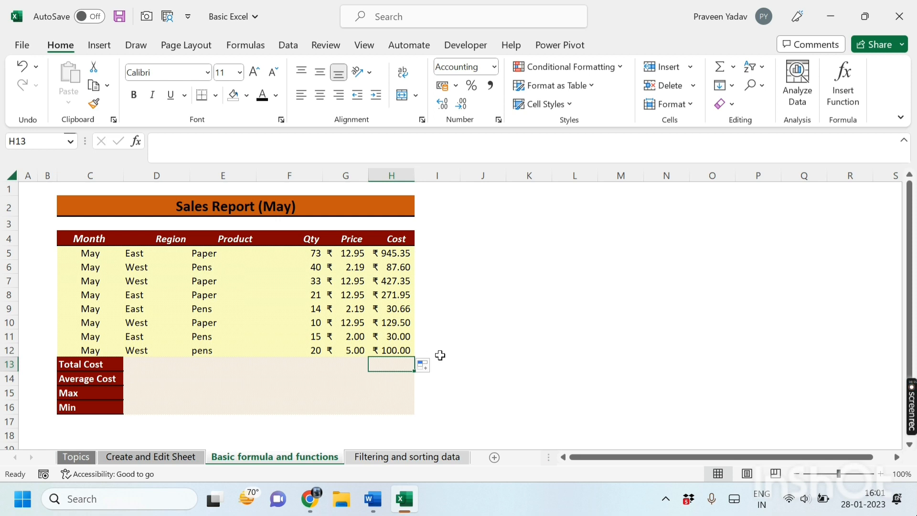
{"action": "type", "text": "="}
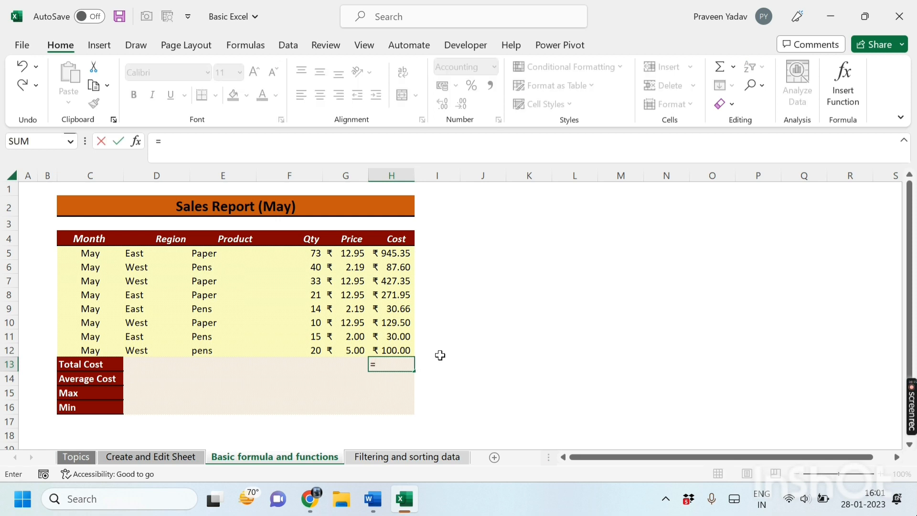
{"action": "type", "text": "sum"}
{"action": "key", "text": "Tab"}
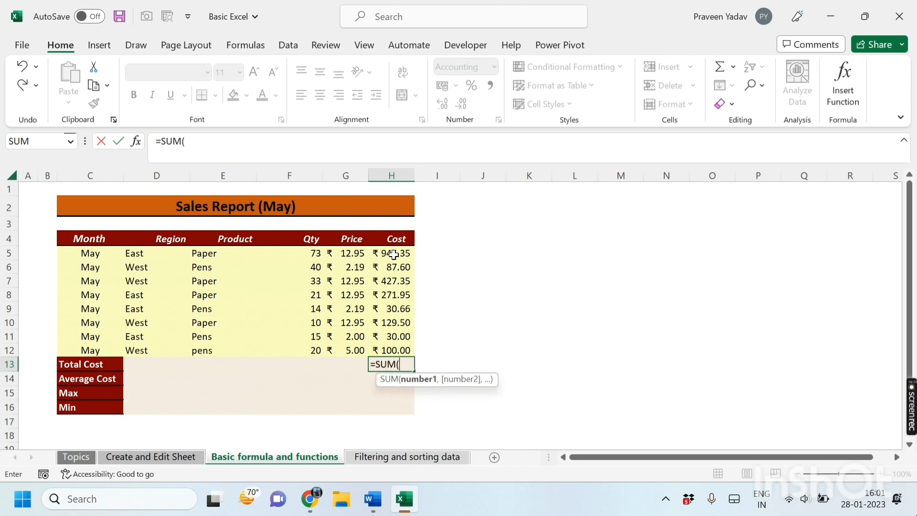
{"action": "left_click_drag", "start_coordinate": [394, 253], "coordinate": [397, 350]}
{"action": "left_click", "coordinate": [231, 142]}
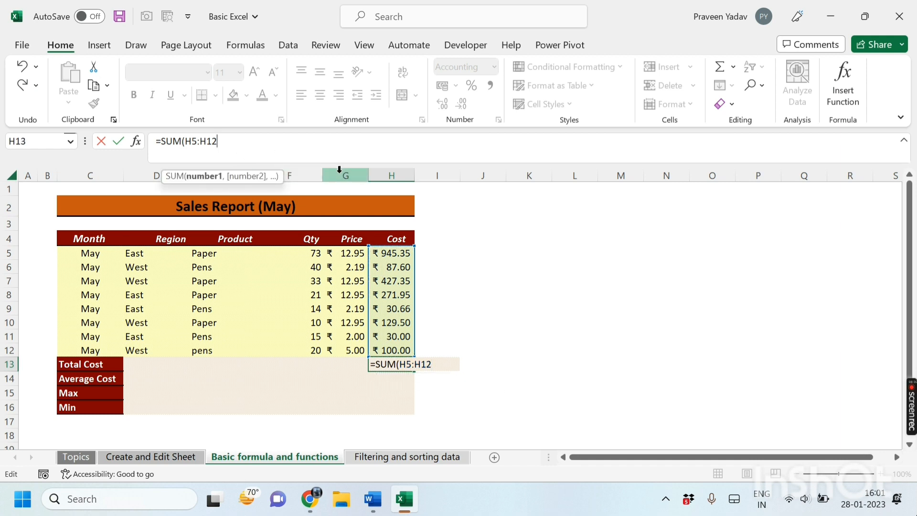
{"action": "type", "text": ")"}
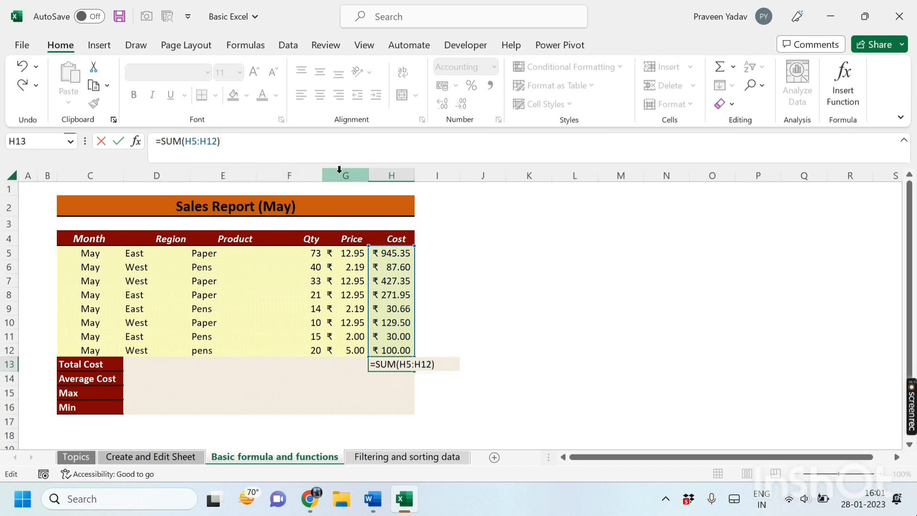
{"action": "key", "text": "Return"}
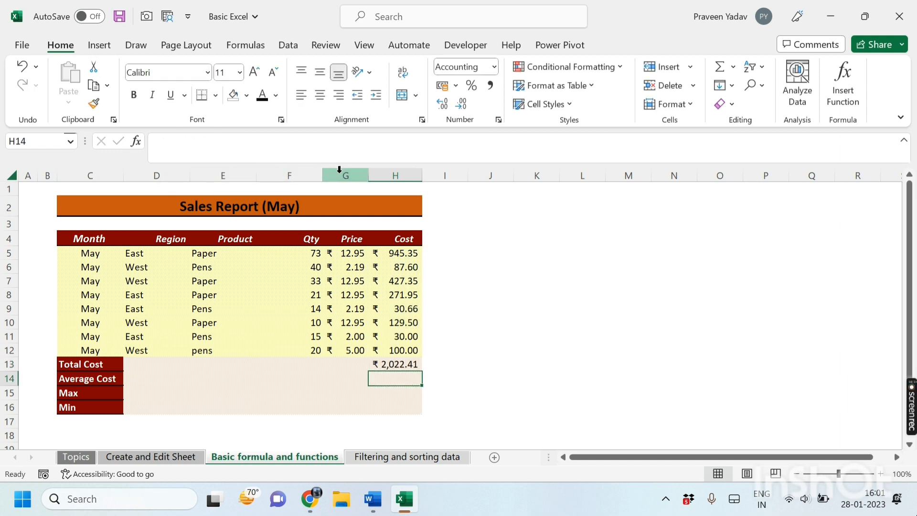
{"action": "left_click", "coordinate": [489, 348]}
{"action": "left_click", "coordinate": [398, 367]}
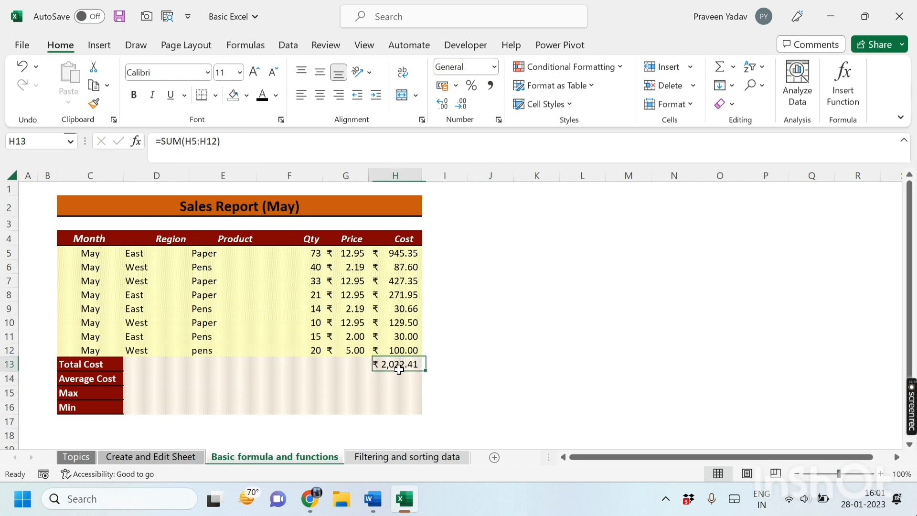
Step: Select the Cost values H5:H12 and compare the status bar's sum with the Total Cost
{"action": "left_click", "coordinate": [516, 374]}
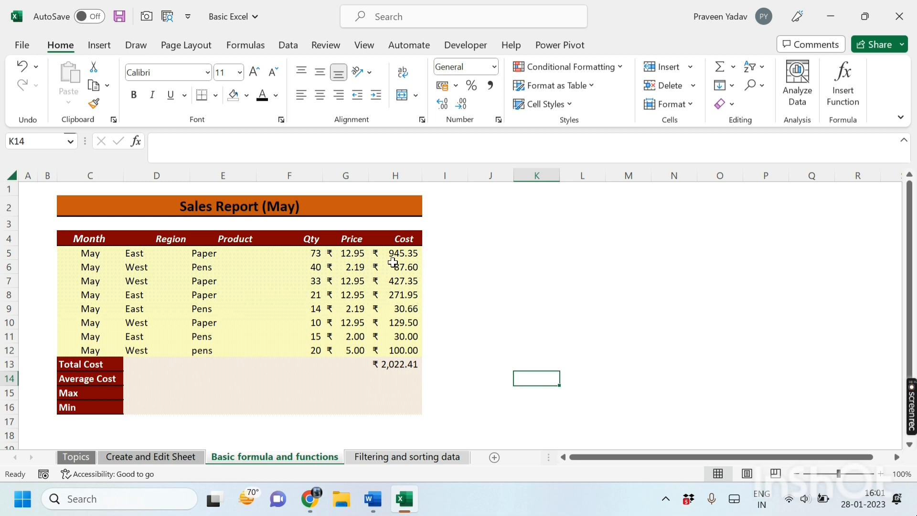
{"action": "left_click_drag", "start_coordinate": [392, 254], "coordinate": [403, 350]}
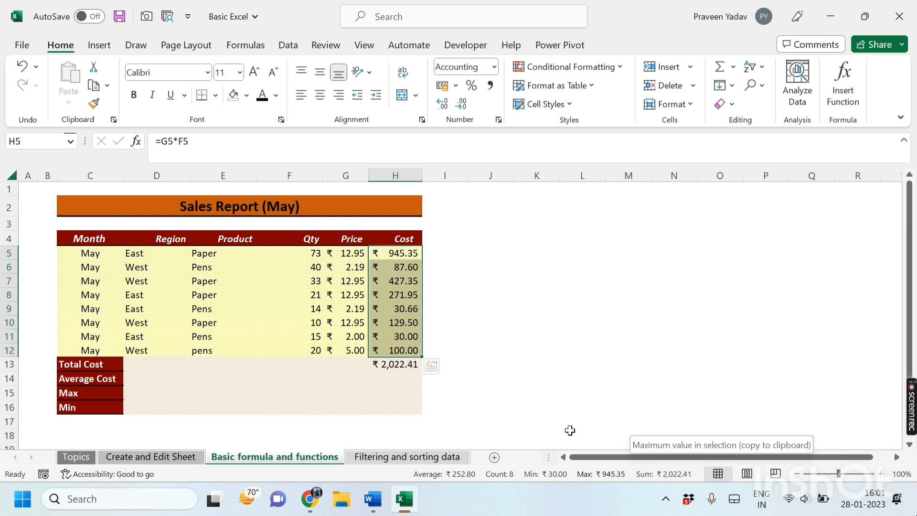
{"action": "left_click", "coordinate": [554, 424]}
Step: Enter the formula =AVERAGE(H5:H12) in cell H14 as the Average Cost and compare it with the status bar average of the Cost values
{"action": "left_click", "coordinate": [395, 375]}
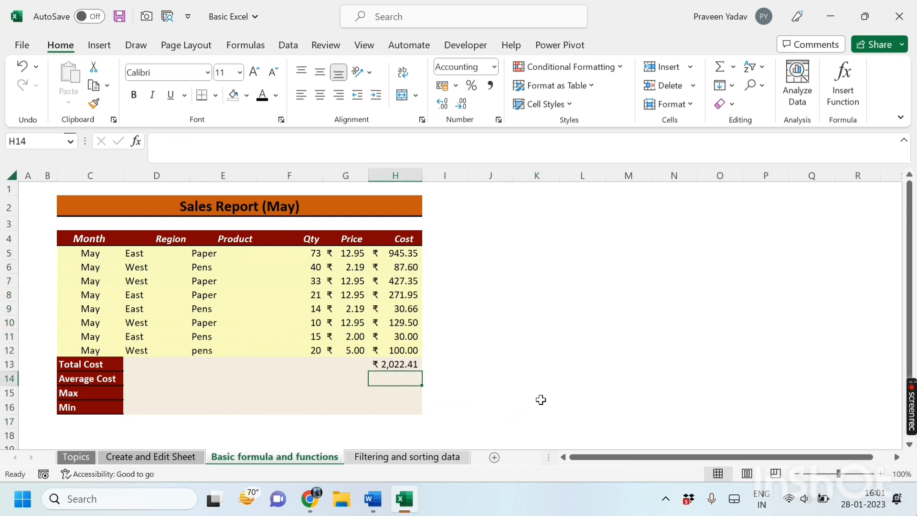
{"action": "type", "text": "=av"}
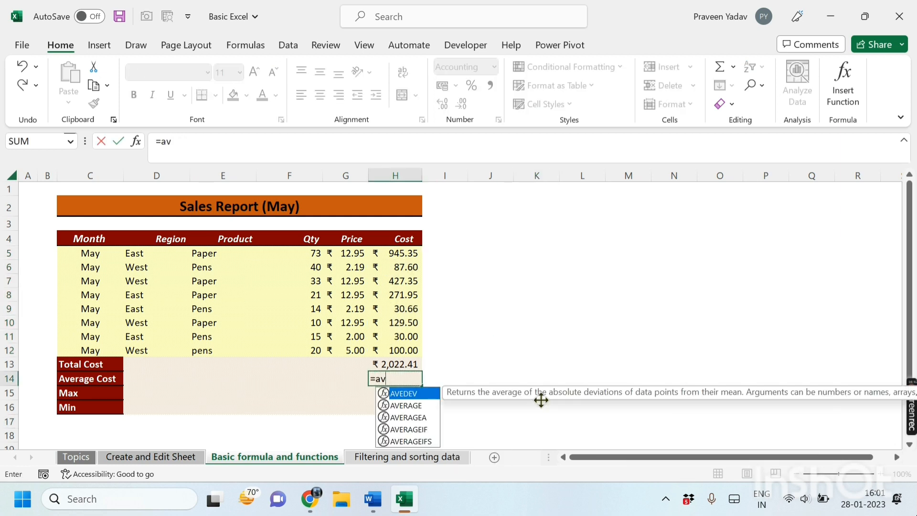
{"action": "key", "text": "Down"}
{"action": "key", "text": "Tab"}
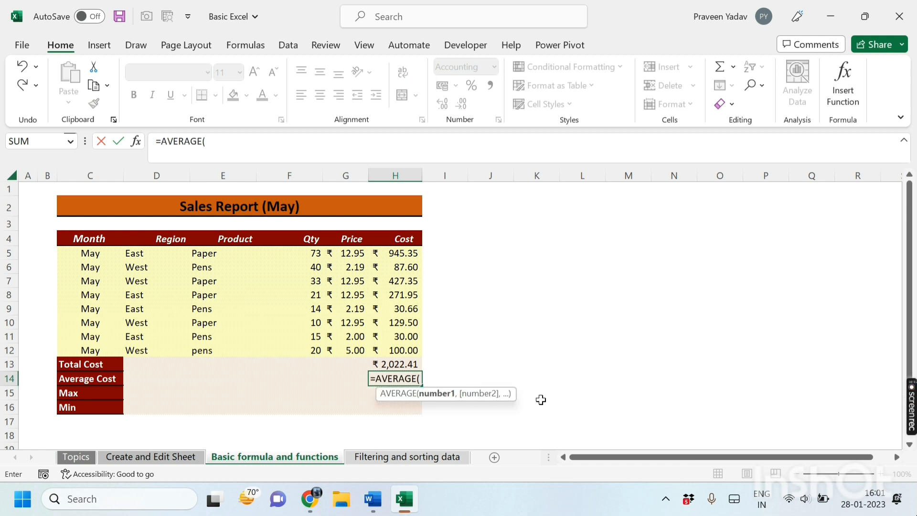
{"action": "left_click_drag", "start_coordinate": [391, 252], "coordinate": [388, 349]}
{"action": "type", "text": ")"}
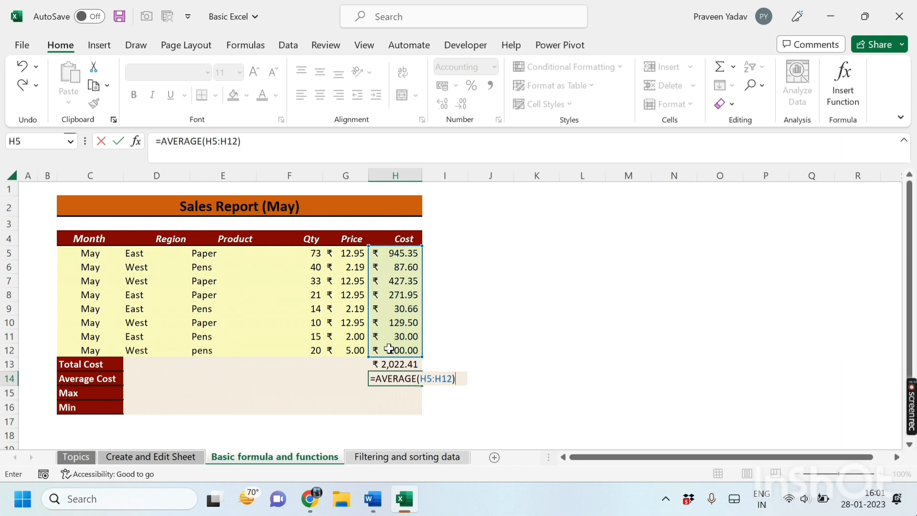
{"action": "key", "text": "Return"}
{"action": "left_click", "coordinate": [386, 376]}
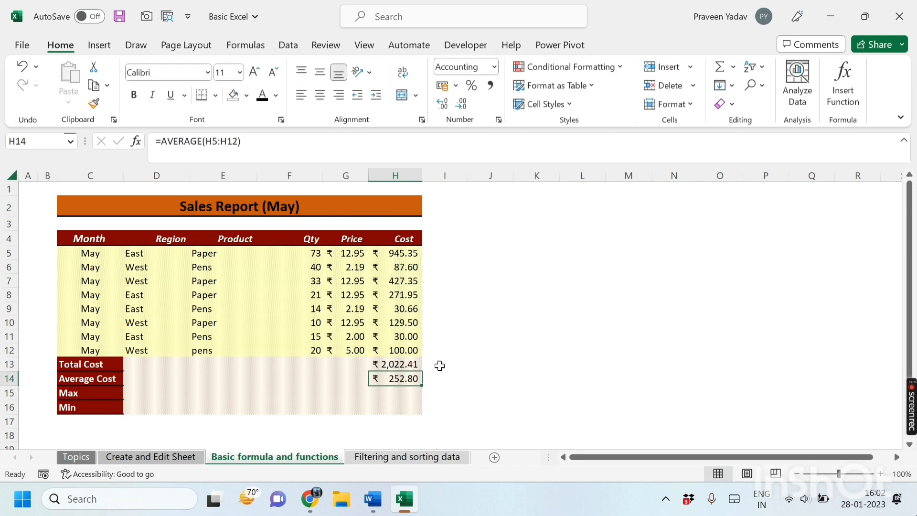
{"action": "left_click_drag", "start_coordinate": [402, 257], "coordinate": [380, 352]}
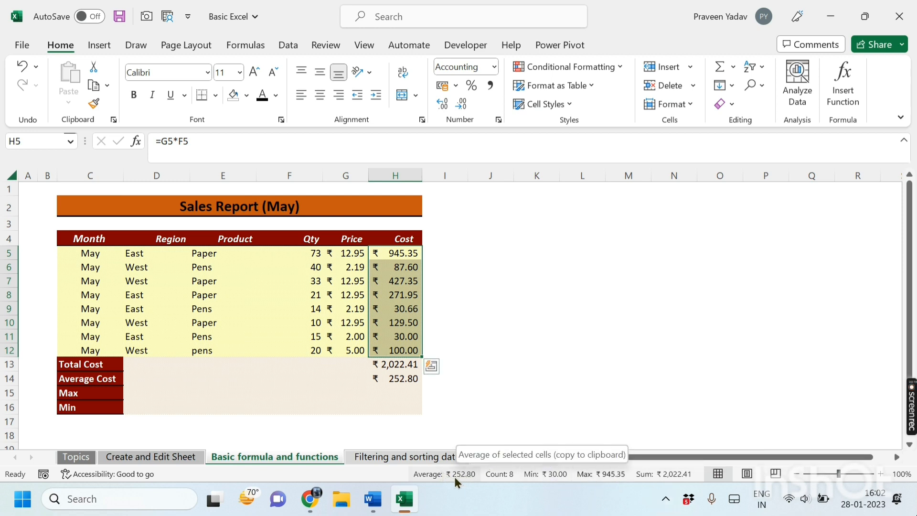
Step: Enter the formula =MAX(H5:H12) in cell H15 as the Max and compare it with the status bar maximum of the Cost values
{"action": "left_click", "coordinate": [383, 392]}
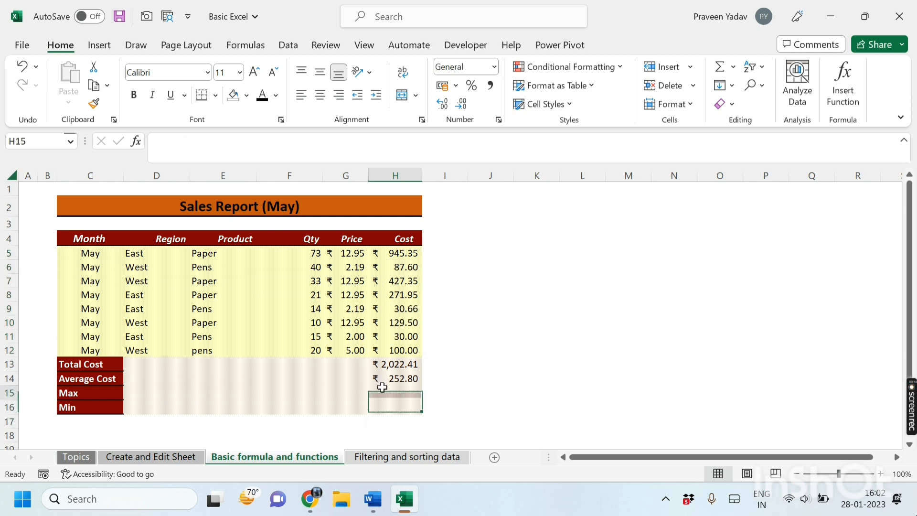
{"action": "type", "text": "="}
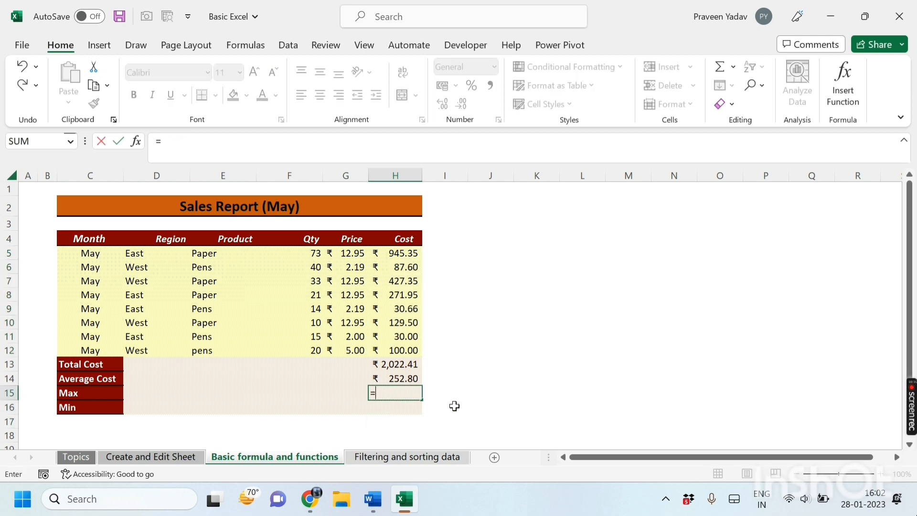
{"action": "type", "text": "max"}
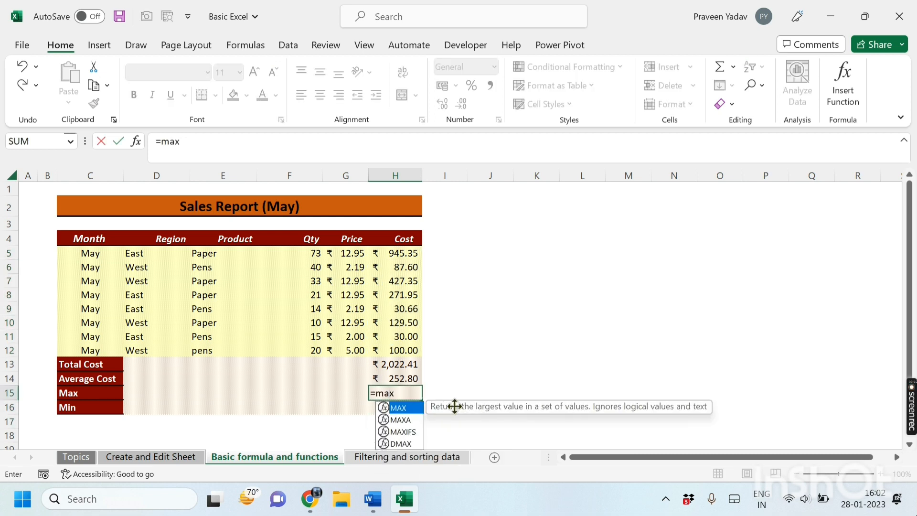
{"action": "key", "text": "Escape"}
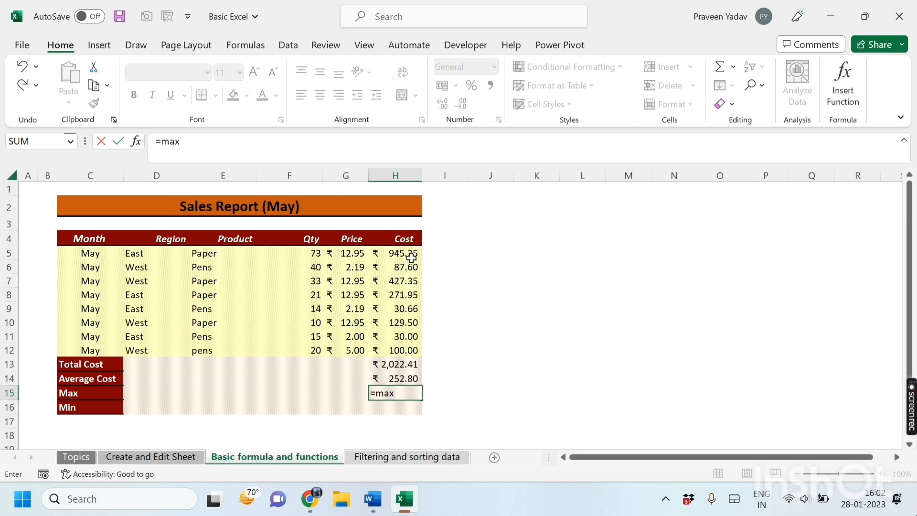
{"action": "type", "text": "("}
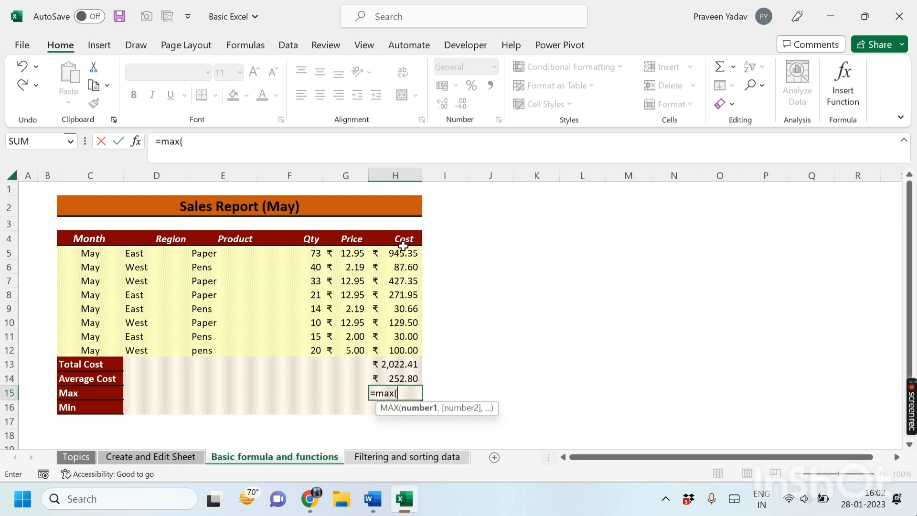
{"action": "left_click_drag", "start_coordinate": [403, 253], "coordinate": [384, 358]}
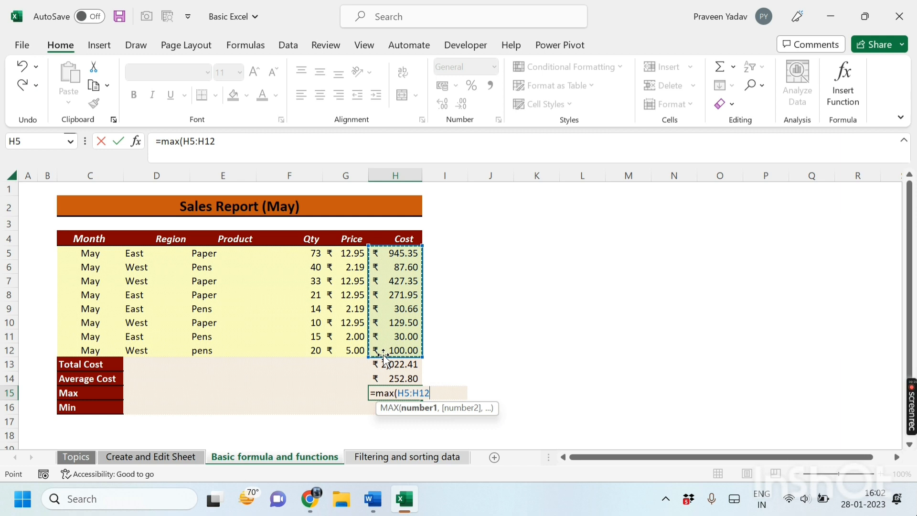
{"action": "type", "text": ")"}
{"action": "key", "text": "Return"}
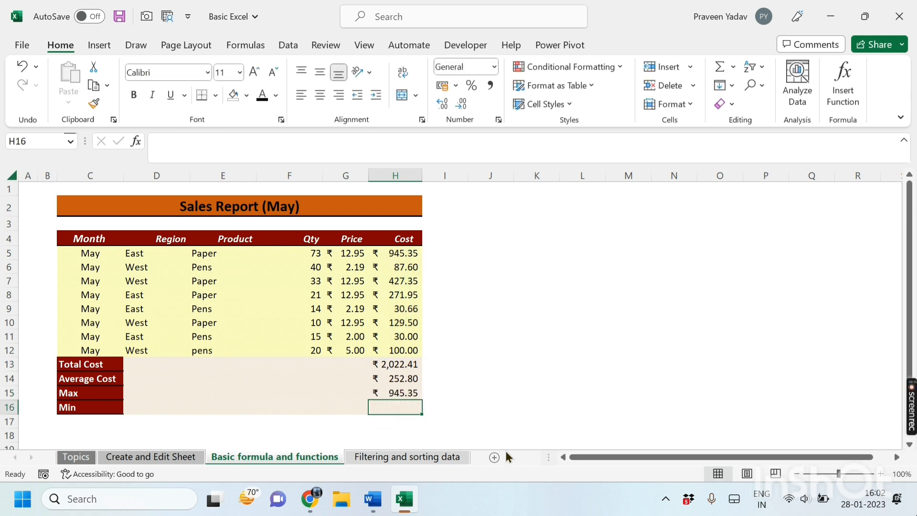
{"action": "left_click_drag", "start_coordinate": [396, 253], "coordinate": [396, 351]}
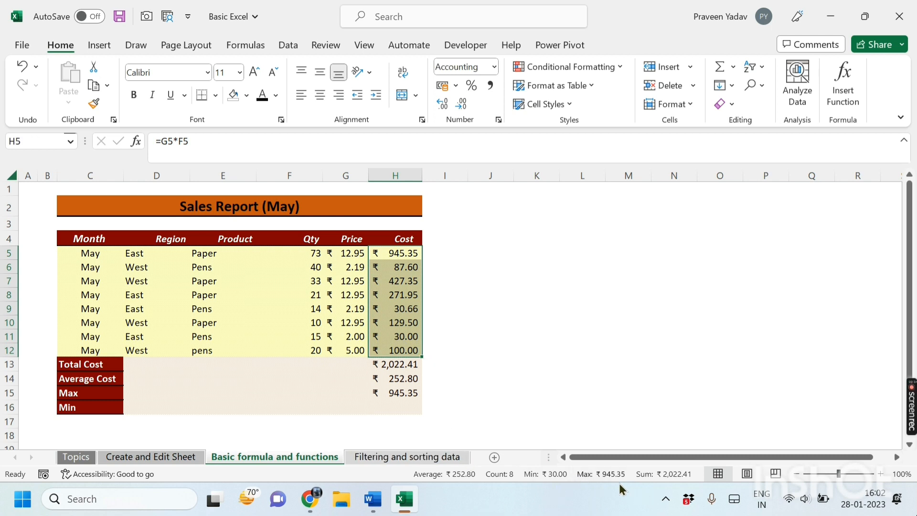
Step: Enter the formula =MIN(H5:H12) in cell H16 as the Min and compare it with the status bar minimum of the Cost values
{"action": "left_click", "coordinate": [409, 409]}
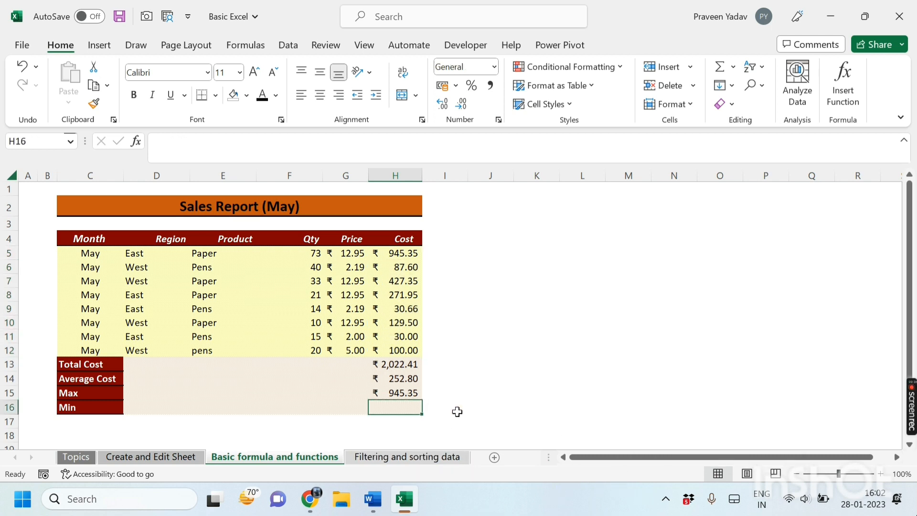
{"action": "type", "text": "=MI"}
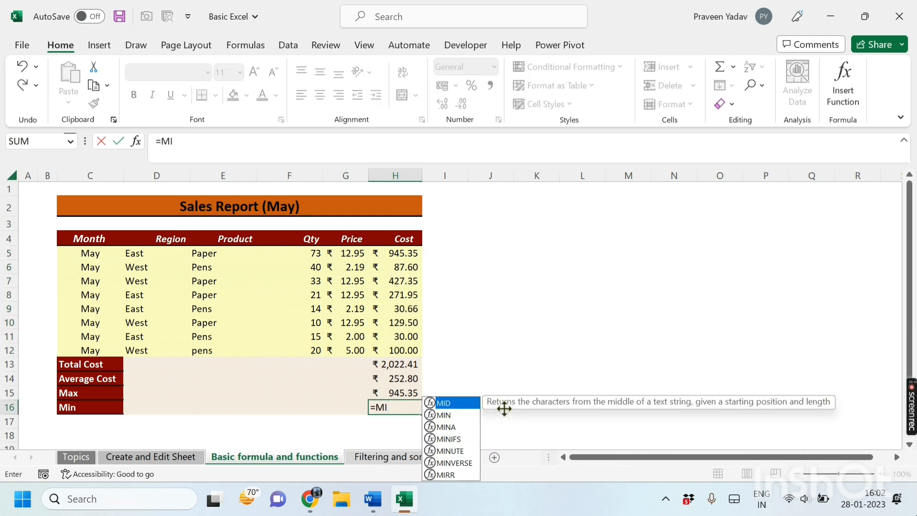
{"action": "key", "text": "Down"}
{"action": "key", "text": "Tab"}
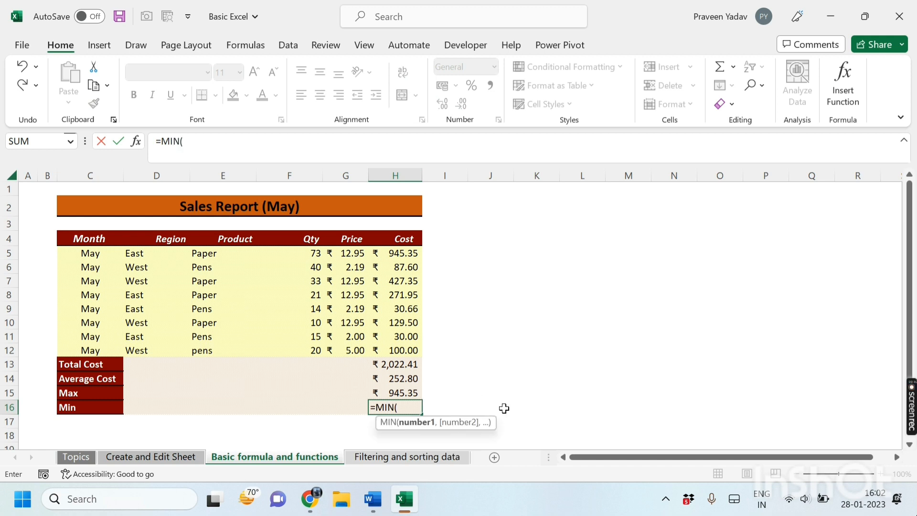
{"action": "left_click_drag", "start_coordinate": [403, 251], "coordinate": [410, 348]}
{"action": "type", "text": ")"}
{"action": "key", "text": "Return"}
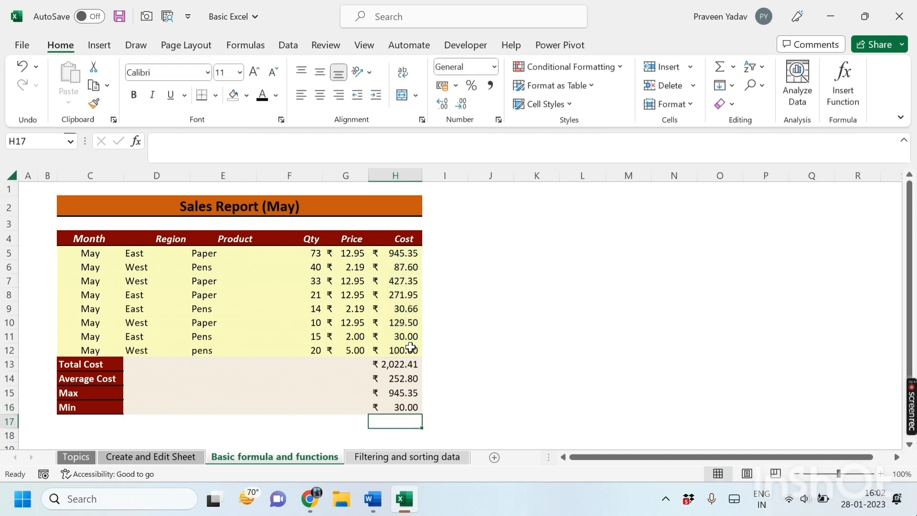
{"action": "left_click", "coordinate": [407, 407]}
{"action": "left_click_drag", "start_coordinate": [402, 252], "coordinate": [398, 351]}
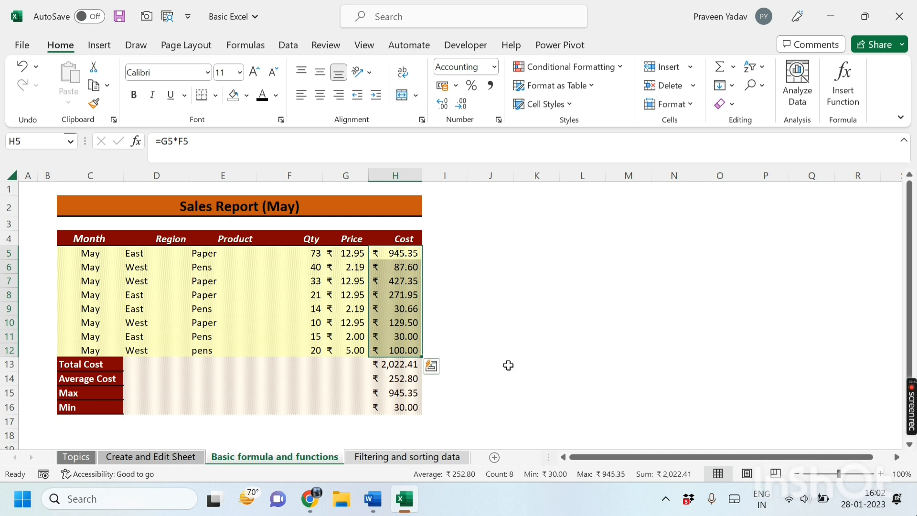
Step: Add the row label Count in cell C17 below Min
{"action": "left_click", "coordinate": [89, 421]}
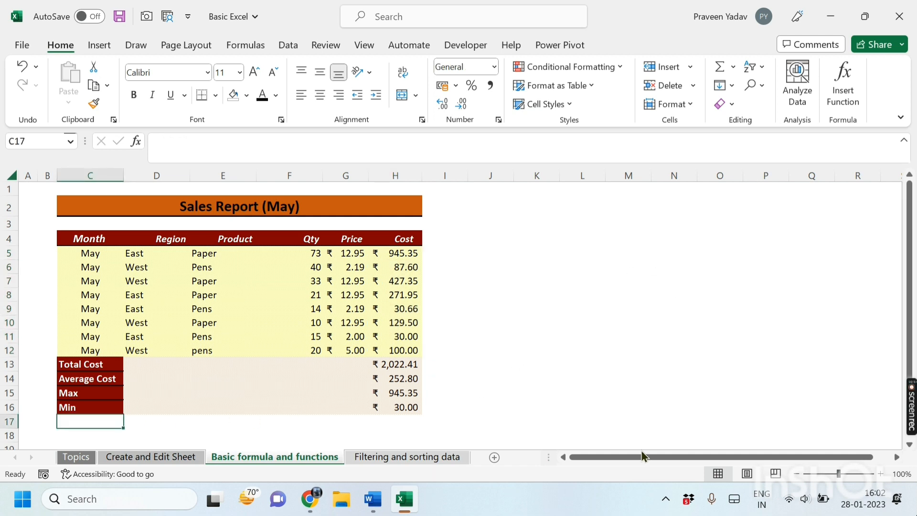
{"action": "type", "text": "Count"}
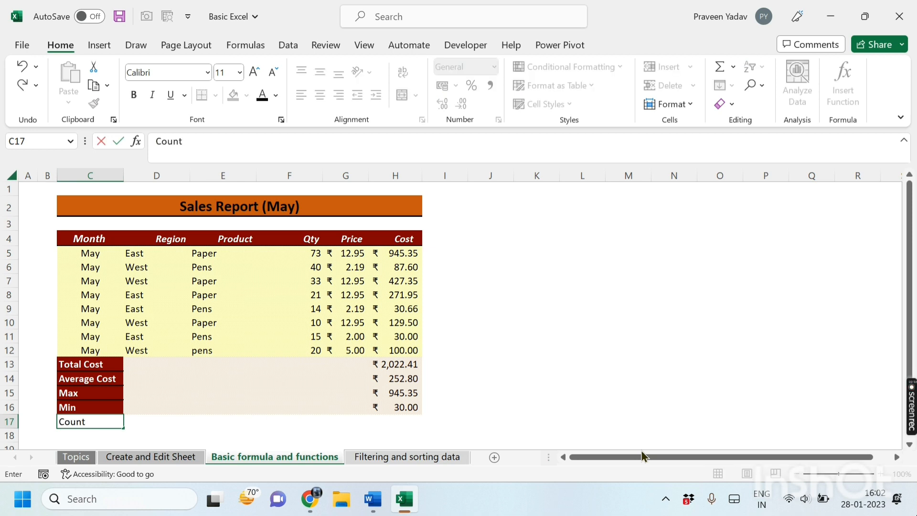
{"action": "key", "text": "Return"}
Step: Enter the formula =COUNT(H5:H12) in cell H17 to count the Cost values
{"action": "key", "text": "Right"}
{"action": "key", "text": "Right"}
{"action": "key", "text": "Right"}
{"action": "key", "text": "Right"}
{"action": "key", "text": "Right"}
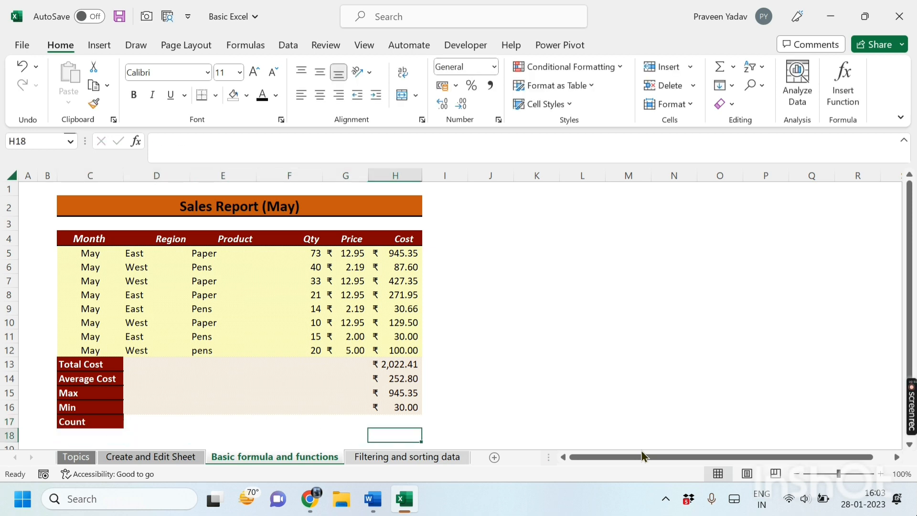
{"action": "key", "text": "Up"}
{"action": "type", "text": "=c"}
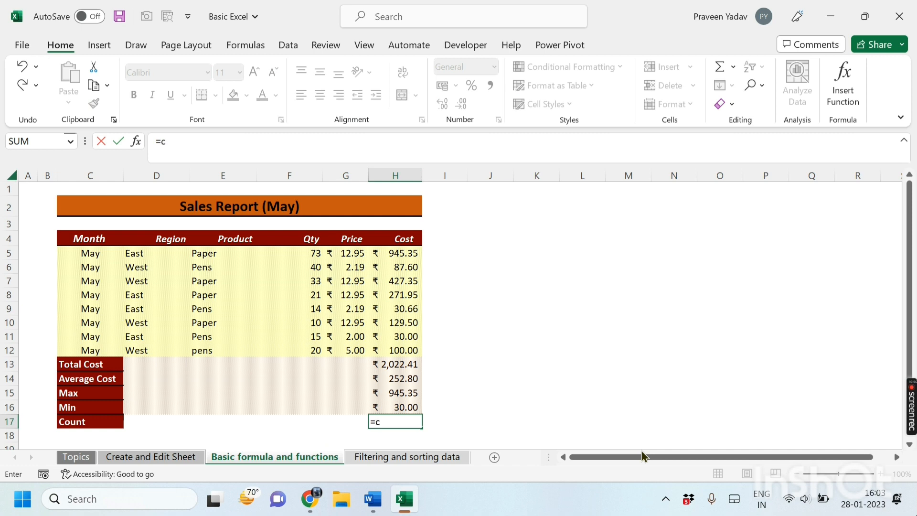
{"action": "type", "text": "ou"}
{"action": "key", "text": "Tab"}
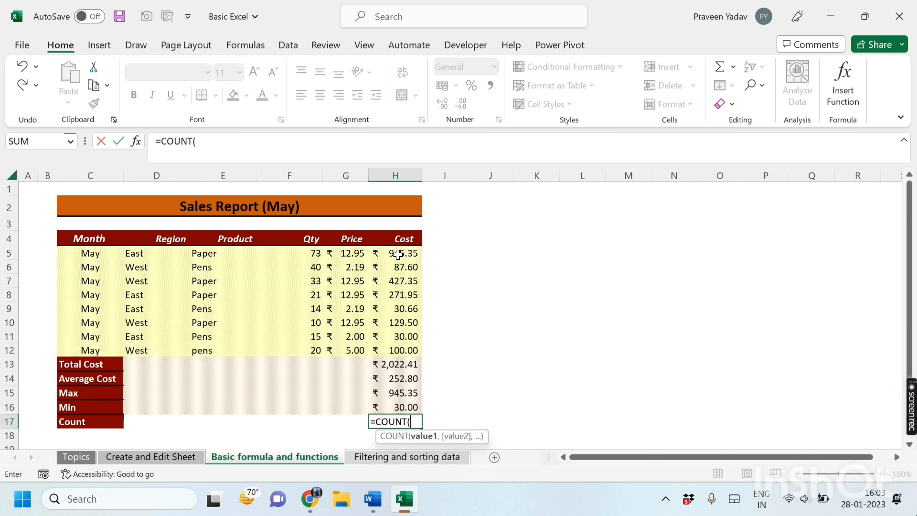
{"action": "left_click_drag", "start_coordinate": [399, 254], "coordinate": [390, 348]}
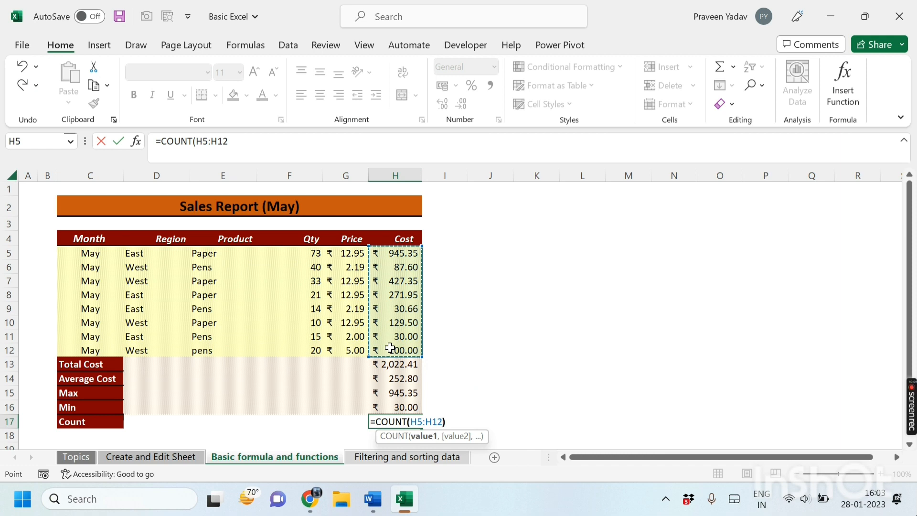
{"action": "key", "text": "Return"}
{"action": "left_click", "coordinate": [509, 435]}
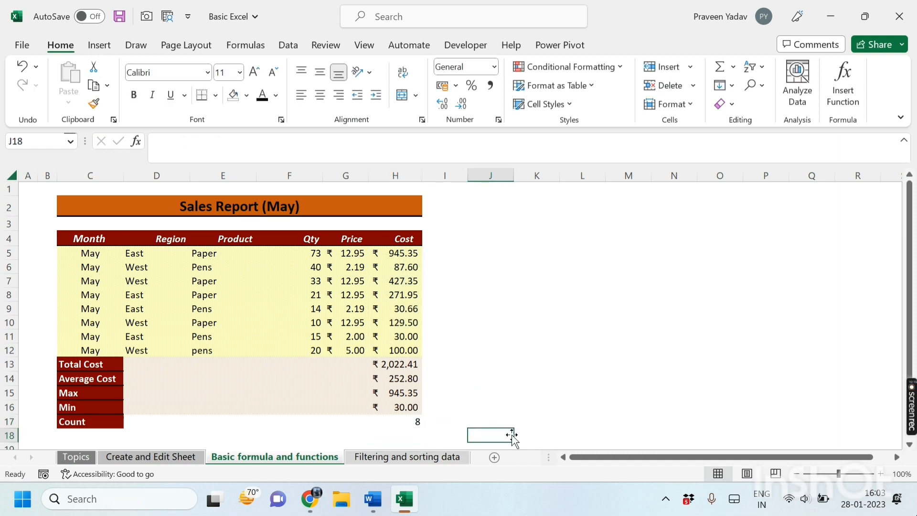
{"action": "left_click", "coordinate": [549, 319]}
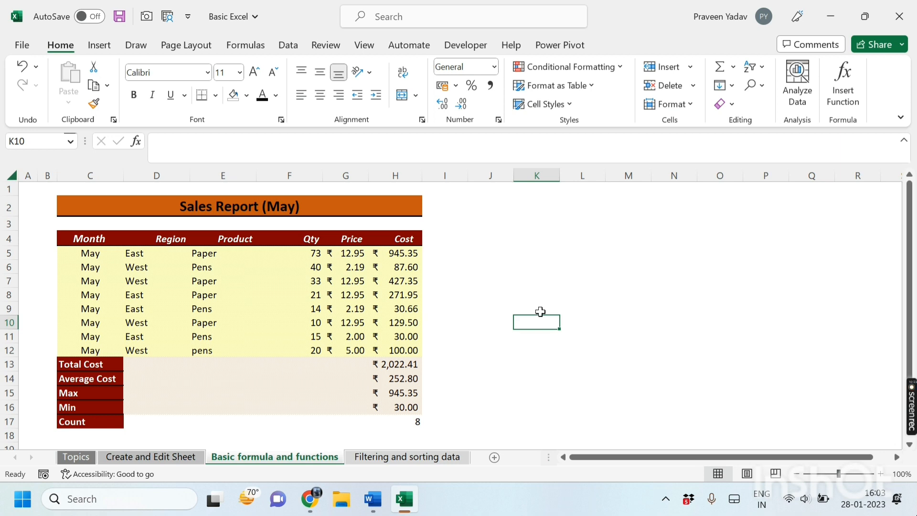
Step: Change the count formula in H17 to use the Product range, =COUNT(E5:E12), and check the finished cell
{"action": "left_click", "coordinate": [394, 420]}
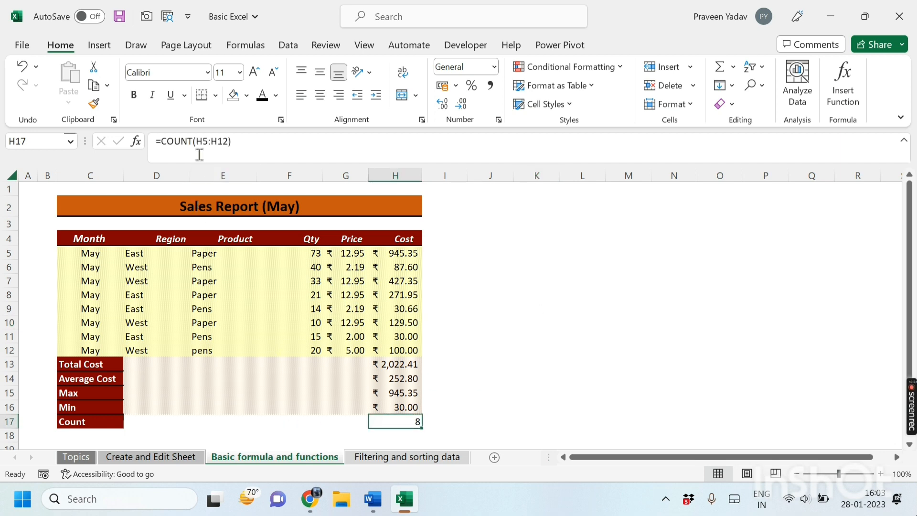
{"action": "left_click_drag", "start_coordinate": [196, 140], "coordinate": [232, 146]}
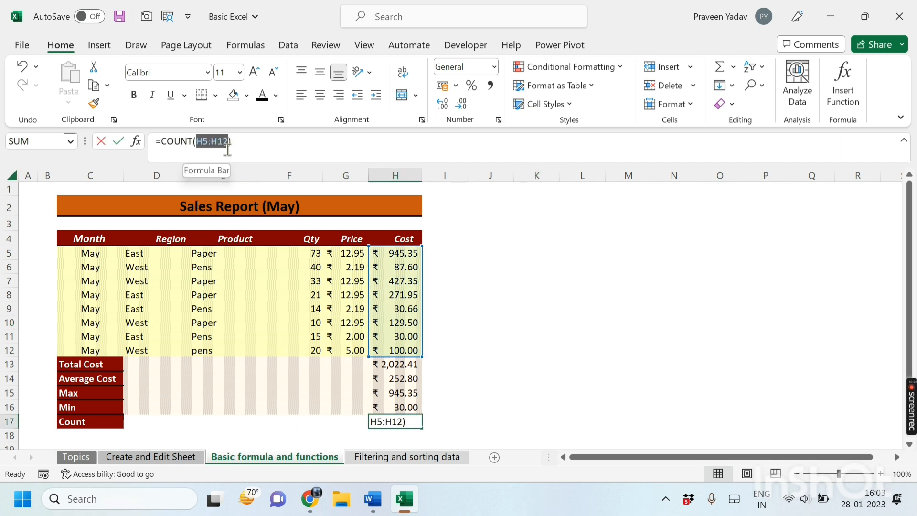
{"action": "key", "text": "BackSpace"}
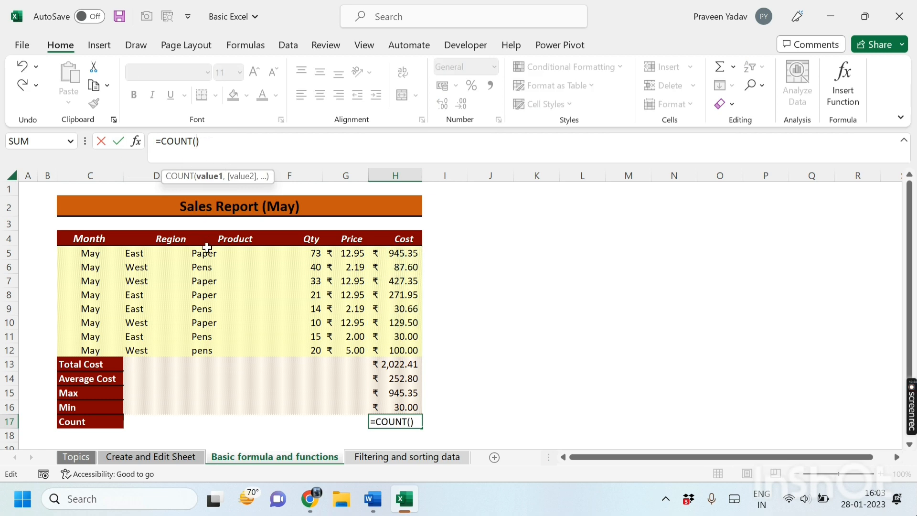
{"action": "left_click_drag", "start_coordinate": [204, 253], "coordinate": [213, 353]}
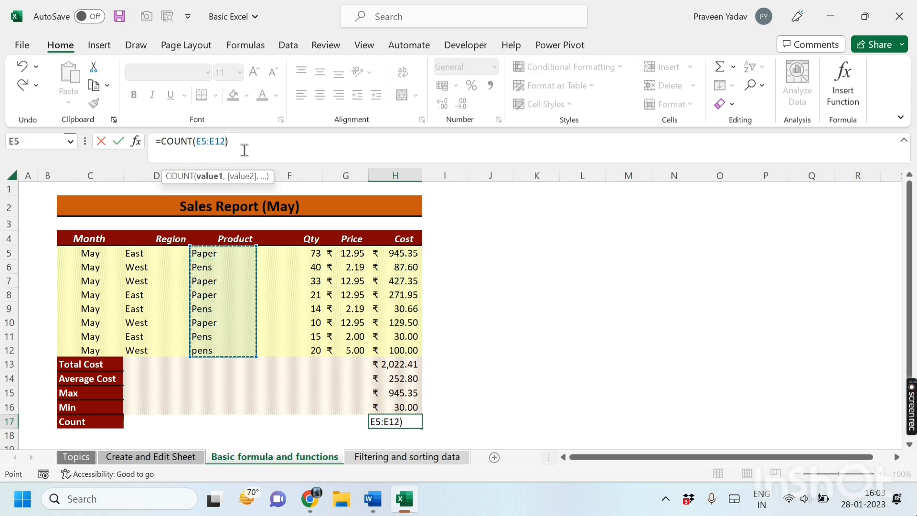
{"action": "key", "text": "Return"}
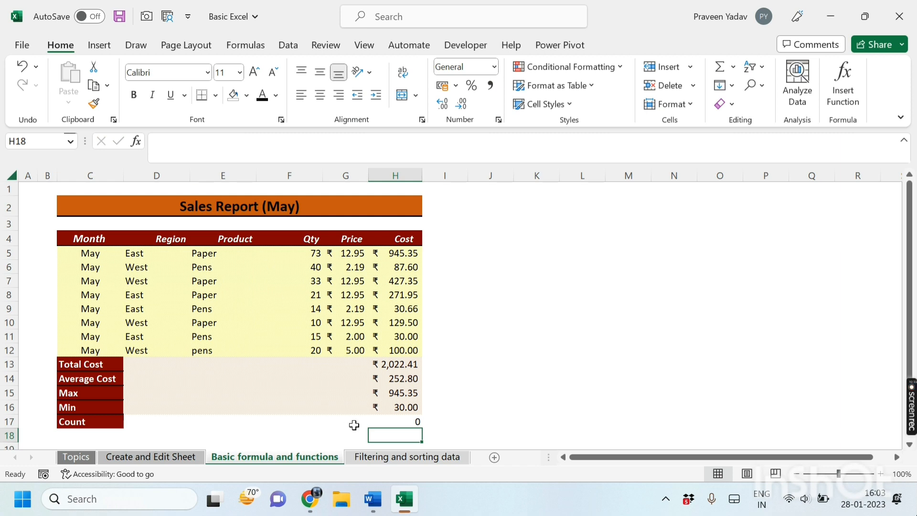
{"action": "left_click", "coordinate": [385, 419]}
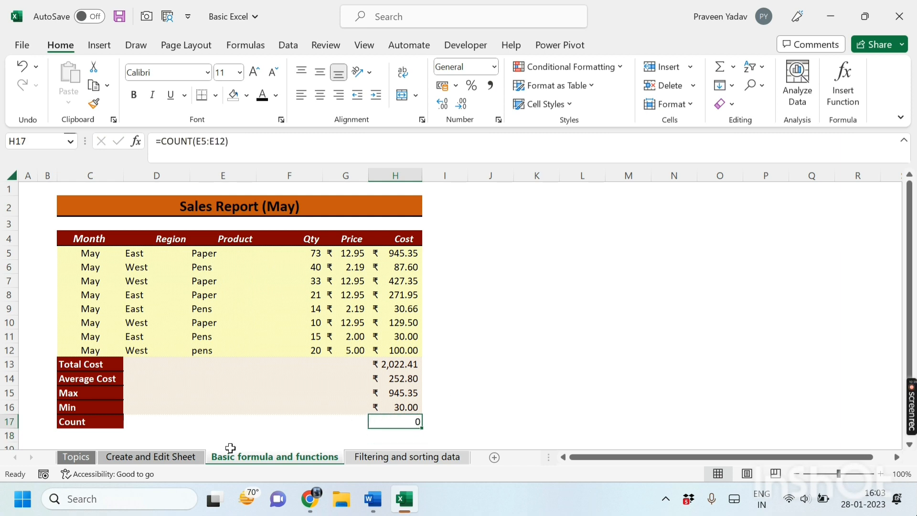
Step: Enter the formula =COUNTA(D5:D12) in cell C18 to count the Region entries and check the finished cell
{"action": "left_click", "coordinate": [83, 433]}
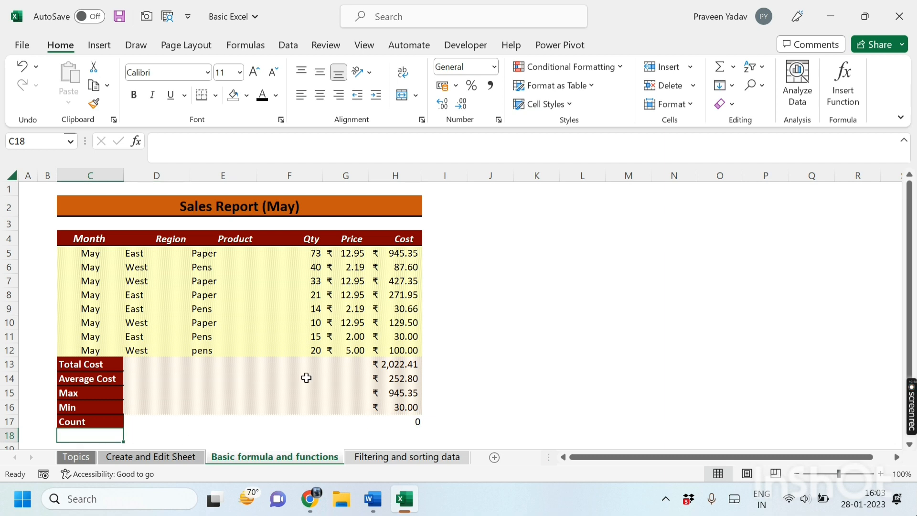
{"action": "scroll", "coordinate": [313, 341], "scroll_direction": "down", "scroll_amount": 3}
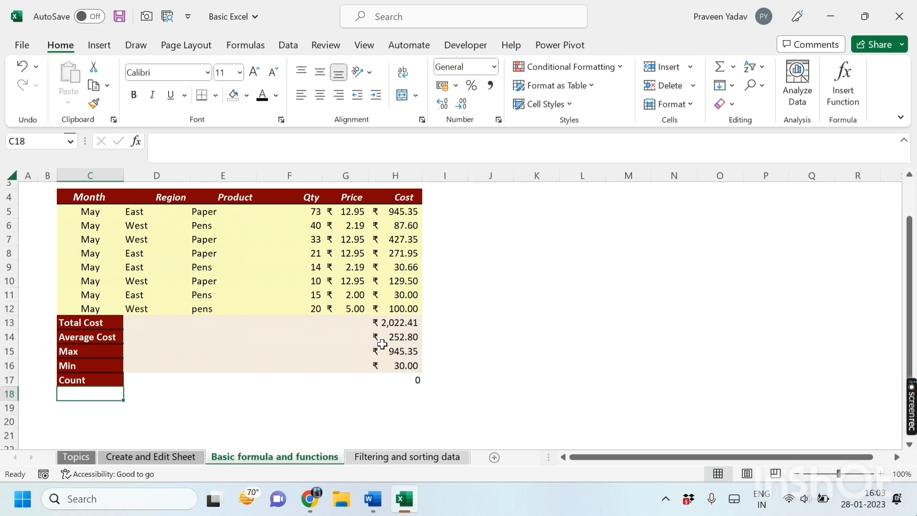
{"action": "type", "text": "=cou"}
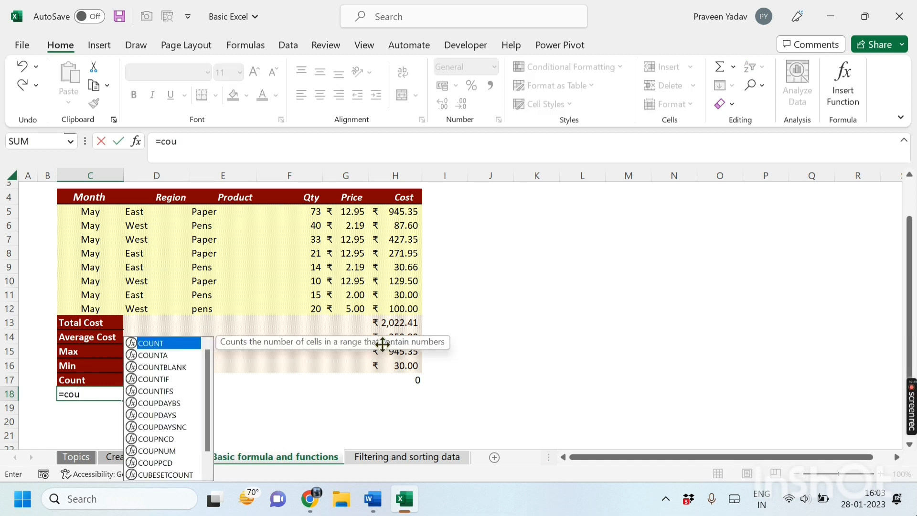
{"action": "key", "text": "Down"}
{"action": "key", "text": "Tab"}
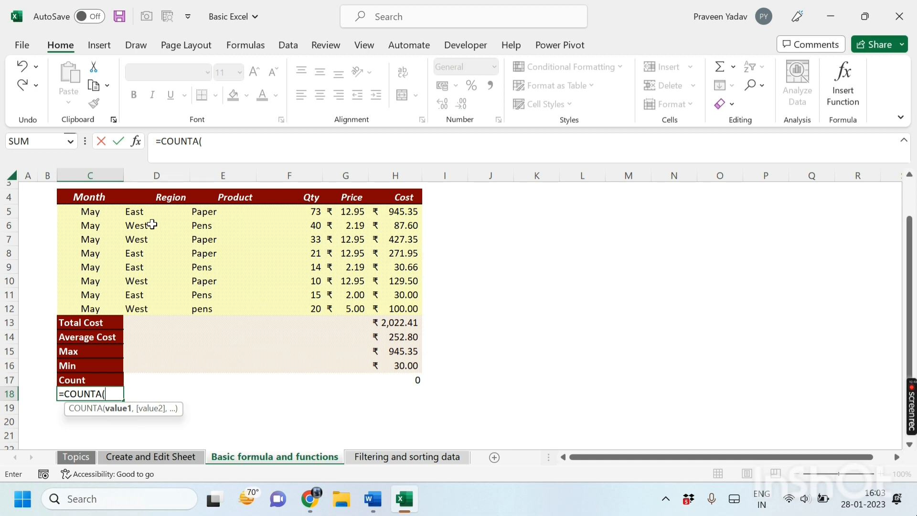
{"action": "left_click_drag", "start_coordinate": [136, 212], "coordinate": [131, 306]}
{"action": "type", "text": ")"}
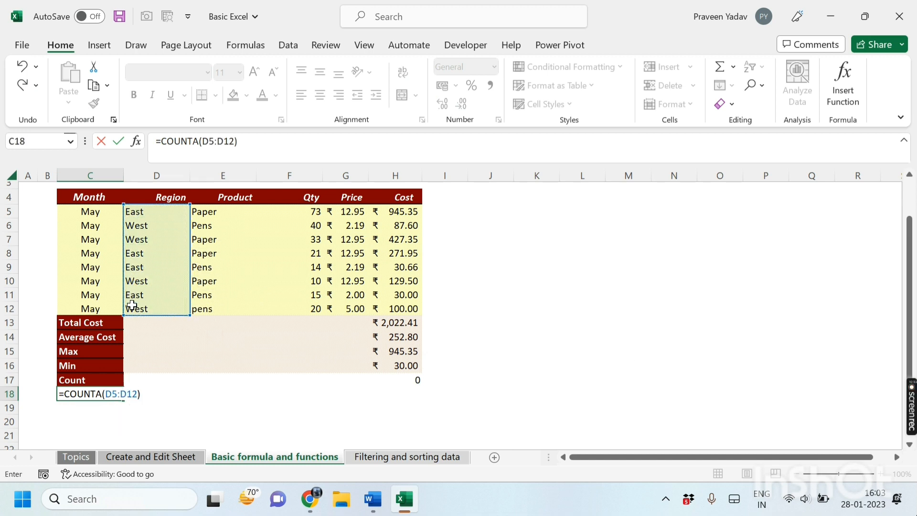
{"action": "key", "text": "Return"}
{"action": "left_click", "coordinate": [72, 395]}
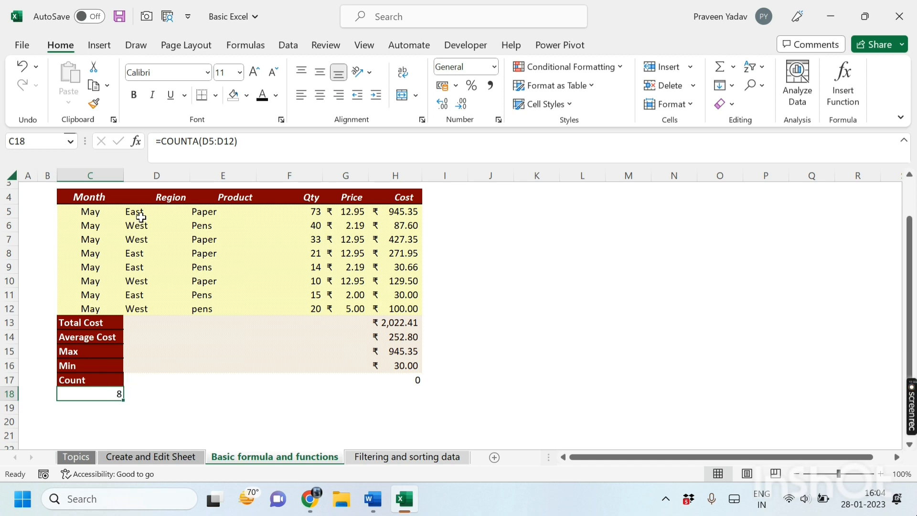
{"action": "left_click", "coordinate": [141, 214]}
{"action": "left_click", "coordinate": [89, 393]}
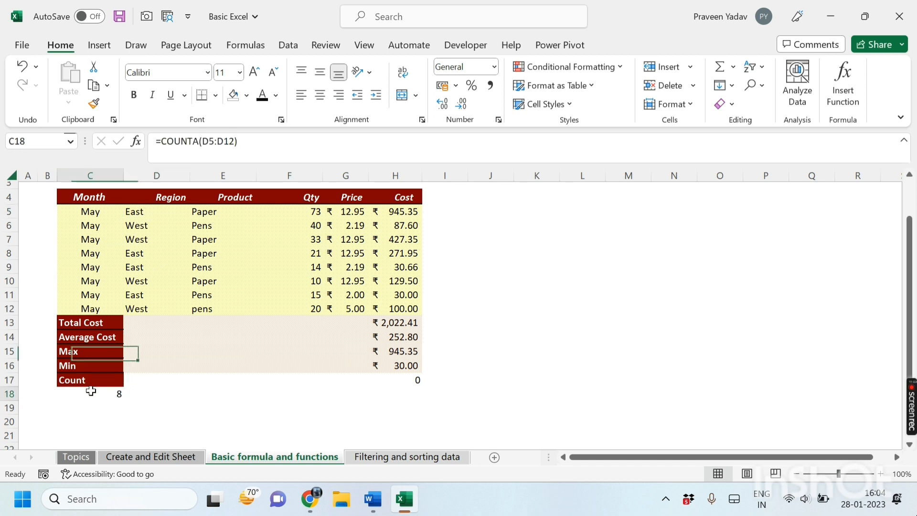
Step: Extend the formula in C18 with the Qty range as a second argument, =COUNTA(D5:D12,F5:F12)
{"action": "left_click", "coordinate": [242, 142]}
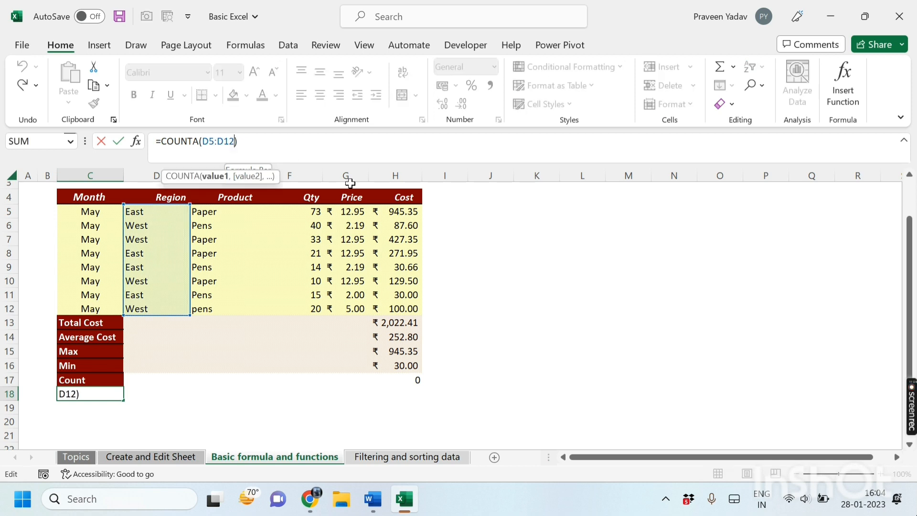
{"action": "type", "text": ","}
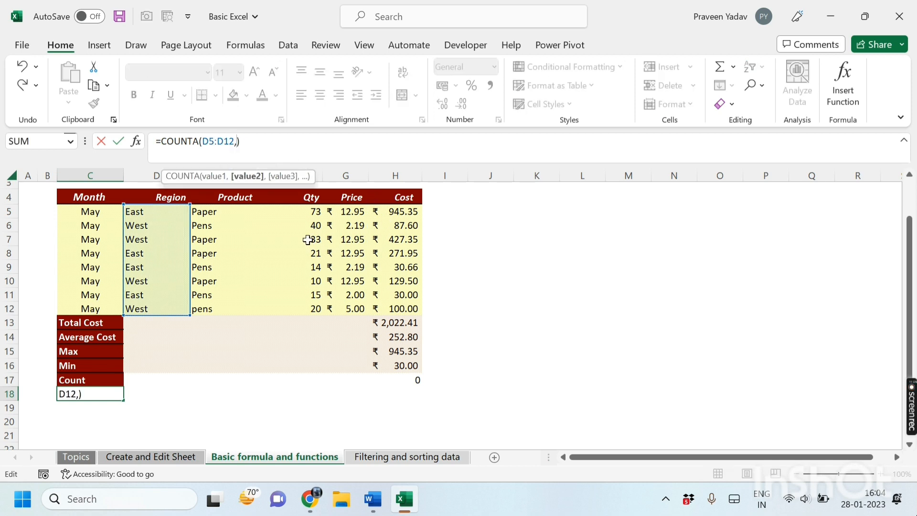
{"action": "left_click_drag", "start_coordinate": [315, 211], "coordinate": [313, 308]}
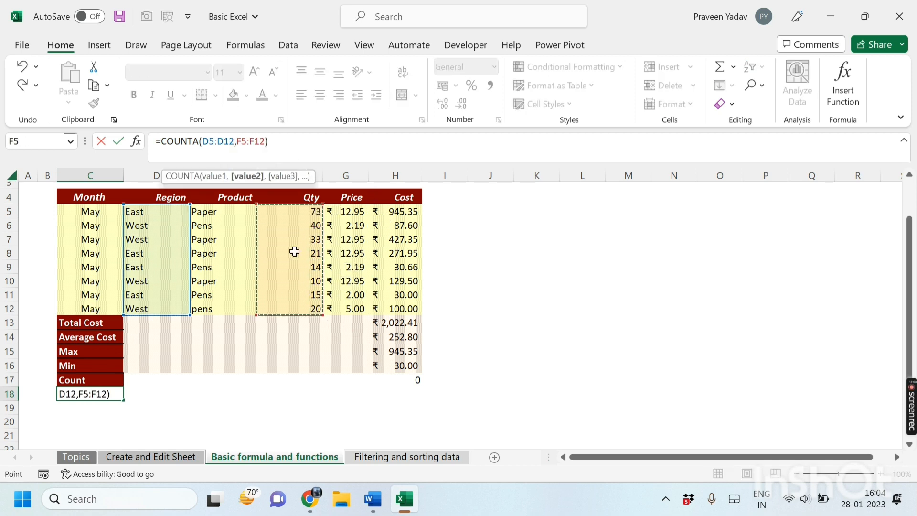
{"action": "left_click", "coordinate": [285, 150]}
{"action": "key", "text": "Return"}
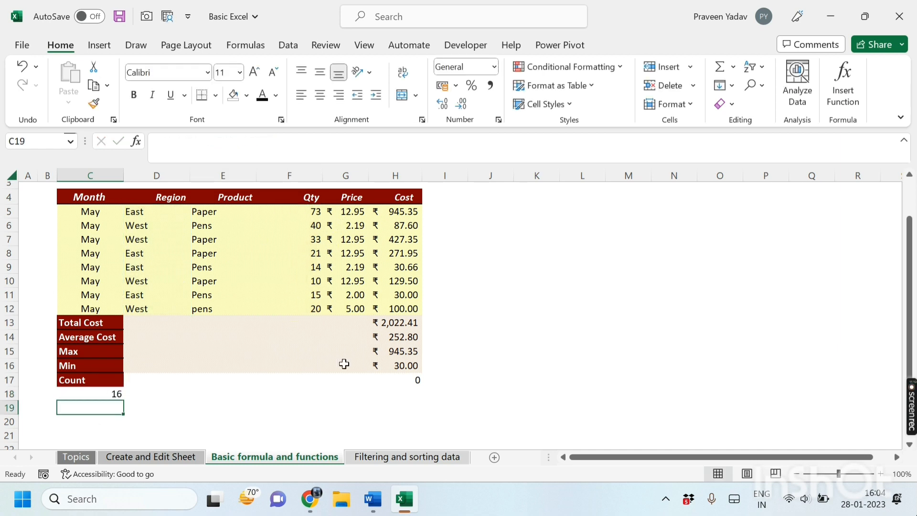
Step: Clear the COUNTA formula from cell C18 and enter the row label Counta there instead
{"action": "left_click", "coordinate": [446, 420]}
{"action": "left_click", "coordinate": [88, 404]}
{"action": "left_click", "coordinate": [120, 393]}
{"action": "key", "text": "Delete"}
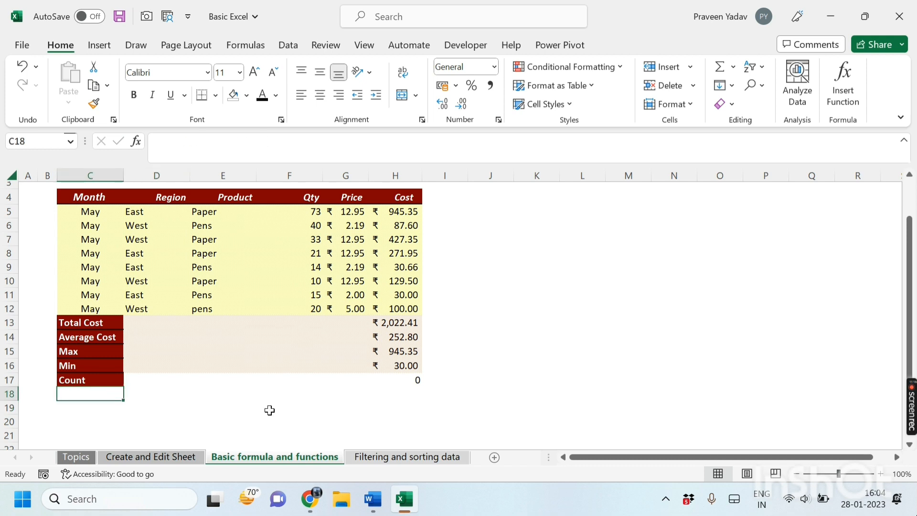
{"action": "type", "text": "Counta"}
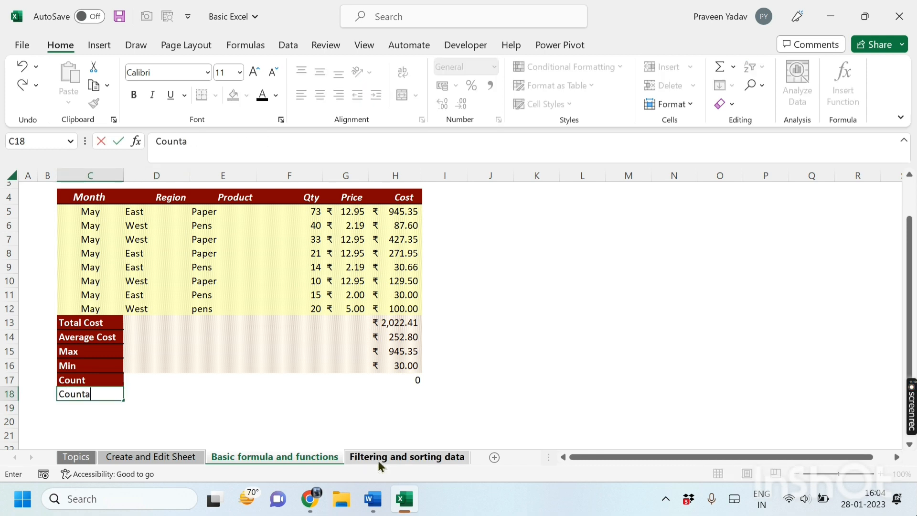
{"action": "key", "text": "Return"}
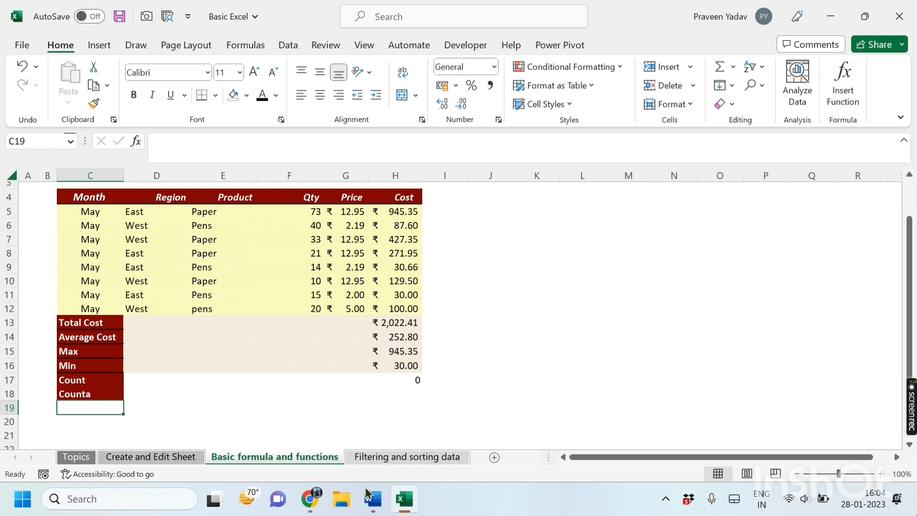
{"action": "left_click", "coordinate": [103, 429]}
{"action": "left_click", "coordinate": [77, 409]}
{"action": "left_click", "coordinate": [296, 432]}
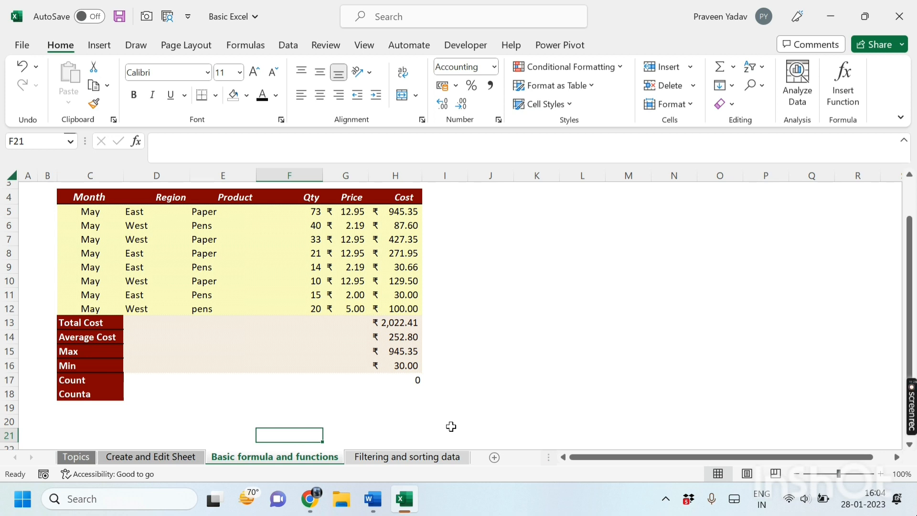
Step: Delete the count formula from cell H17
{"action": "left_click", "coordinate": [384, 379]}
{"action": "key", "text": "Delete"}
{"action": "left_click", "coordinate": [608, 322]}
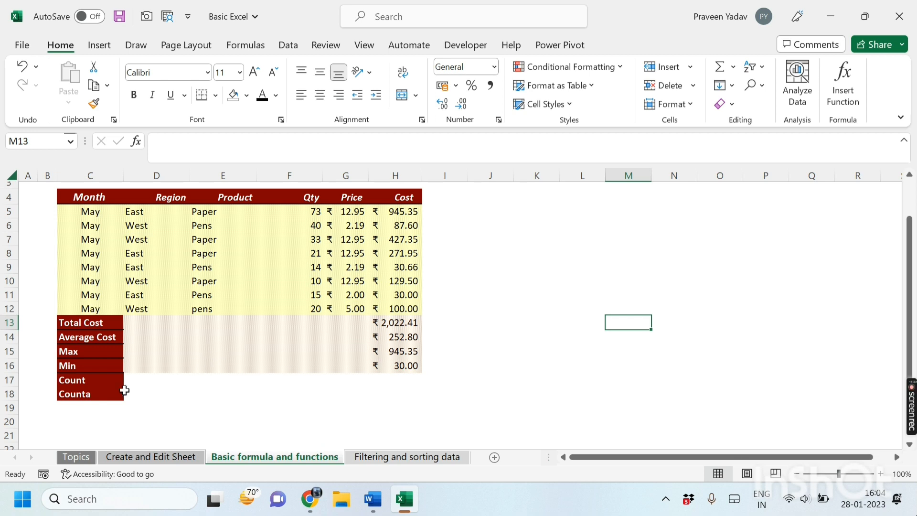
Step: Delete the Counta label in cell C18 and clear the cell's remaining fill and formatting
{"action": "left_click", "coordinate": [87, 392]}
{"action": "key", "text": "Delete"}
{"action": "left_click", "coordinate": [487, 408]}
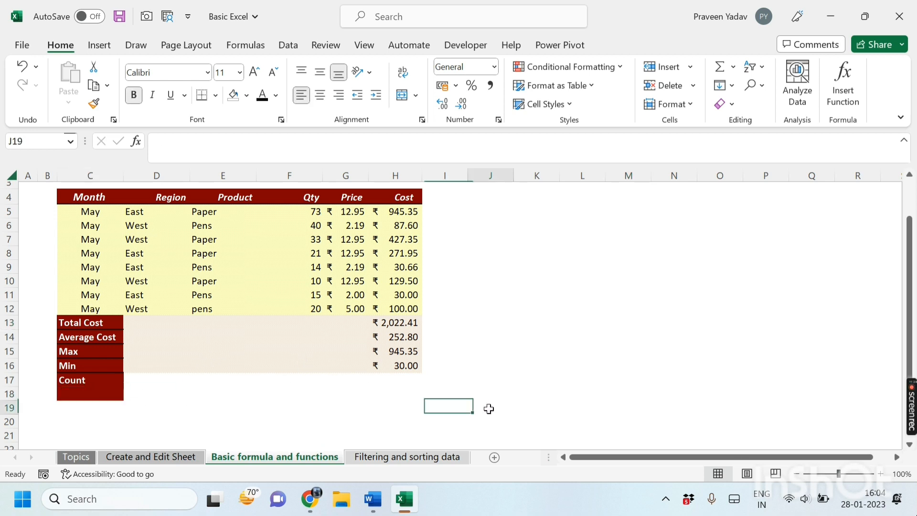
{"action": "left_click", "coordinate": [113, 391]}
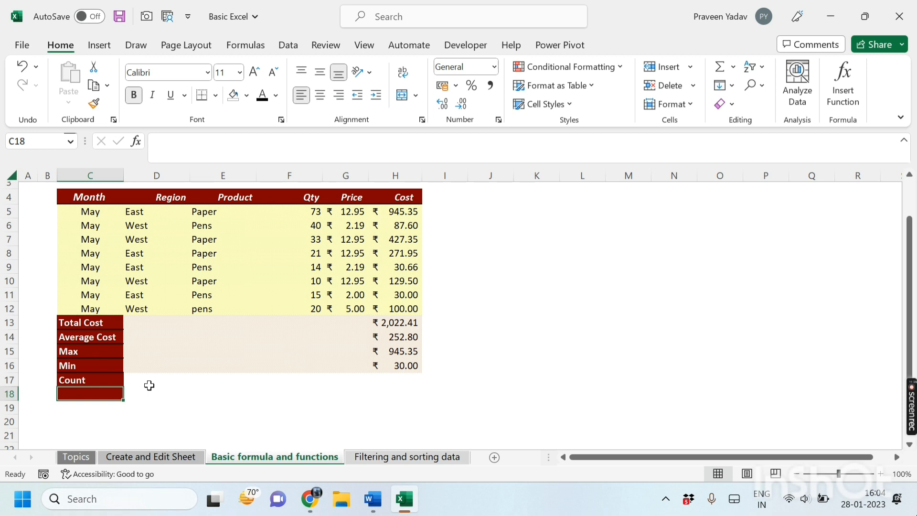
{"action": "key", "text": "alt"}
{"action": "key", "text": "h"}
{"action": "key", "text": "e"}
{"action": "key", "text": "a"}
{"action": "left_click", "coordinate": [246, 410]}
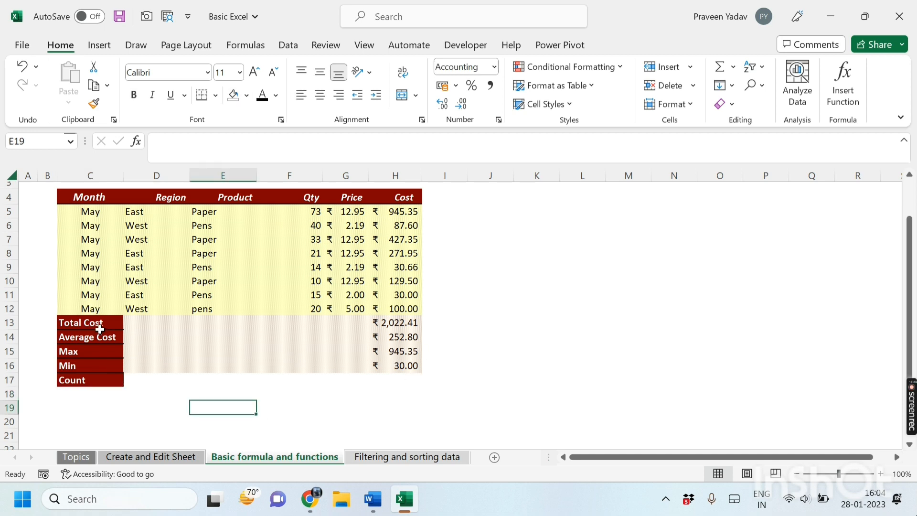
{"action": "left_click_drag", "start_coordinate": [99, 329], "coordinate": [83, 379]}
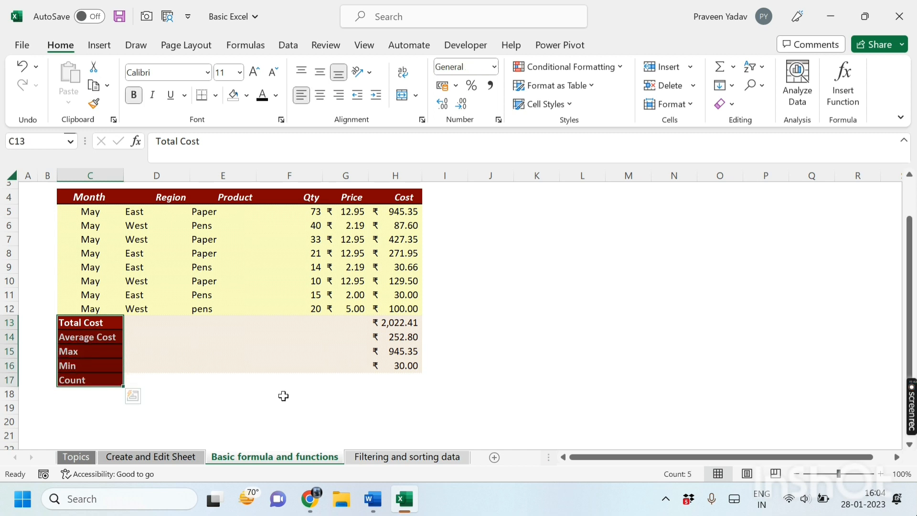
{"action": "left_click", "coordinate": [287, 394]}
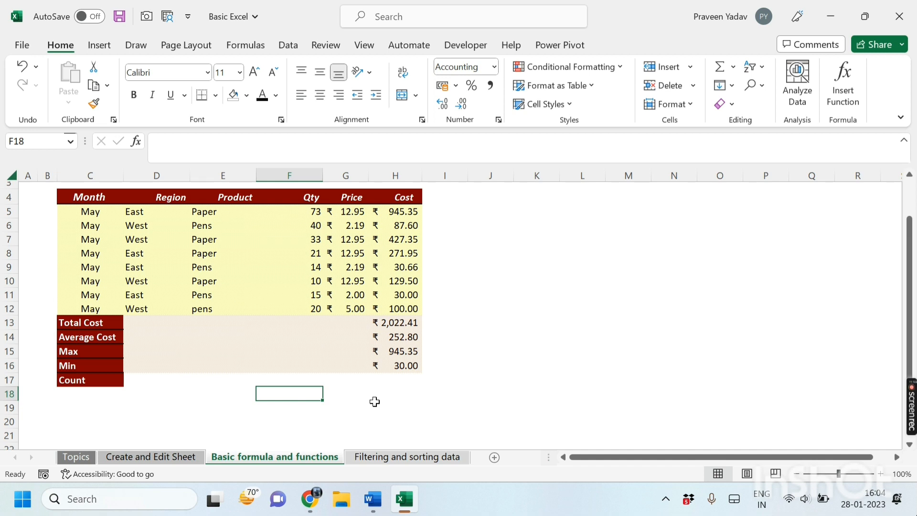
{"action": "scroll", "coordinate": [561, 299], "scroll_direction": "up", "scroll_amount": 1}
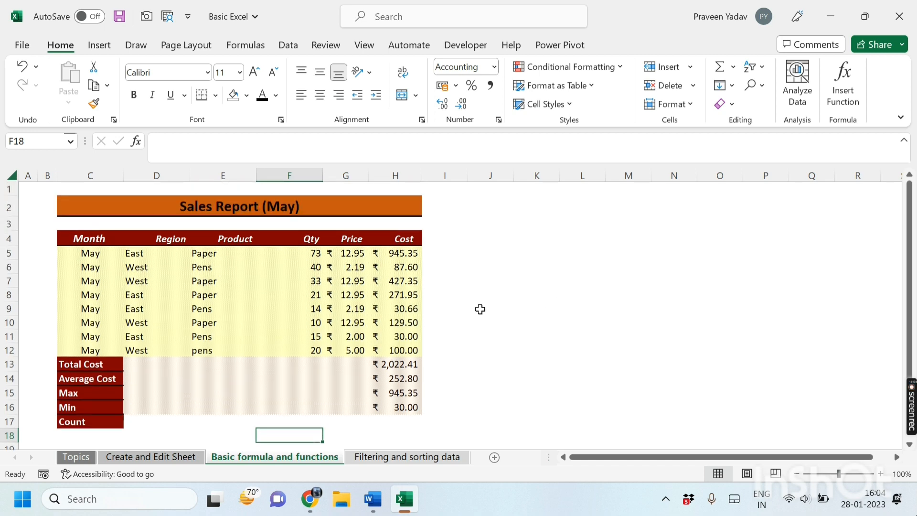
{"action": "left_click", "coordinate": [250, 311]}
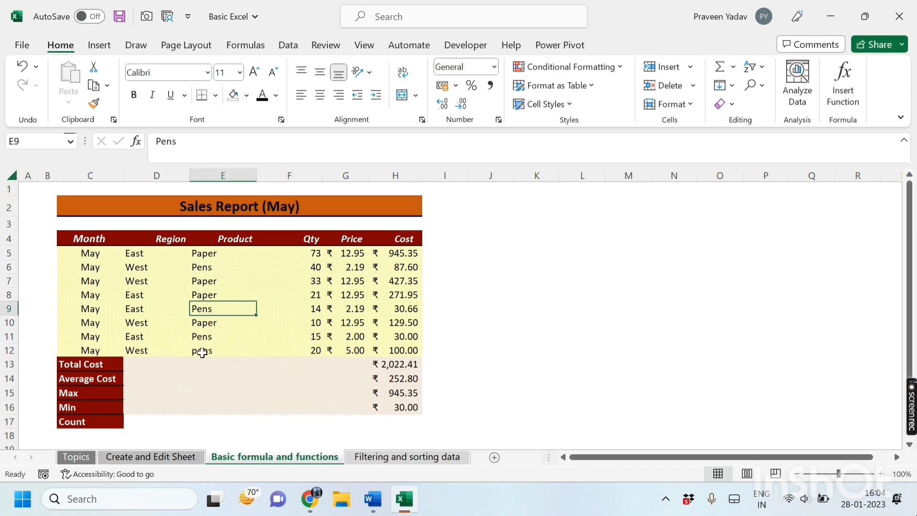
{"action": "left_click", "coordinate": [137, 389]}
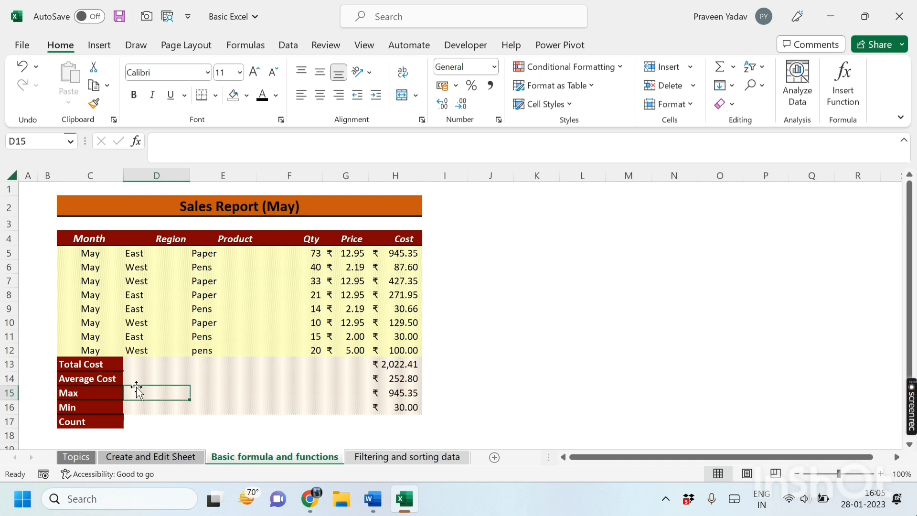
{"action": "left_click", "coordinate": [182, 421]}
{"action": "left_click", "coordinate": [72, 440]}
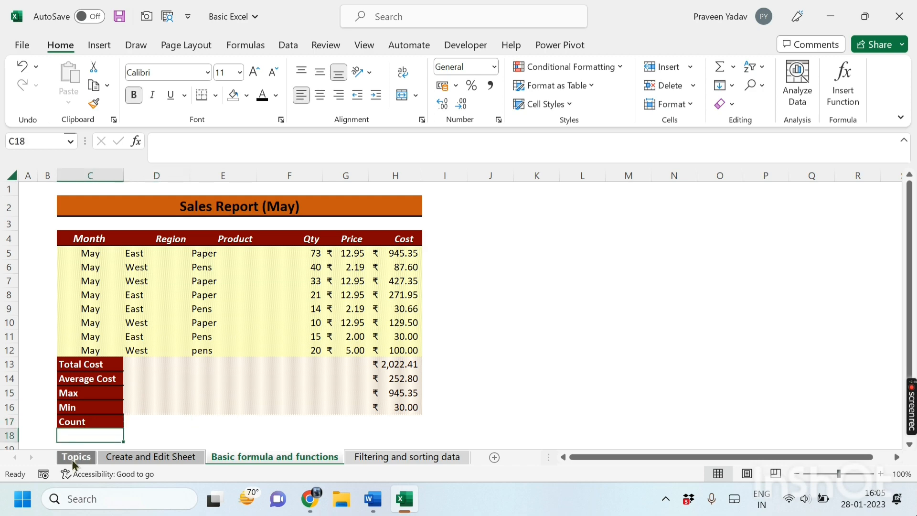
Step: Go to the Topics sheet and follow its link How to use filters and sorting to organize data
{"action": "left_click", "coordinate": [73, 460]}
{"action": "left_click", "coordinate": [181, 358]}
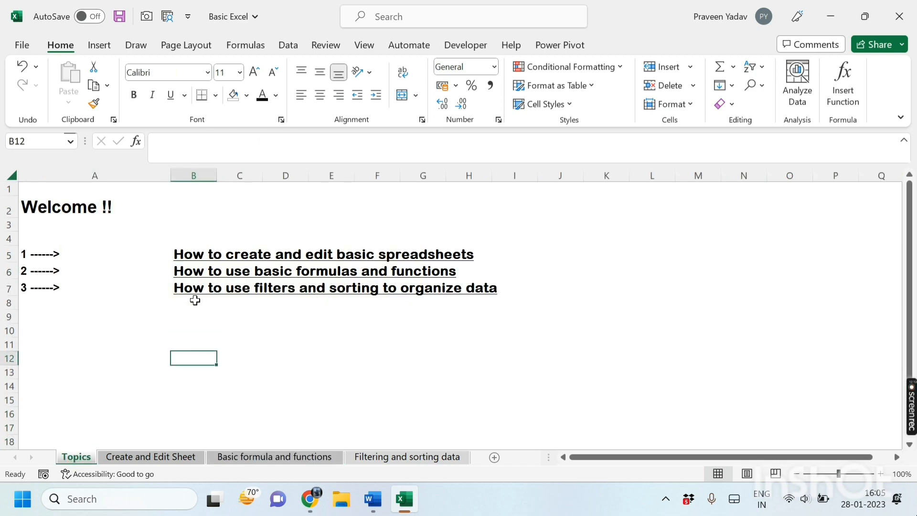
{"action": "left_click", "coordinate": [204, 286]}
{"action": "left_click", "coordinate": [312, 381]}
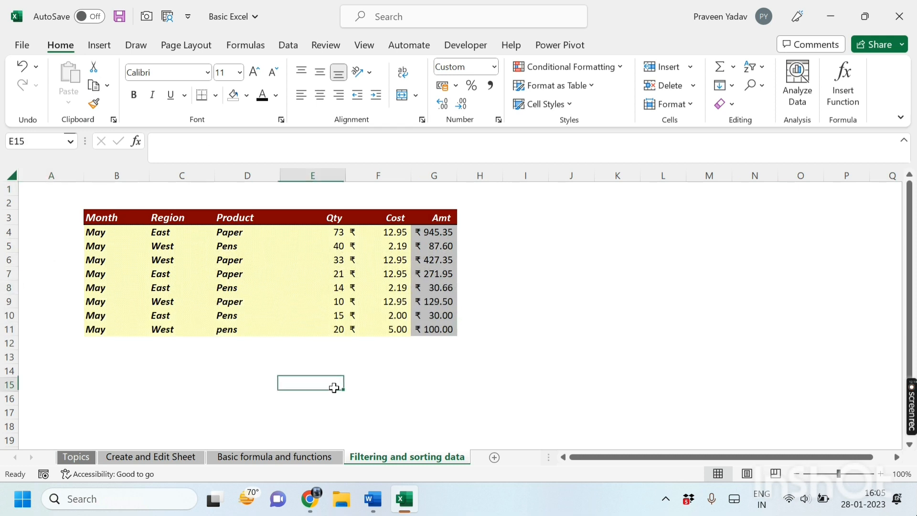
{"action": "left_click", "coordinate": [93, 365]}
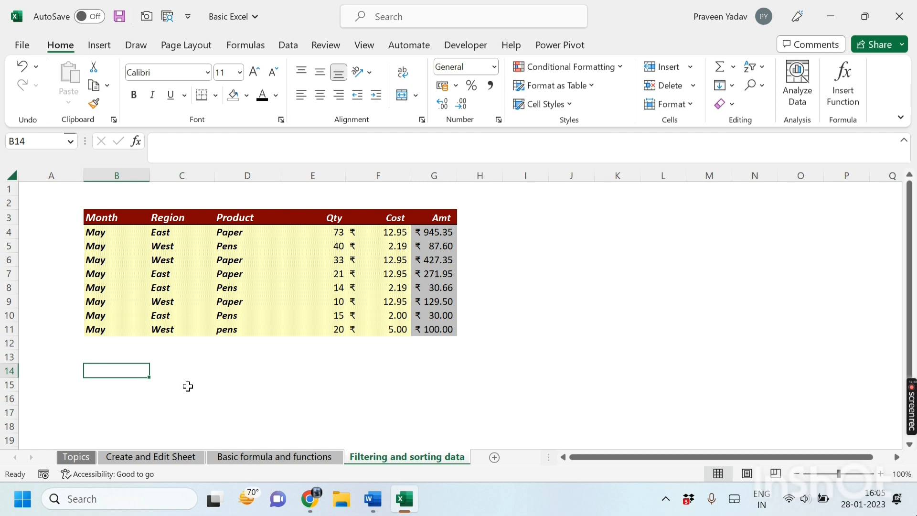
{"action": "left_click", "coordinate": [188, 386]}
Step: Turn on filtering for the header row B3:G3, from Month to Amt
{"action": "left_click_drag", "start_coordinate": [96, 217], "coordinate": [443, 218]}
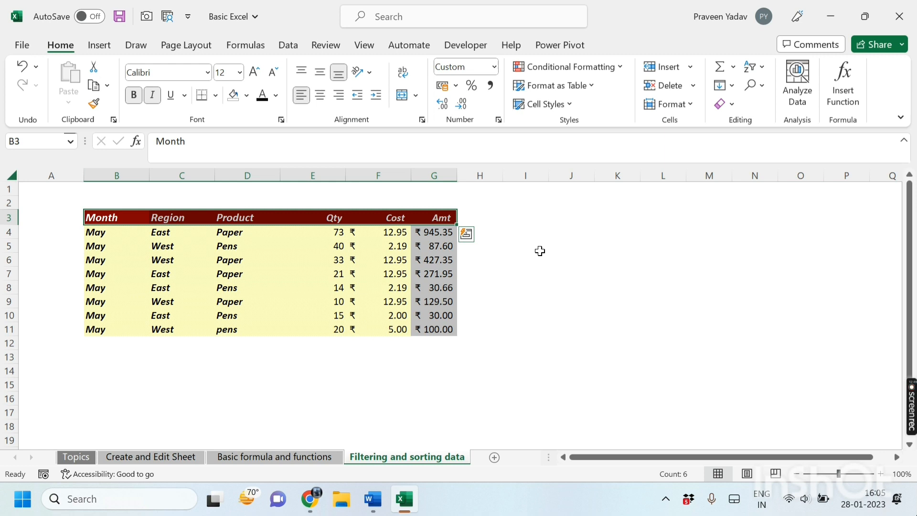
{"action": "left_click", "coordinate": [287, 44]}
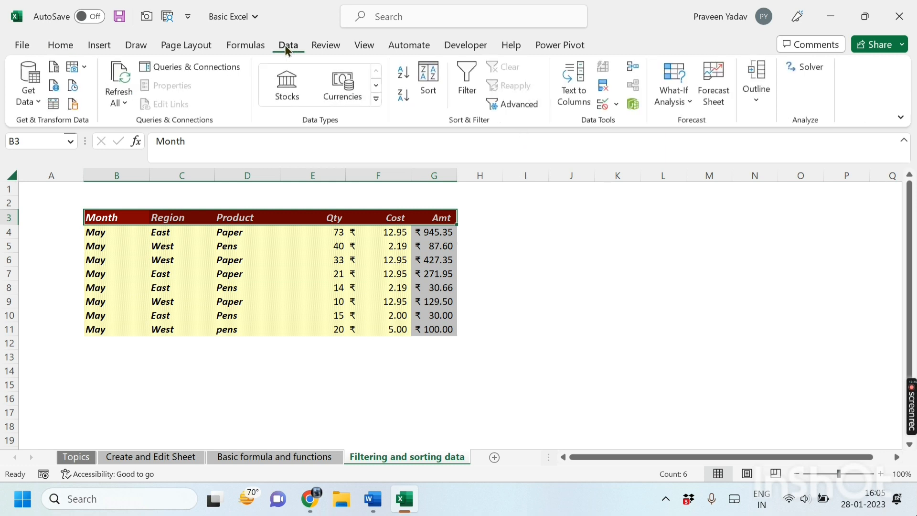
{"action": "left_click", "coordinate": [471, 90]}
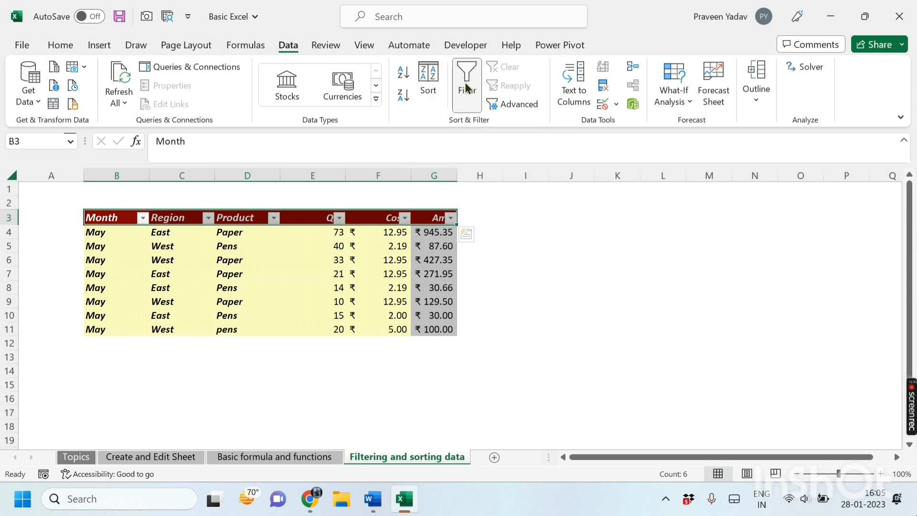
{"action": "left_click", "coordinate": [525, 263]}
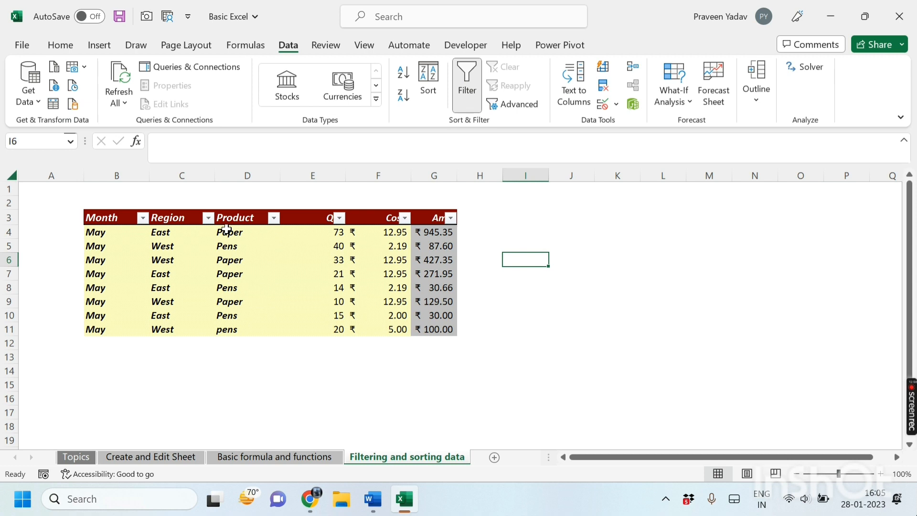
{"action": "left_click", "coordinate": [193, 401]}
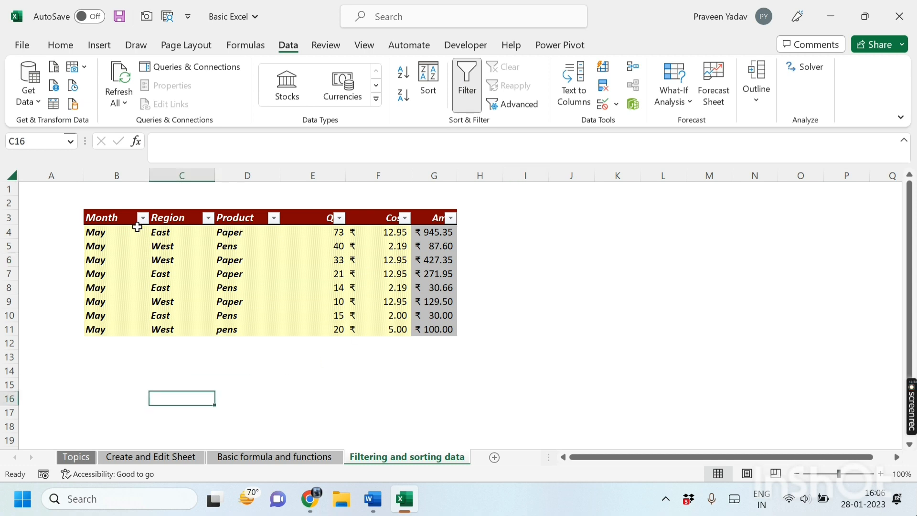
Step: Examine the sort and filter options of the Month column and close them without applying a filter
{"action": "left_click", "coordinate": [143, 218]}
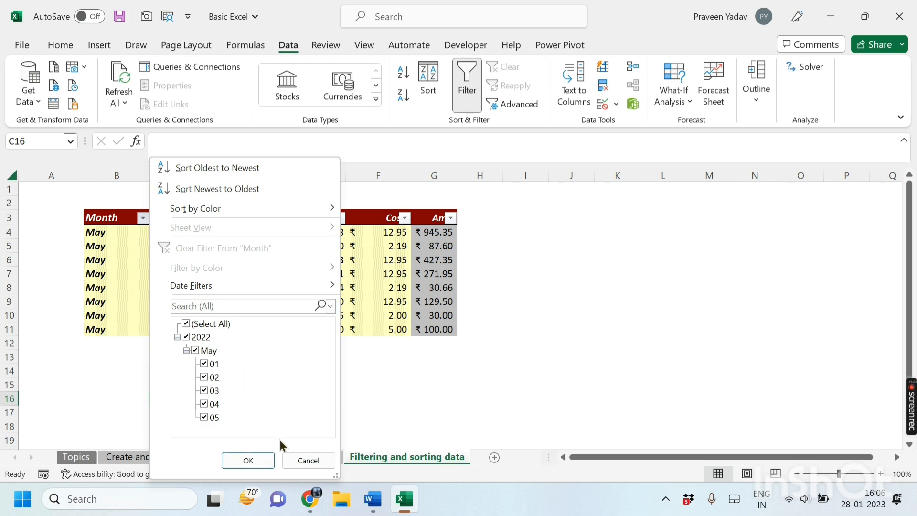
{"action": "left_click", "coordinate": [299, 458]}
{"action": "left_click", "coordinate": [119, 371]}
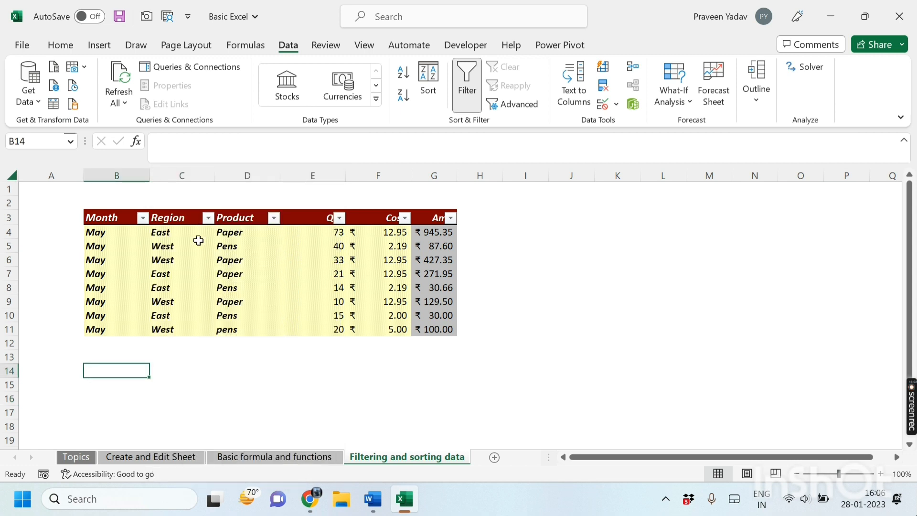
Step: Filter the Region column to show only the West rows
{"action": "left_click", "coordinate": [208, 218]}
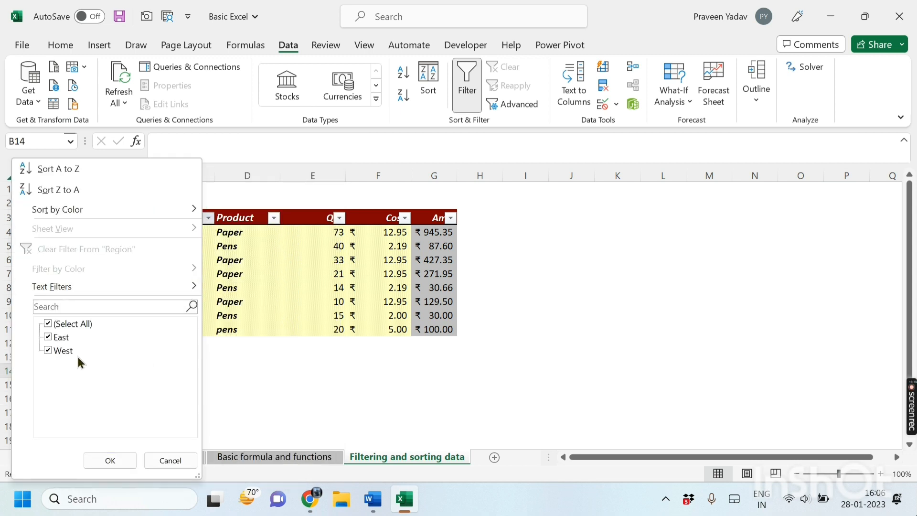
{"action": "left_click", "coordinate": [50, 323]}
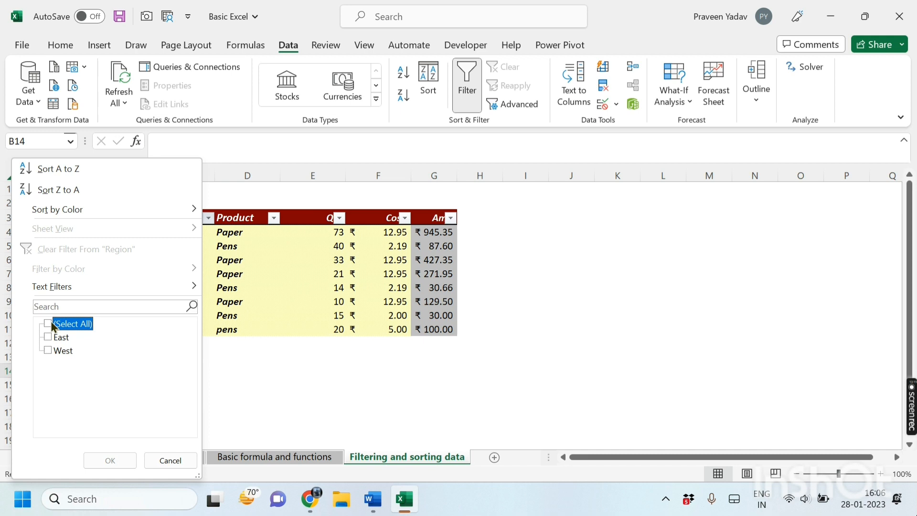
{"action": "left_click", "coordinate": [48, 349]}
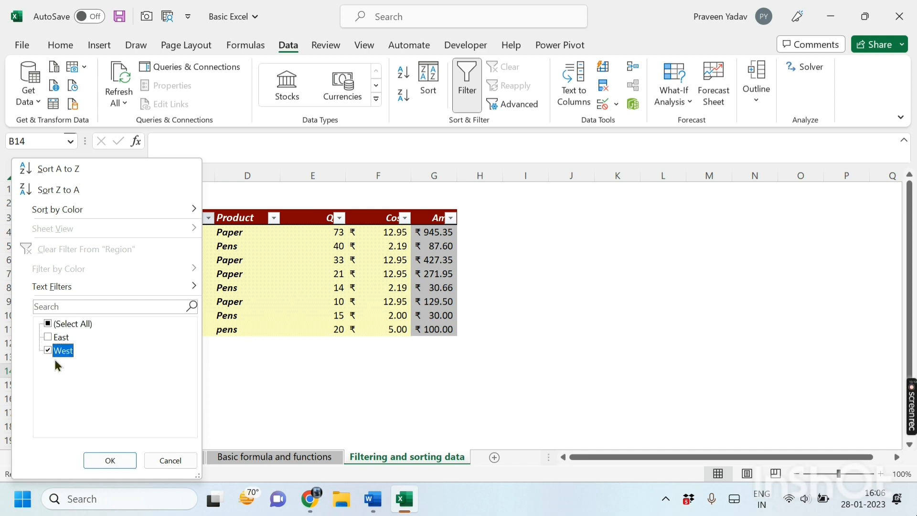
{"action": "left_click", "coordinate": [109, 459]}
{"action": "left_click", "coordinate": [247, 343]}
Step: Switch the Region filter to show only the East rows, and clear the filter from Region
{"action": "left_click", "coordinate": [210, 220]}
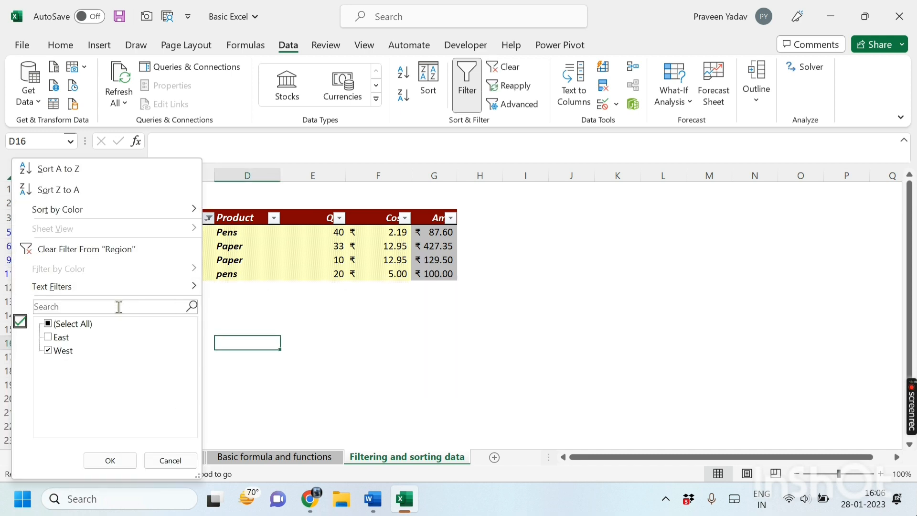
{"action": "left_click", "coordinate": [50, 337]}
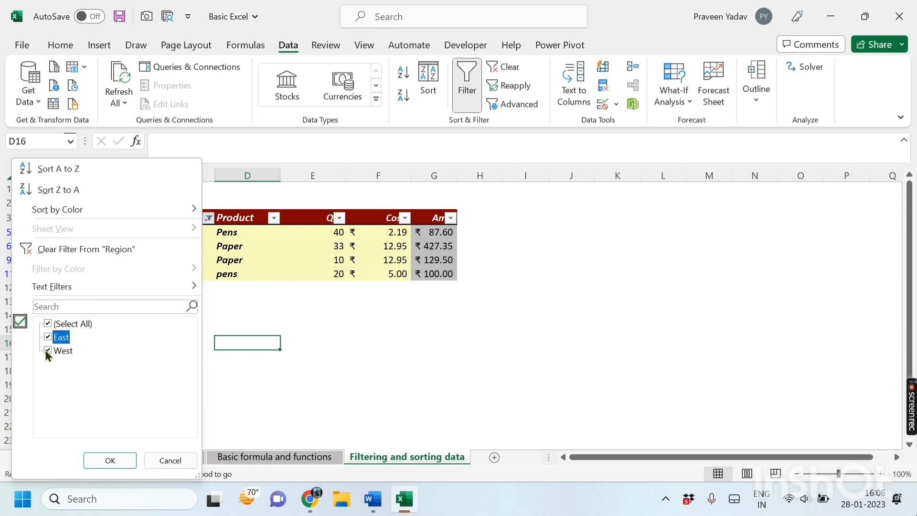
{"action": "left_click", "coordinate": [104, 457]}
{"action": "left_click", "coordinate": [218, 318]}
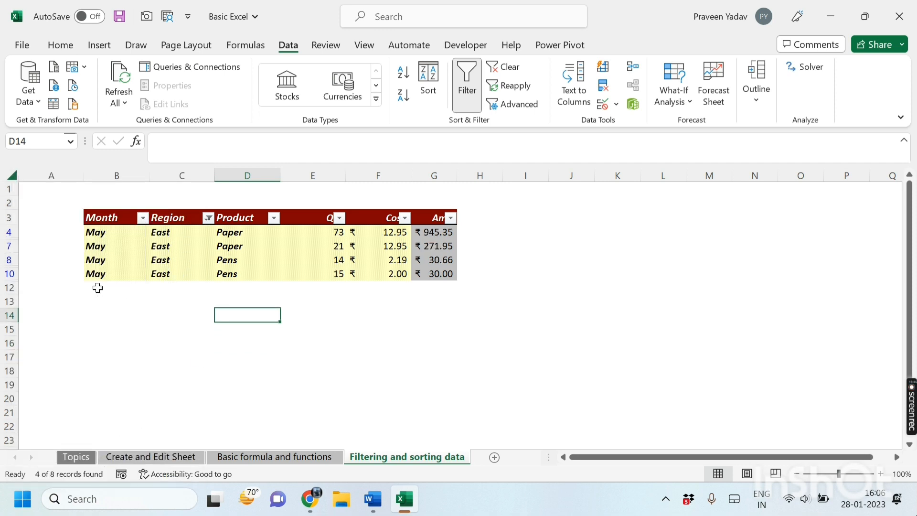
{"action": "left_click", "coordinate": [208, 218]}
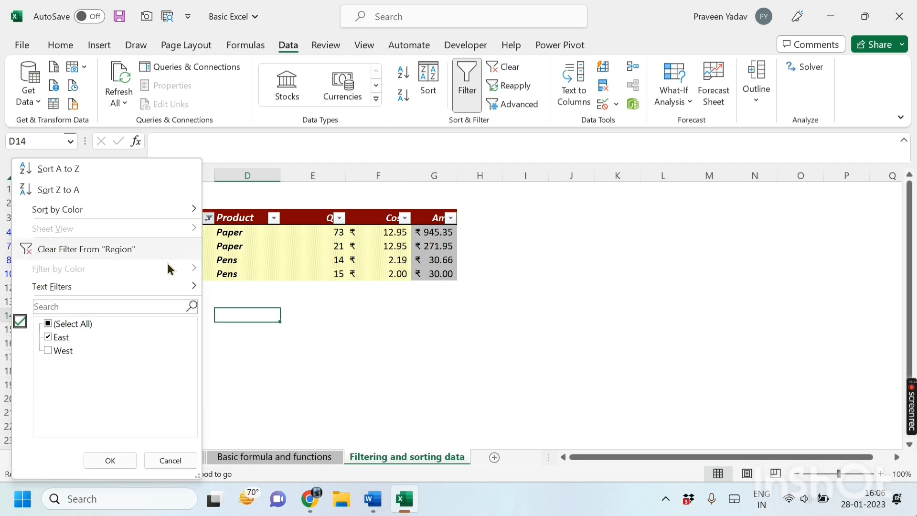
{"action": "left_click", "coordinate": [129, 249]}
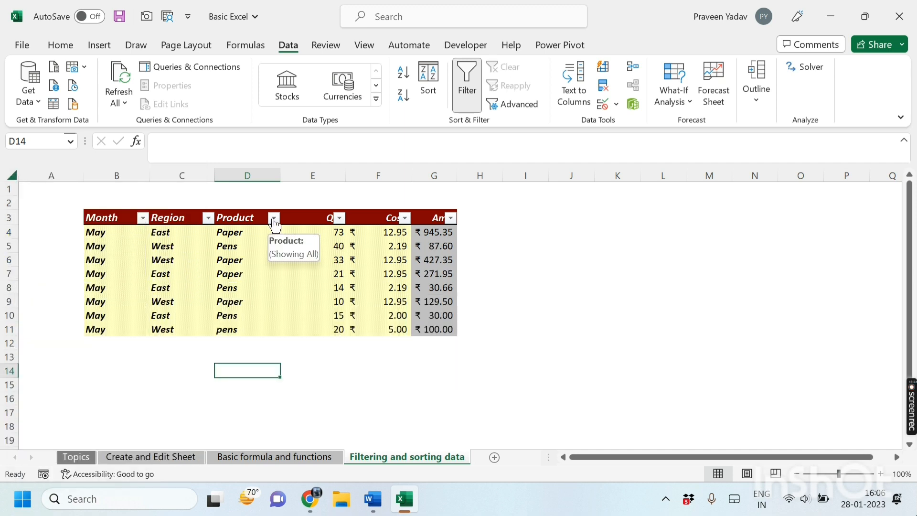
Step: Filter the Product column to show only the Pens rows
{"action": "left_click", "coordinate": [274, 218]}
{"action": "left_click", "coordinate": [116, 323]}
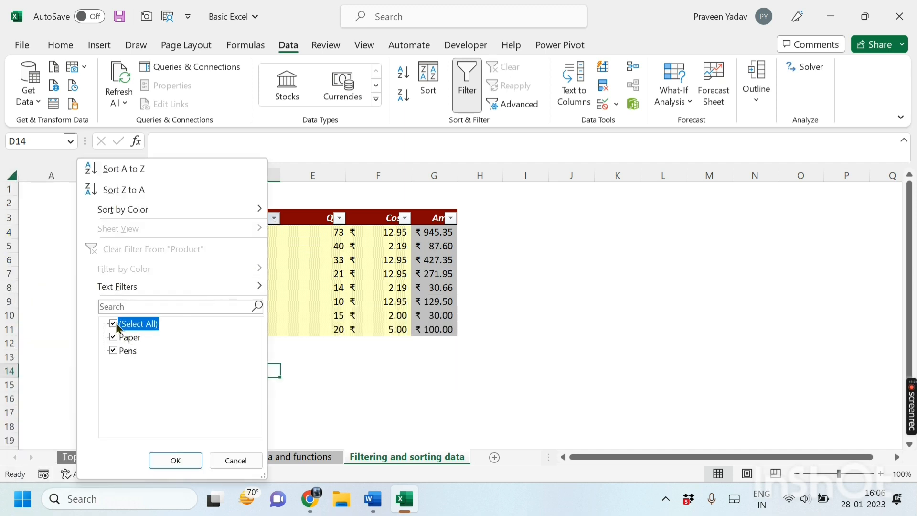
{"action": "left_click", "coordinate": [113, 350]}
{"action": "left_click", "coordinate": [173, 462]}
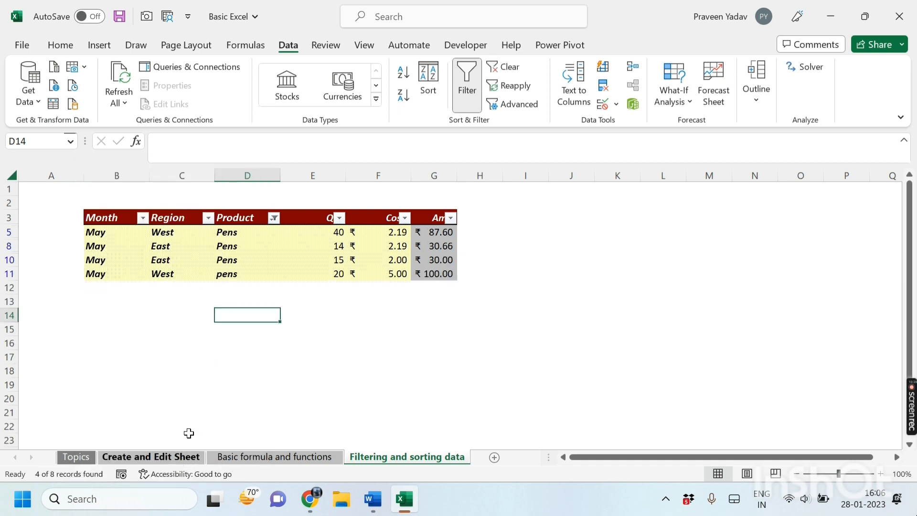
{"action": "left_click", "coordinate": [359, 304]}
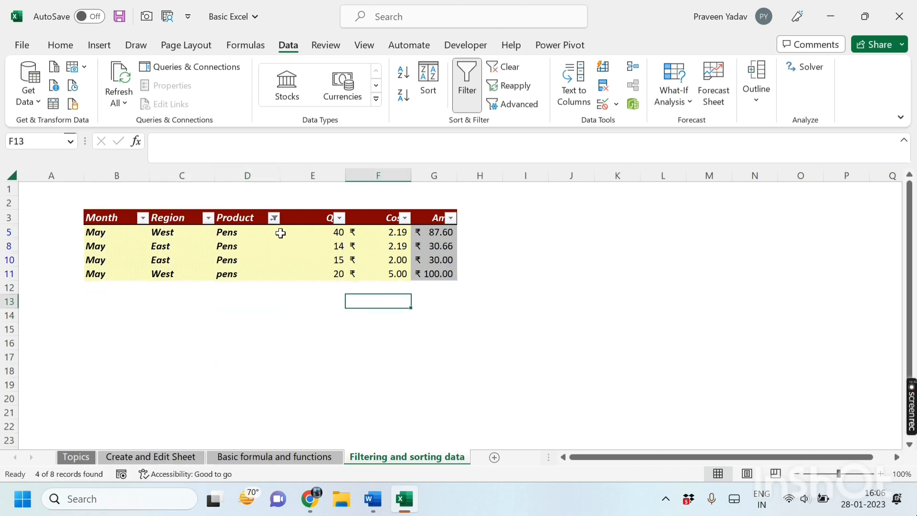
Step: Switch the Product filter to show only the Paper rows
{"action": "left_click", "coordinate": [274, 218]}
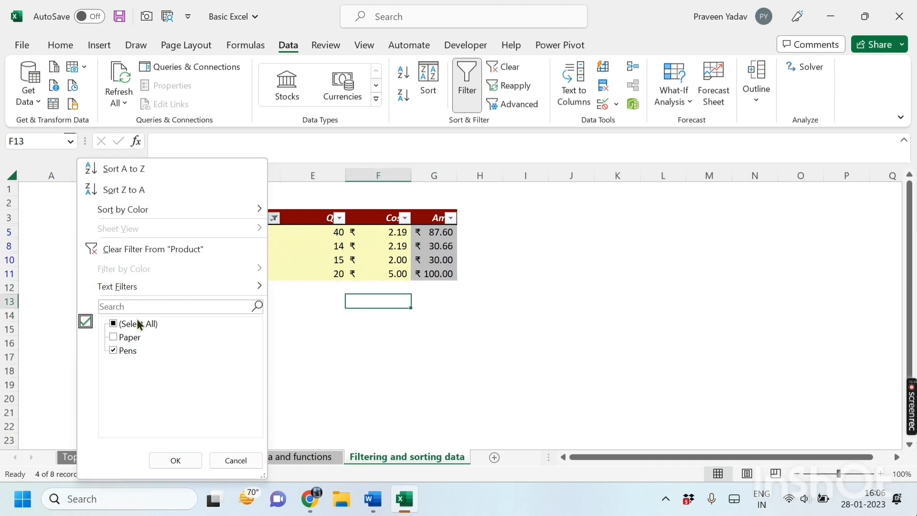
{"action": "left_click", "coordinate": [111, 337]}
{"action": "left_click", "coordinate": [173, 459]}
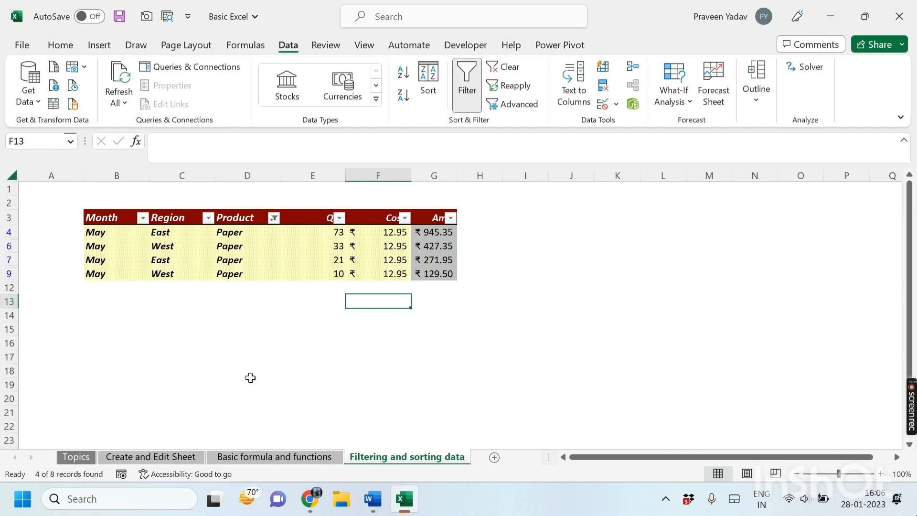
{"action": "left_click", "coordinate": [248, 372]}
Step: Clear the filter from the Product column
{"action": "left_click", "coordinate": [275, 218]}
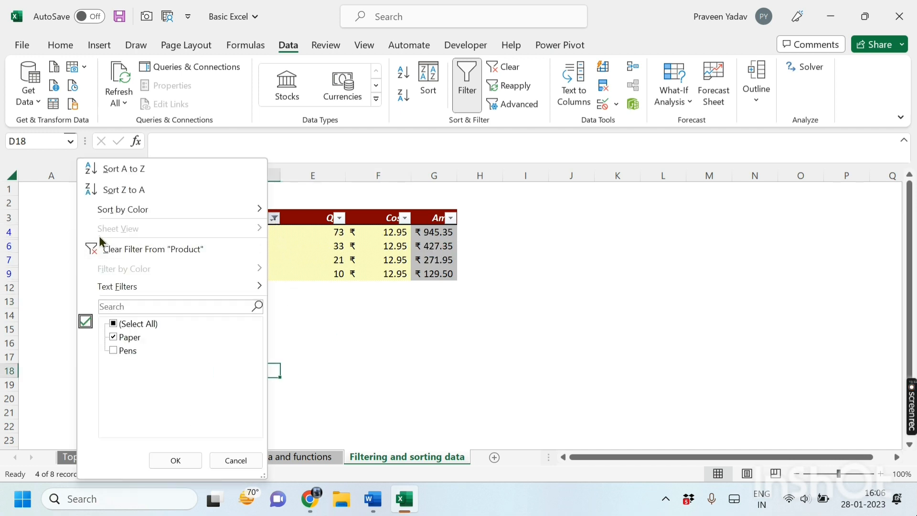
{"action": "left_click", "coordinate": [143, 250]}
{"action": "left_click", "coordinate": [253, 331]}
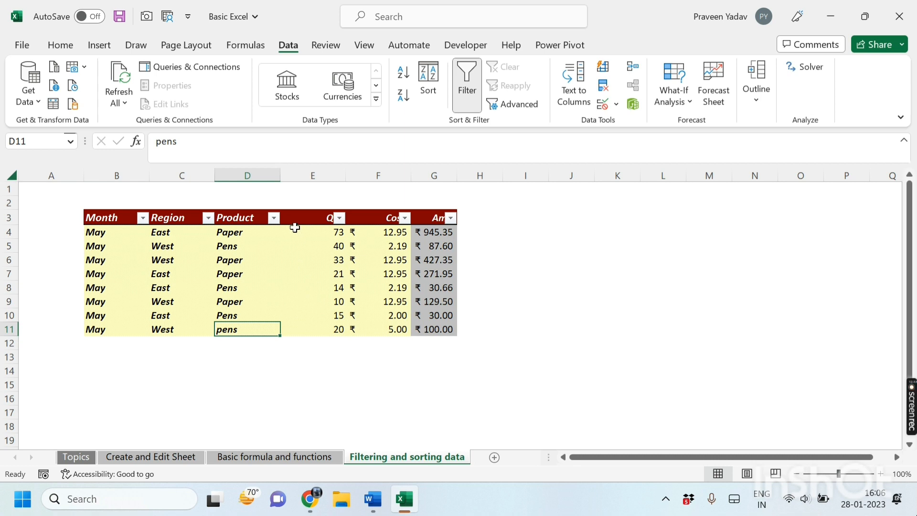
Step: Look through the Qty column's number filter options and filter it to show only quantity 10
{"action": "left_click", "coordinate": [339, 219]}
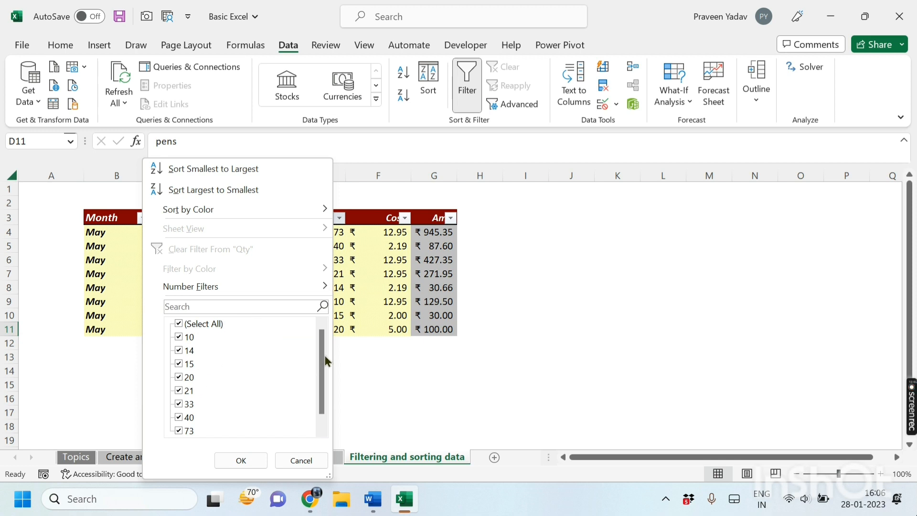
{"action": "scroll", "coordinate": [322, 365], "scroll_direction": "down", "scroll_amount": 1}
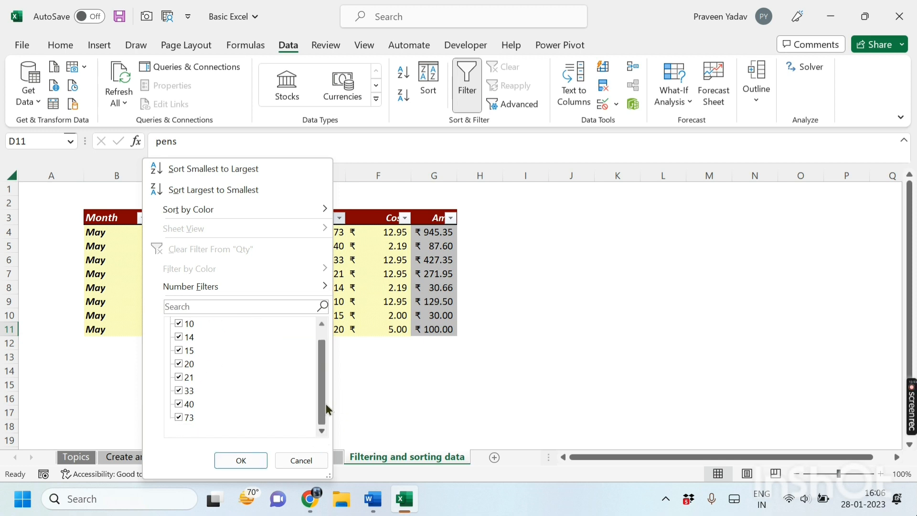
{"action": "scroll", "coordinate": [325, 403], "scroll_direction": "up", "scroll_amount": 1}
{"action": "mouse_move", "coordinate": [321, 286]}
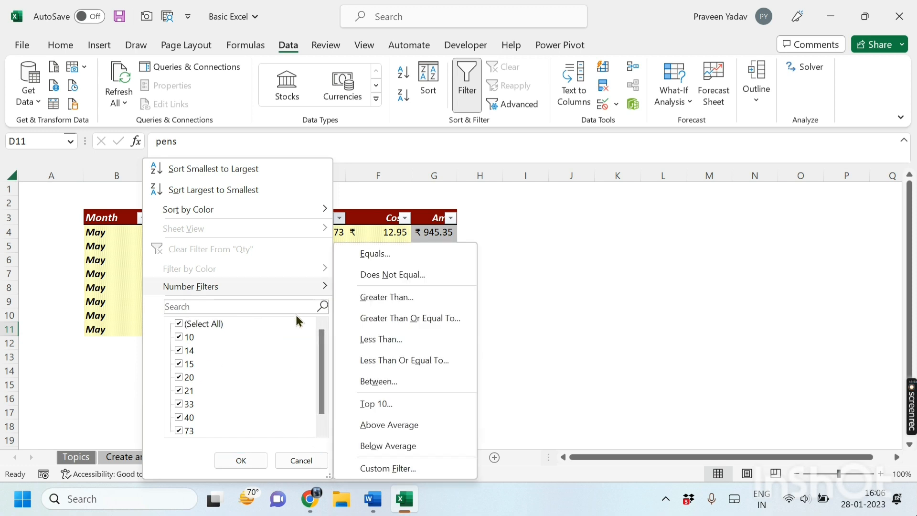
{"action": "left_click", "coordinate": [205, 307]}
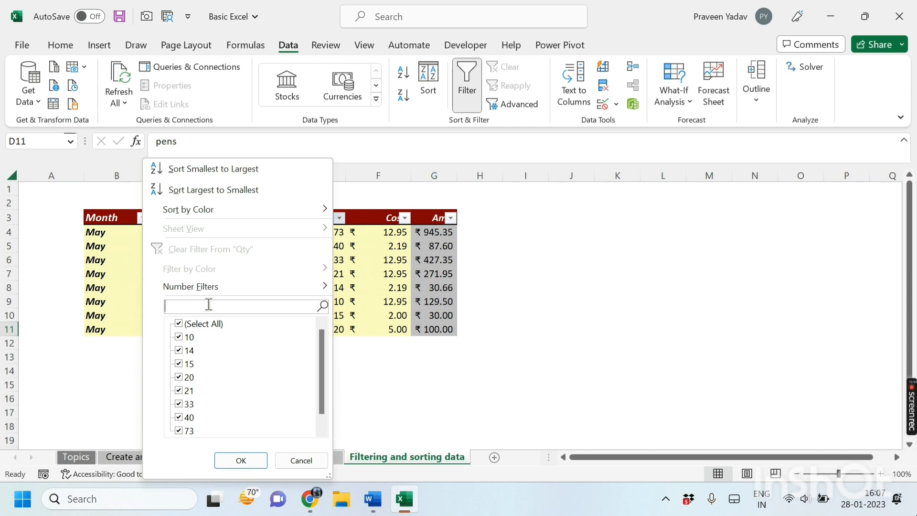
{"action": "left_click", "coordinate": [179, 324]}
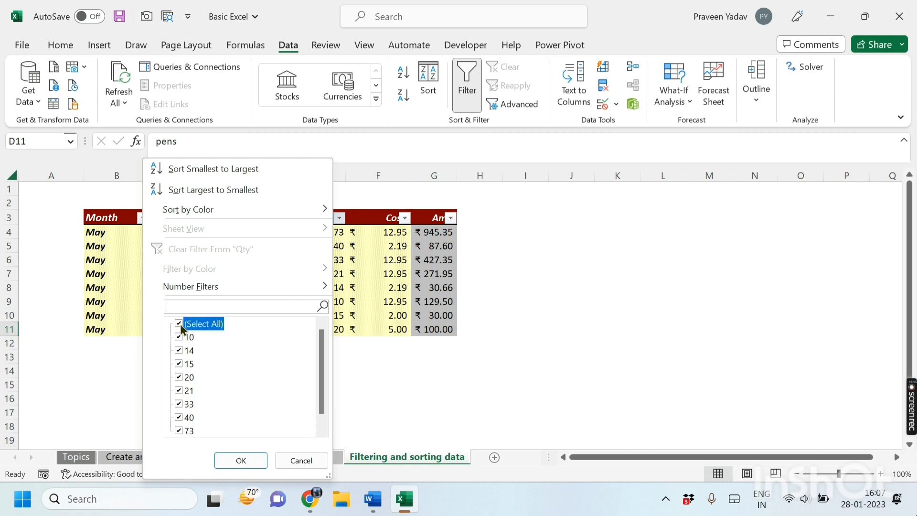
{"action": "left_click", "coordinate": [180, 334]}
{"action": "left_click", "coordinate": [226, 460]}
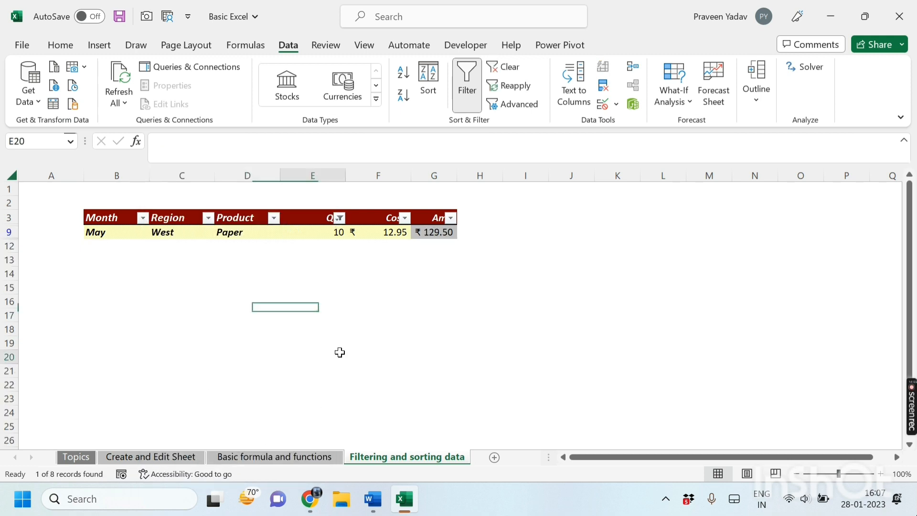
{"action": "left_click", "coordinate": [232, 233]}
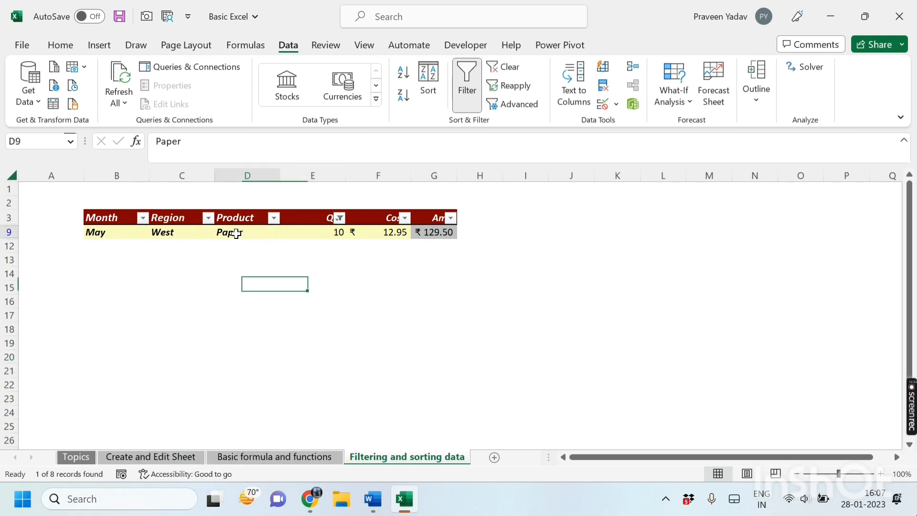
Step: Clear the filter from the Qty column
{"action": "left_click", "coordinate": [339, 218]}
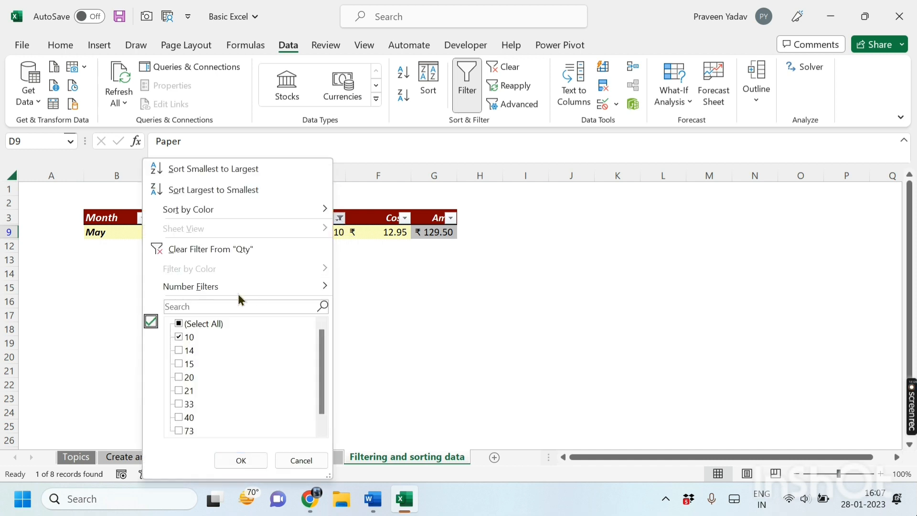
{"action": "left_click", "coordinate": [187, 250]}
{"action": "left_click", "coordinate": [359, 300]}
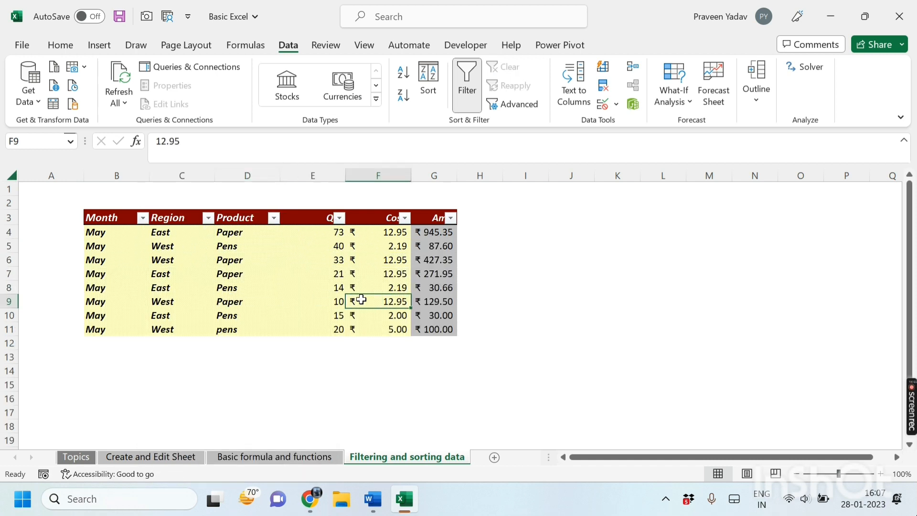
Step: Examine the filter options of the Cost and Amt columns and close them without applying a filter
{"action": "left_click", "coordinate": [405, 218]}
{"action": "left_click", "coordinate": [442, 356]}
{"action": "left_click", "coordinate": [434, 246]}
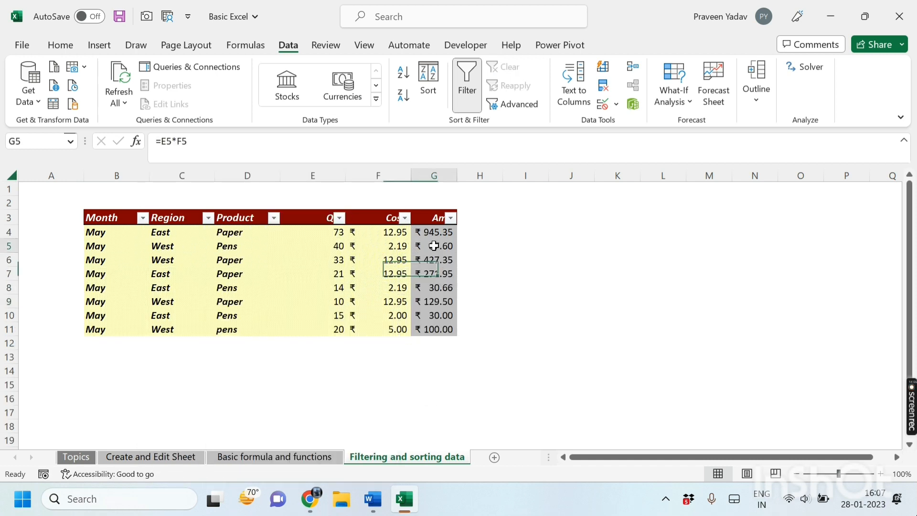
{"action": "left_click", "coordinate": [451, 220]}
{"action": "left_click", "coordinate": [514, 326]}
{"action": "left_click", "coordinate": [354, 365]}
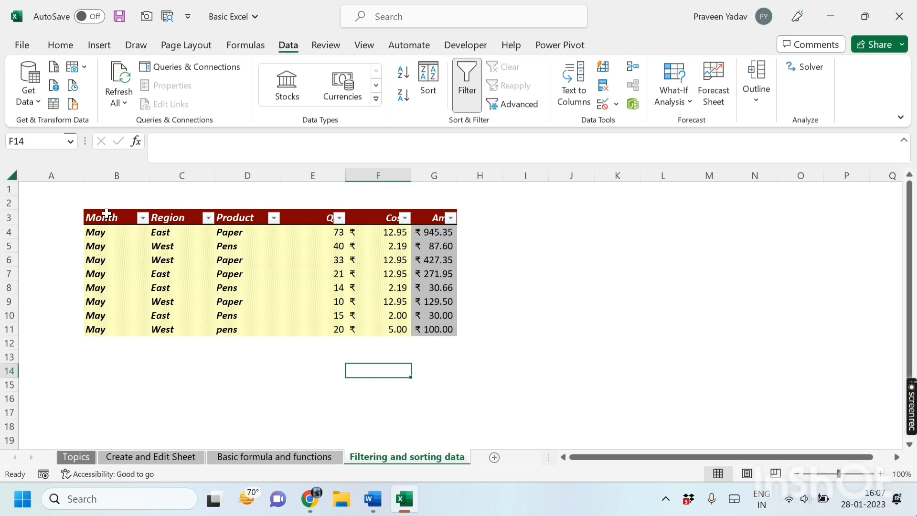
Step: Turn off filtering for the header row of the sales table
{"action": "left_click_drag", "start_coordinate": [106, 214], "coordinate": [448, 217]}
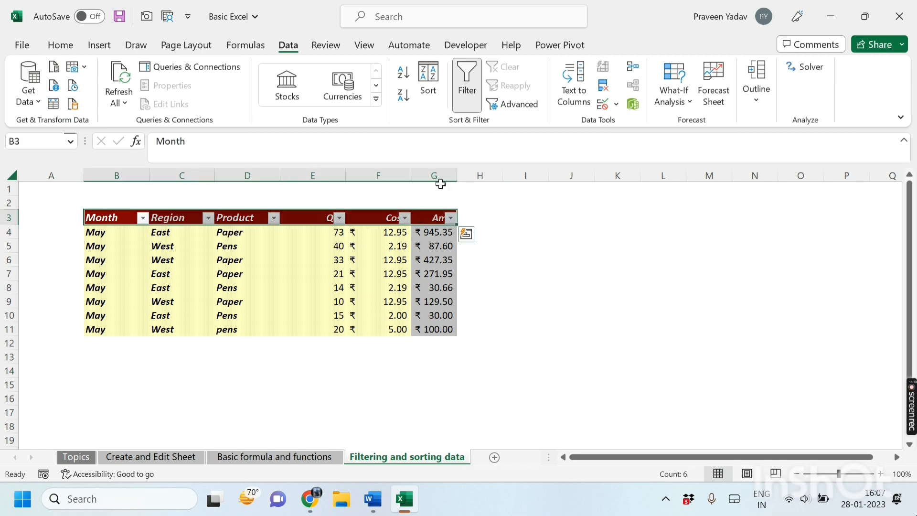
{"action": "left_click", "coordinate": [525, 301]}
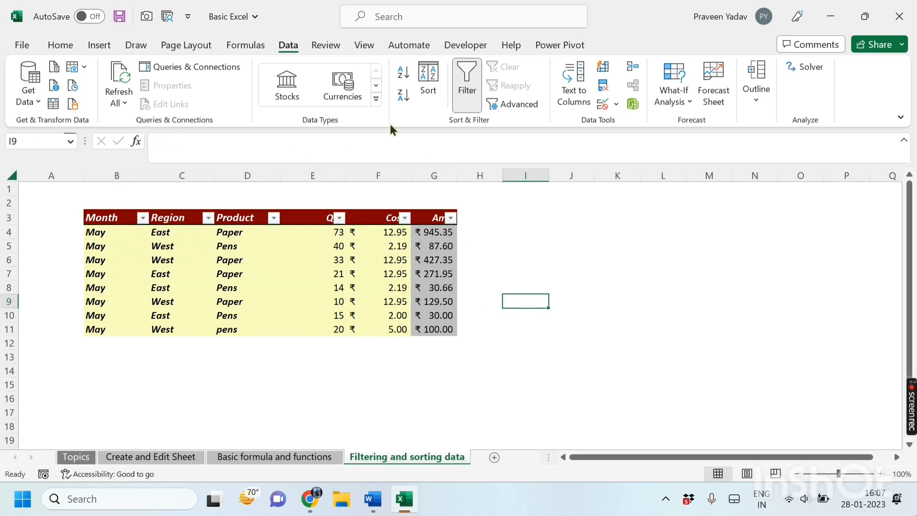
{"action": "left_click", "coordinate": [464, 92]}
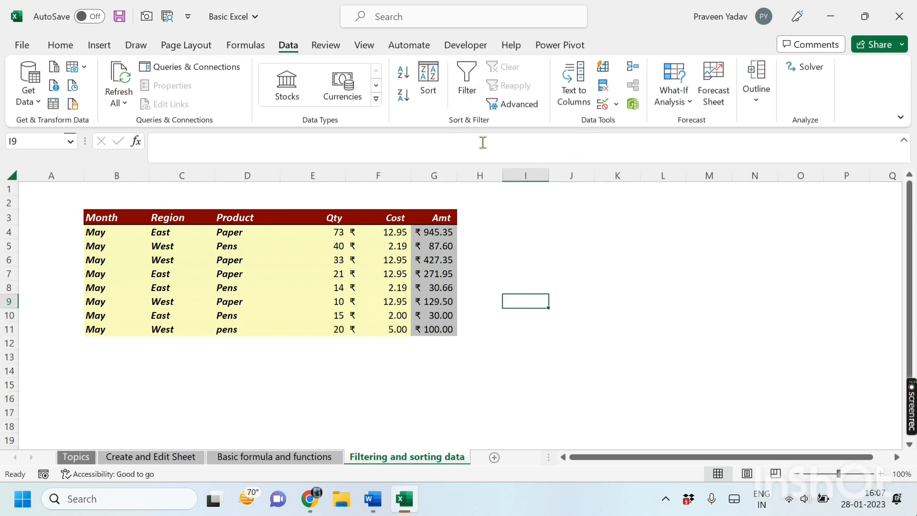
Step: Try to turn on filtering with the empty cell I9 outside the table selected
{"action": "left_click", "coordinate": [466, 88]}
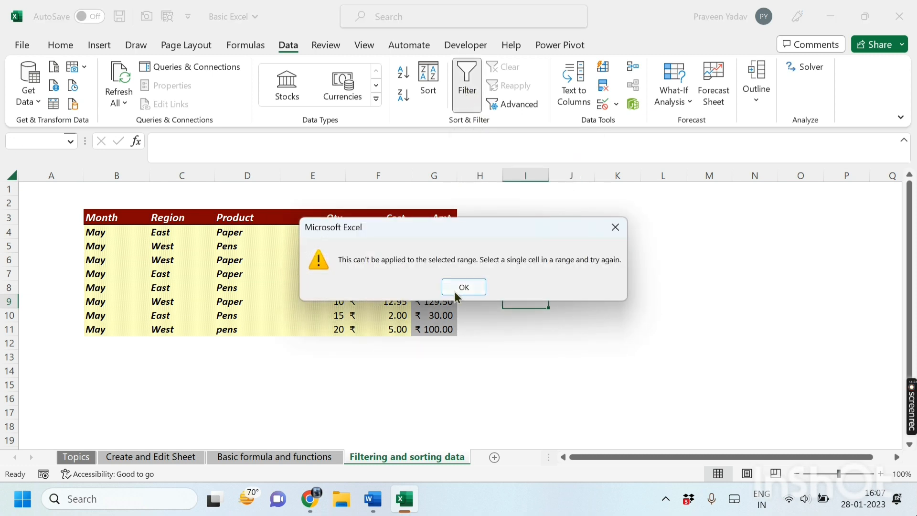
{"action": "left_click", "coordinate": [454, 290]}
{"action": "left_click", "coordinate": [465, 90]}
{"action": "left_click", "coordinate": [461, 288]}
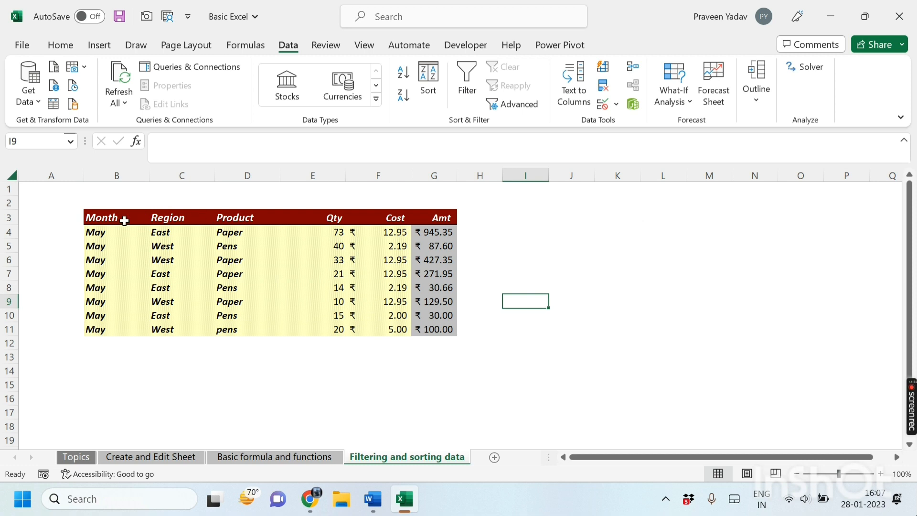
Step: Turn filtering on for the header row B3:G3 and off again
{"action": "left_click_drag", "start_coordinate": [124, 220], "coordinate": [444, 217]}
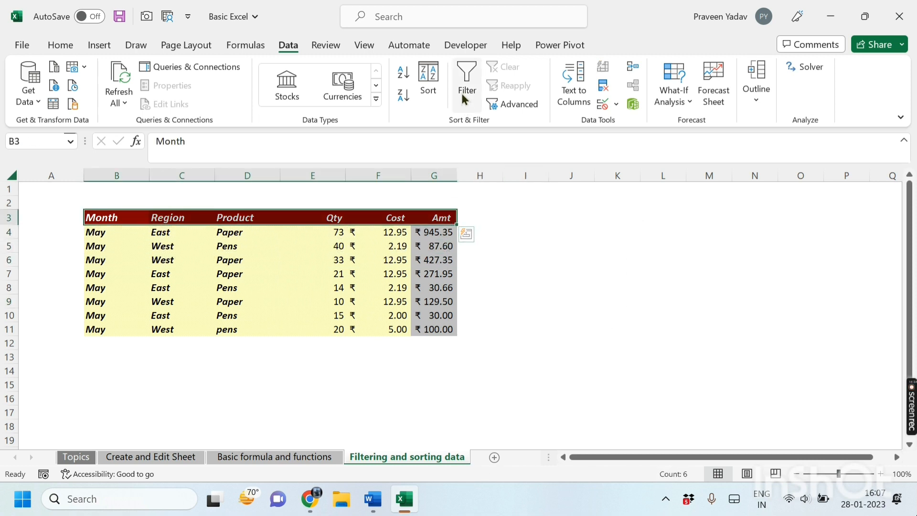
{"action": "left_click", "coordinate": [463, 99]}
{"action": "left_click", "coordinate": [463, 91]}
{"action": "left_click", "coordinate": [525, 287]}
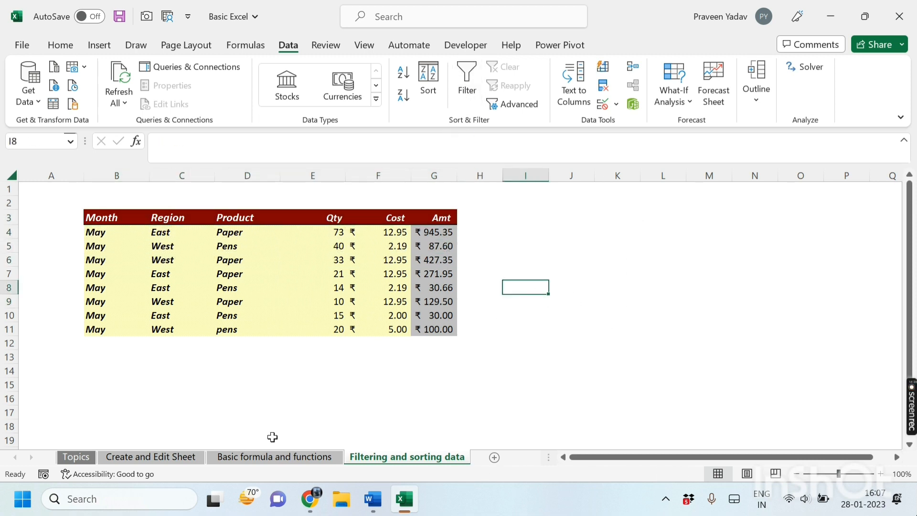
{"action": "left_click_drag", "start_coordinate": [271, 426], "coordinate": [211, 420]}
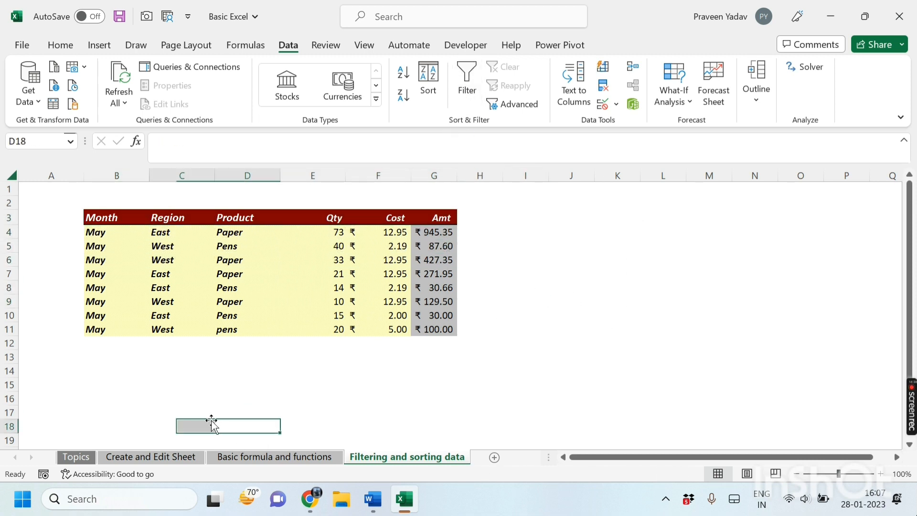
{"action": "left_click", "coordinate": [577, 298]}
{"action": "left_click", "coordinate": [186, 354]}
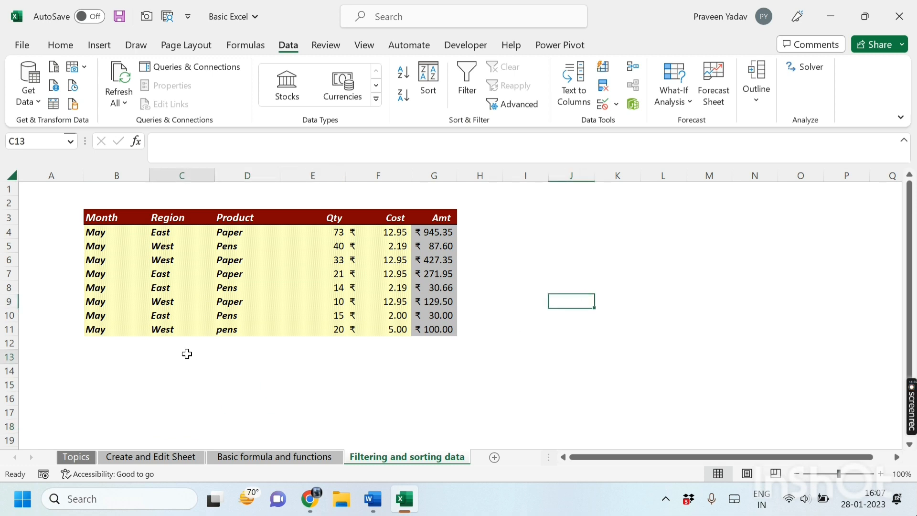
Step: Turn on filtering for the sales table's header row B3:G3
{"action": "left_click", "coordinate": [91, 353]}
{"action": "left_click", "coordinate": [134, 263]}
{"action": "left_click", "coordinate": [126, 232]}
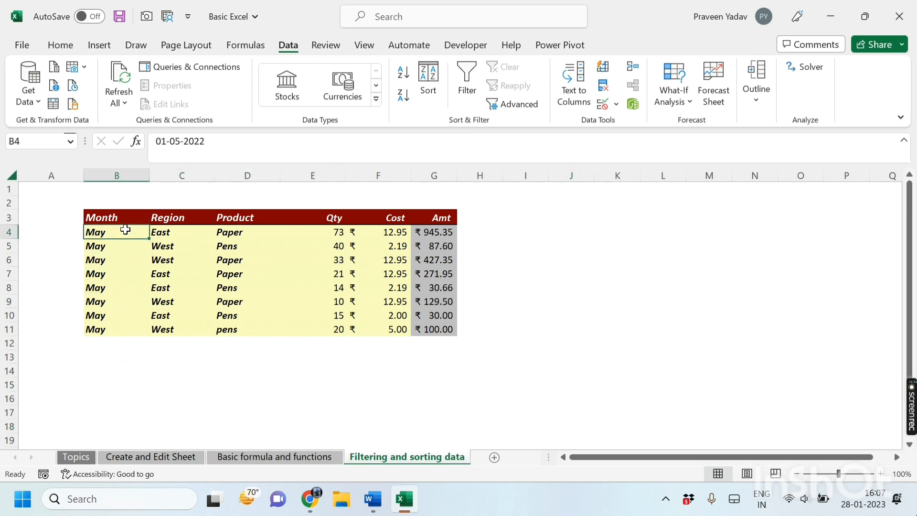
{"action": "left_click_drag", "start_coordinate": [123, 221], "coordinate": [440, 218]}
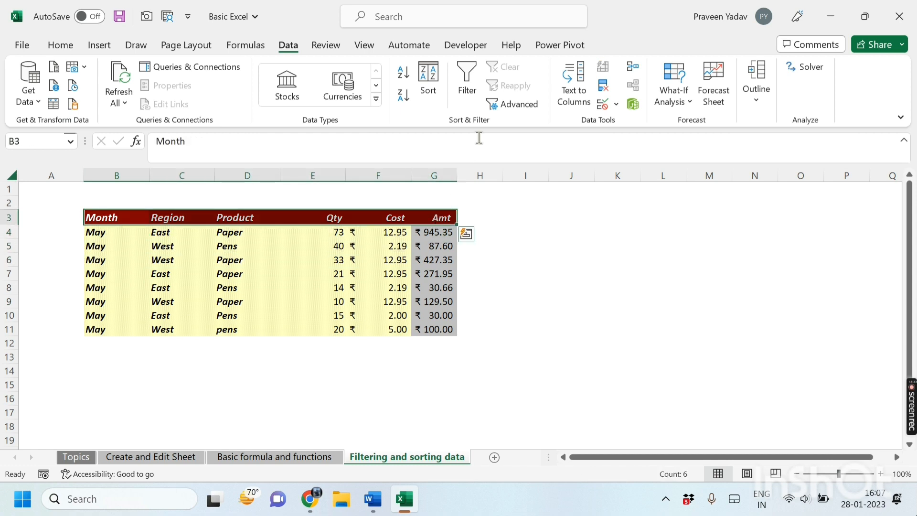
{"action": "left_click", "coordinate": [473, 79]}
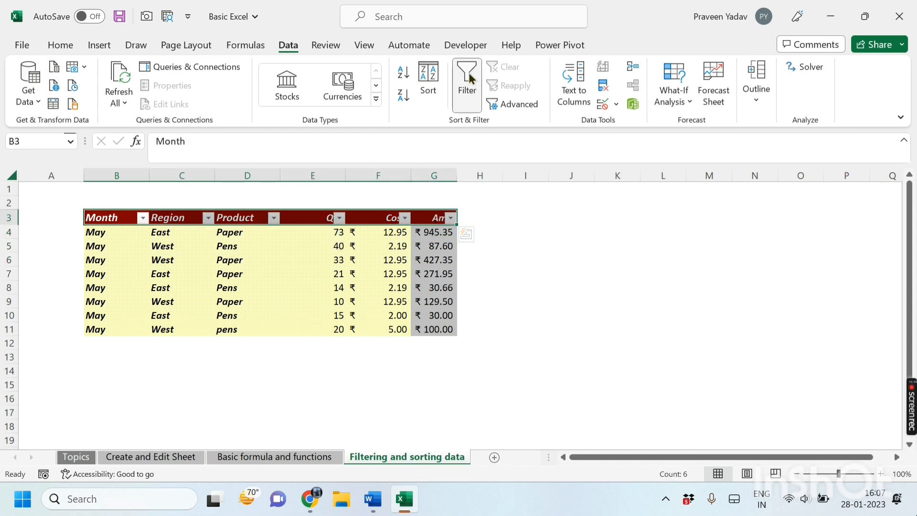
Step: Examine the sort and filter options of the Amt and Region columns and close them without applying anything
{"action": "left_click", "coordinate": [67, 45]}
{"action": "left_click_drag", "start_coordinate": [469, 284], "coordinate": [470, 273]}
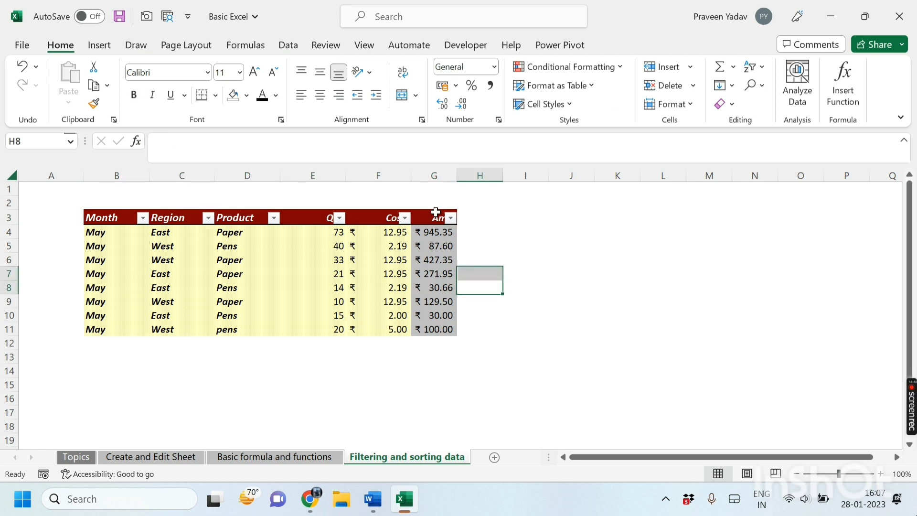
{"action": "left_click", "coordinate": [451, 221]}
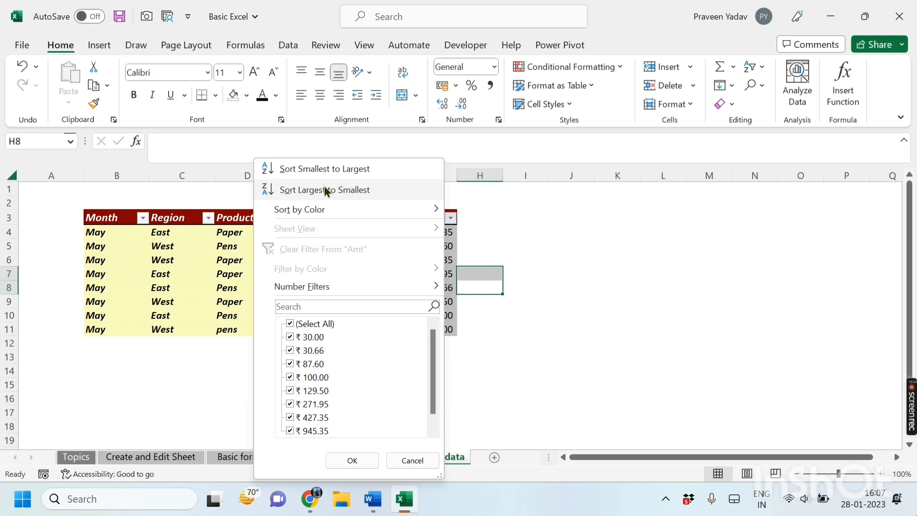
{"action": "left_click", "coordinate": [548, 328]}
{"action": "left_click_drag", "start_coordinate": [195, 222], "coordinate": [218, 223]}
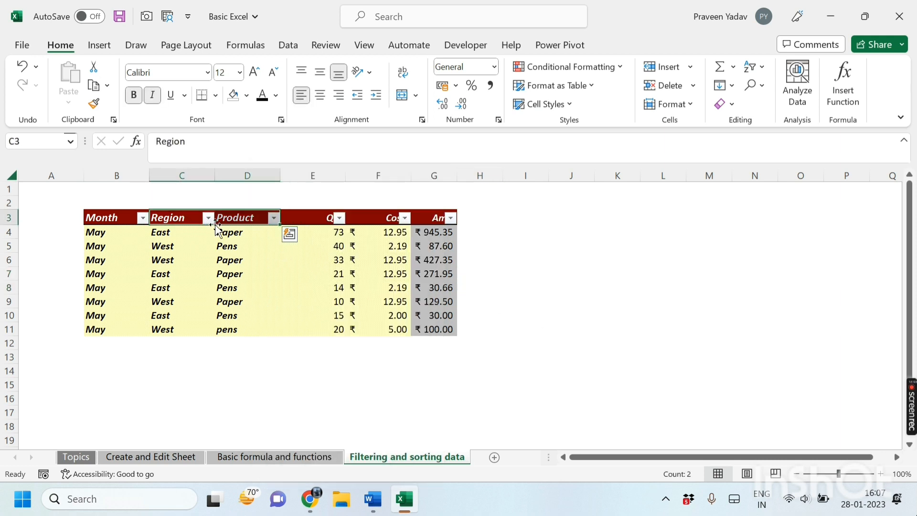
{"action": "left_click", "coordinate": [209, 219]}
{"action": "left_click", "coordinate": [211, 358]}
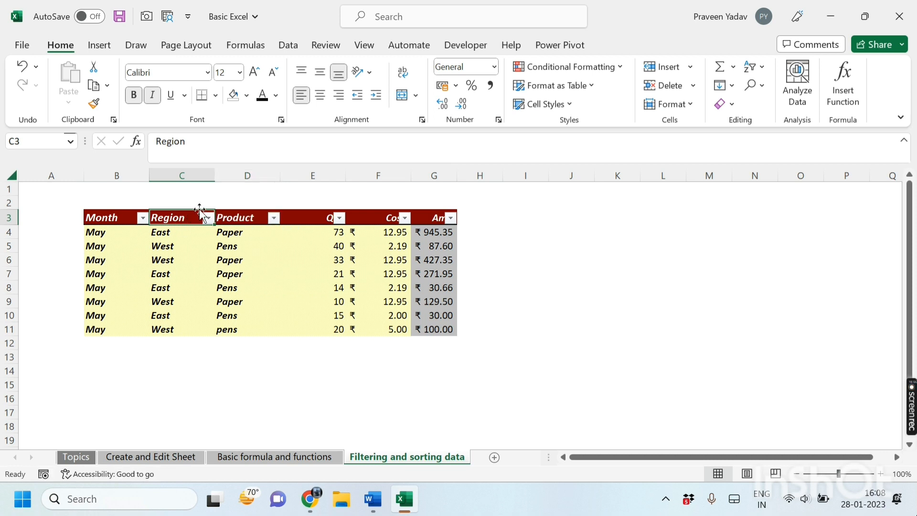
{"action": "left_click", "coordinate": [208, 217]}
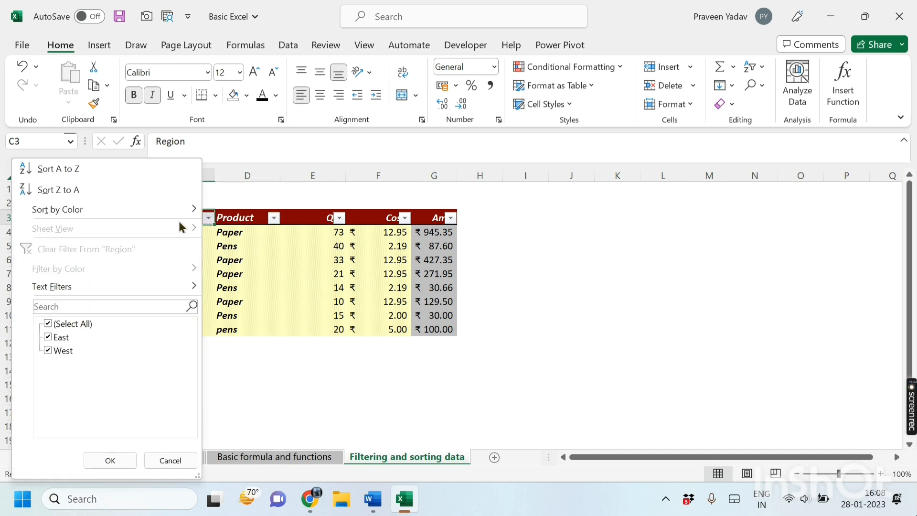
{"action": "mouse_move", "coordinate": [171, 206]}
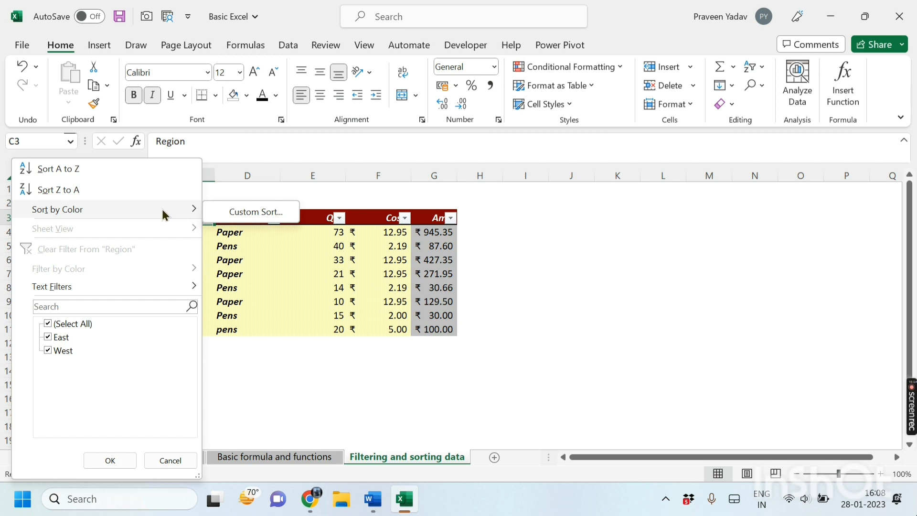
{"action": "left_click", "coordinate": [235, 334]}
{"action": "left_click", "coordinate": [107, 242]}
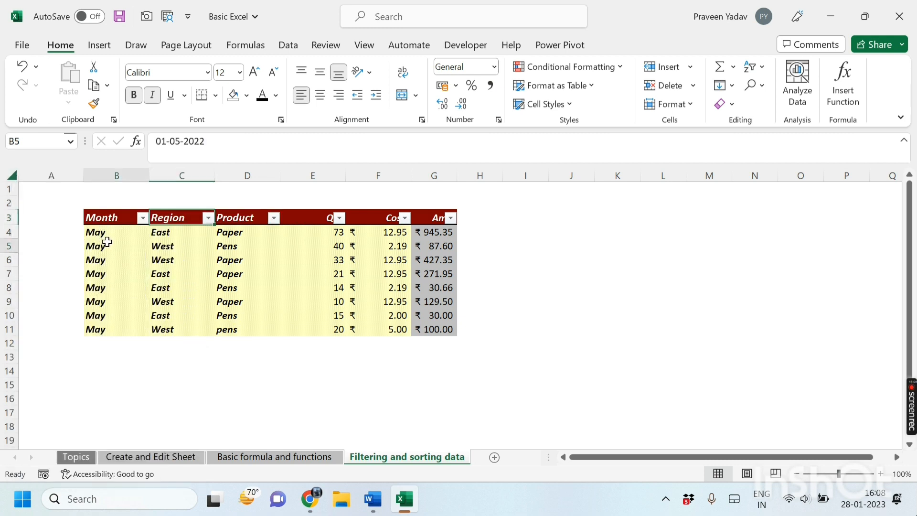
{"action": "left_click_drag", "start_coordinate": [107, 242], "coordinate": [138, 301]}
{"action": "left_click", "coordinate": [230, 301]}
{"action": "left_click", "coordinate": [149, 367]}
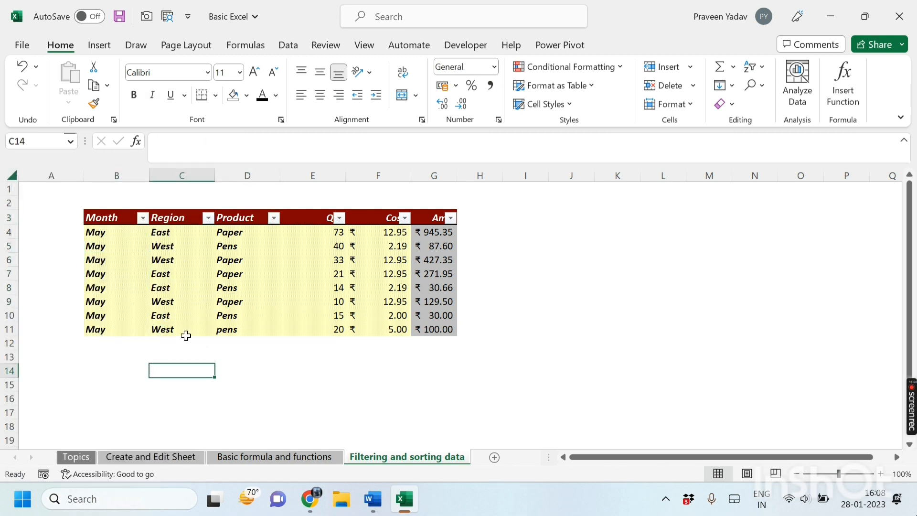
{"action": "left_click", "coordinate": [227, 245]}
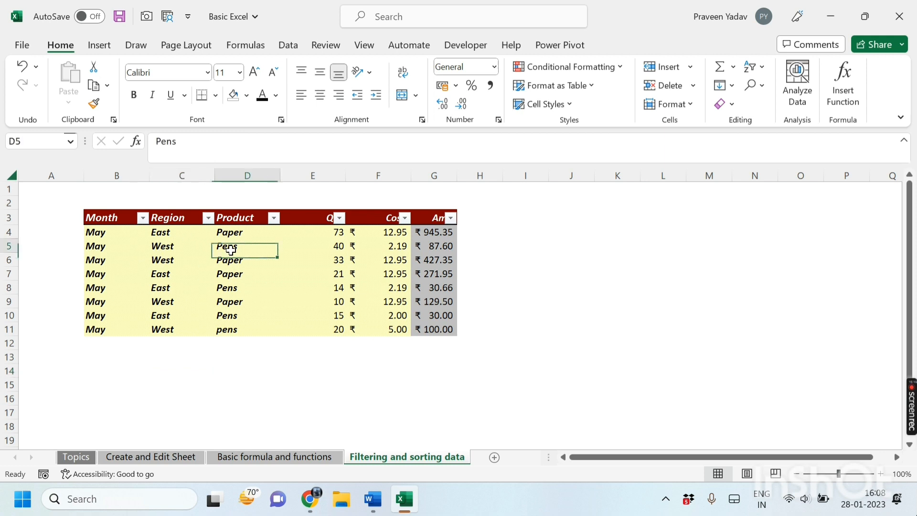
{"action": "left_click", "coordinate": [245, 356]}
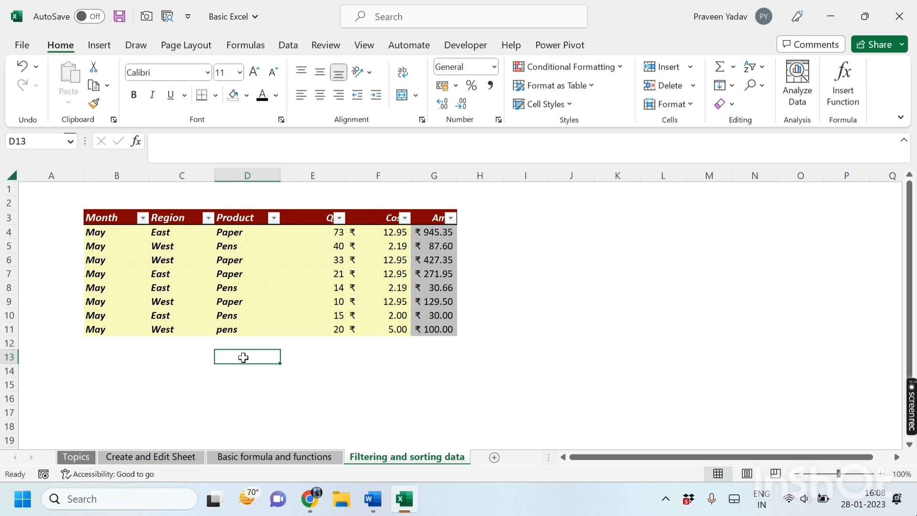
{"action": "left_click", "coordinate": [351, 385]}
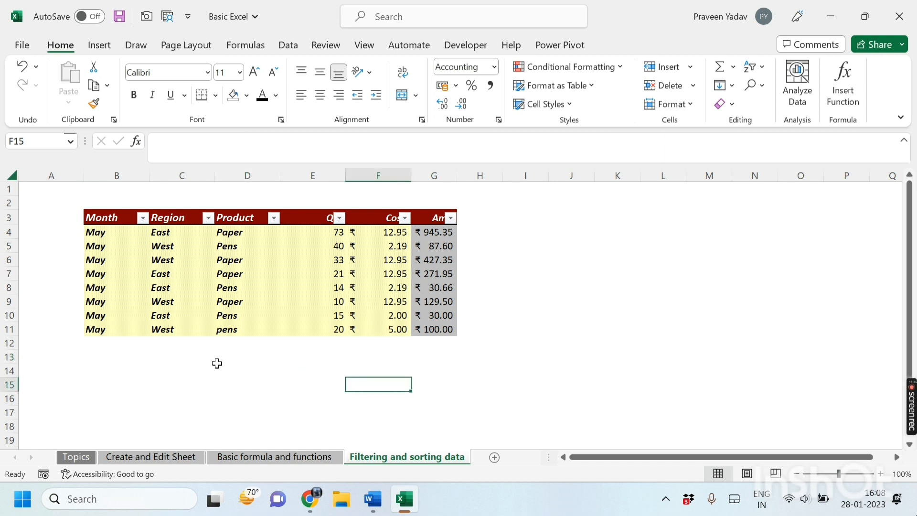
{"action": "left_click", "coordinate": [216, 362]}
{"action": "left_click", "coordinate": [64, 356]}
{"action": "left_click", "coordinate": [123, 341]}
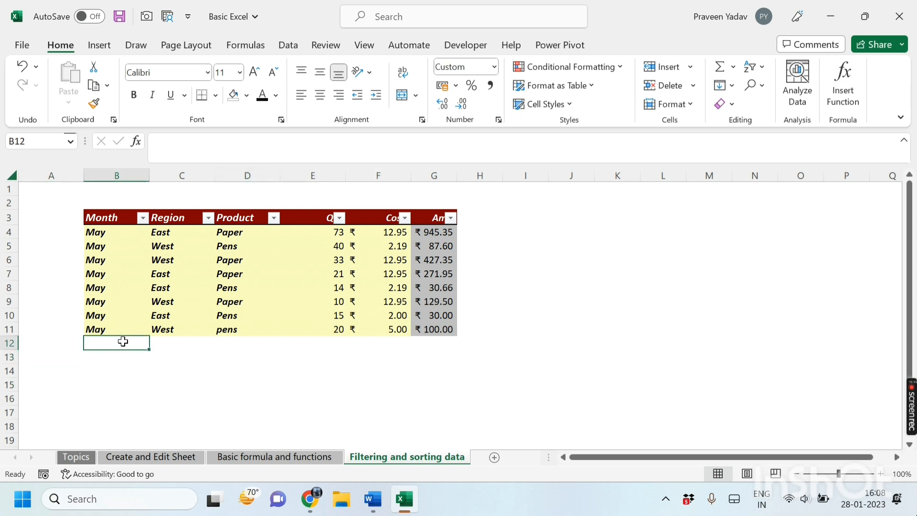
{"action": "left_click", "coordinate": [204, 342]}
{"action": "left_click", "coordinate": [273, 340]}
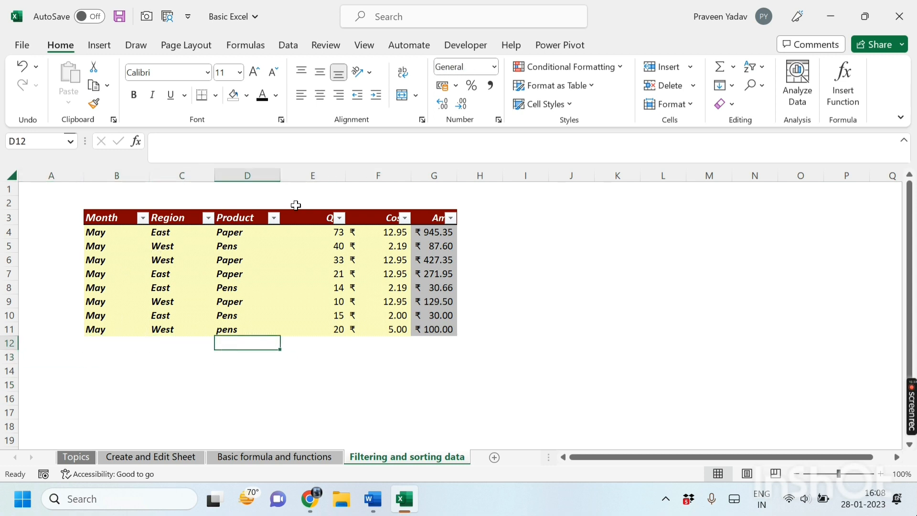
Step: Sort the sales table by the Cost column from smallest to largest
{"action": "left_click", "coordinate": [404, 218]}
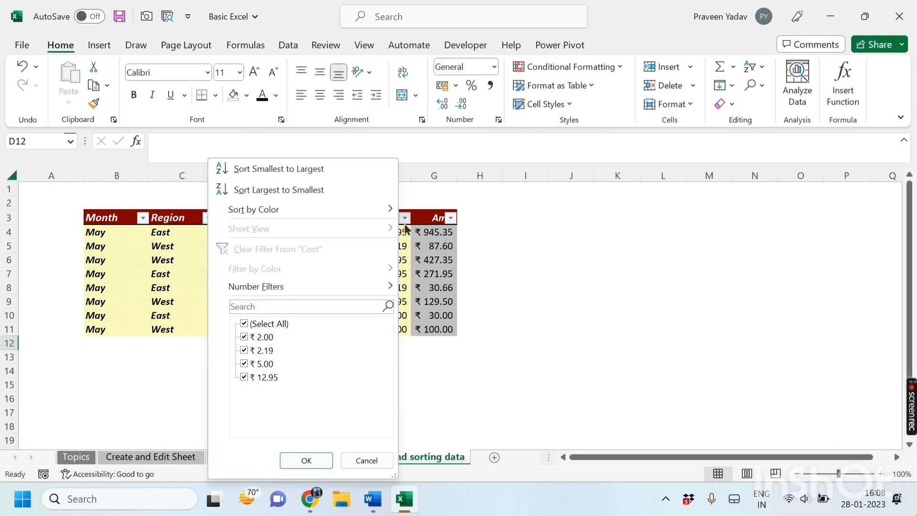
{"action": "left_click", "coordinate": [250, 169]}
{"action": "left_click", "coordinate": [432, 287]}
{"action": "left_click", "coordinate": [370, 329]}
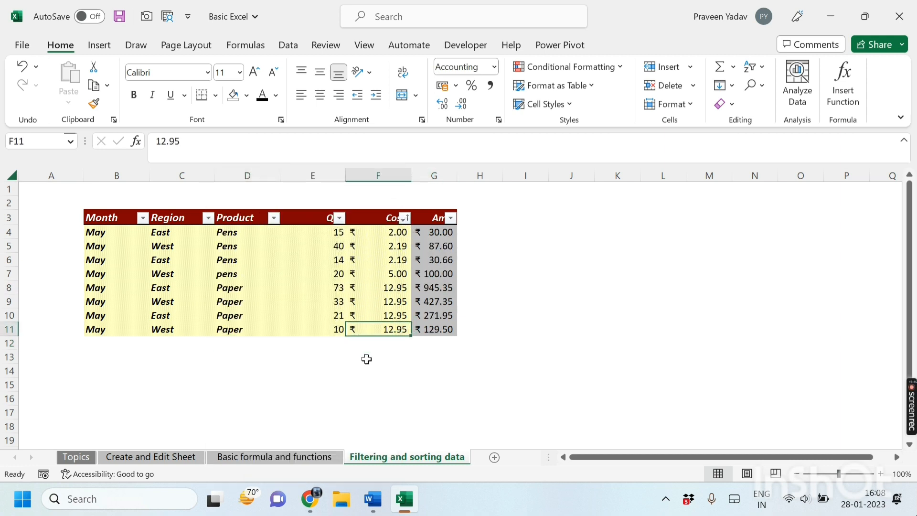
{"action": "left_click", "coordinate": [366, 358]}
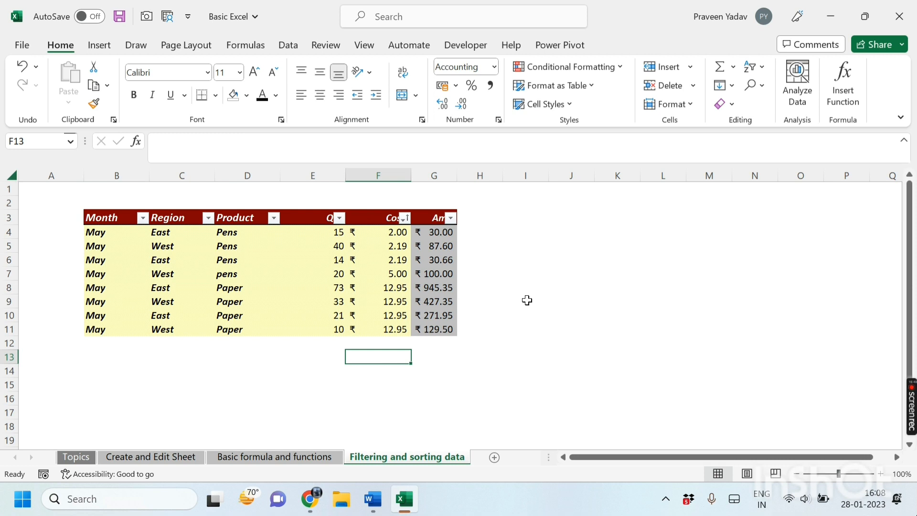
{"action": "left_click", "coordinate": [387, 230]}
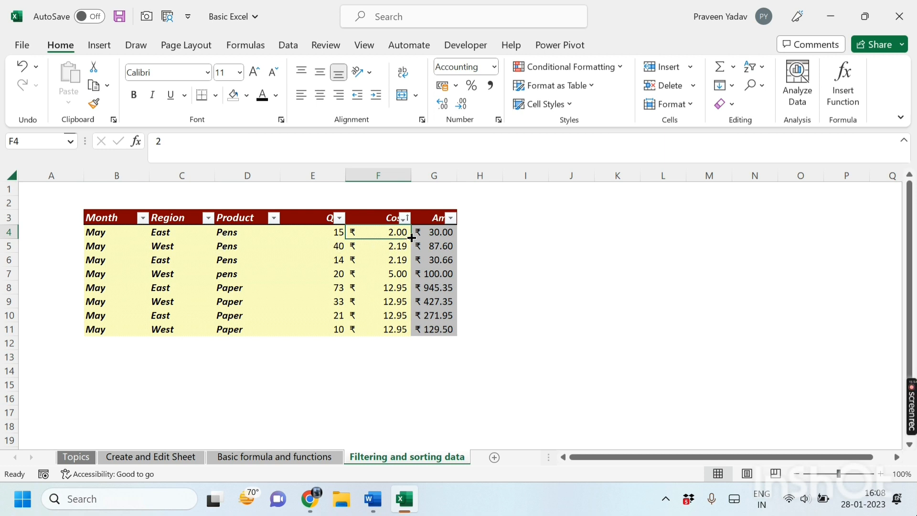
{"action": "left_click", "coordinate": [372, 397]}
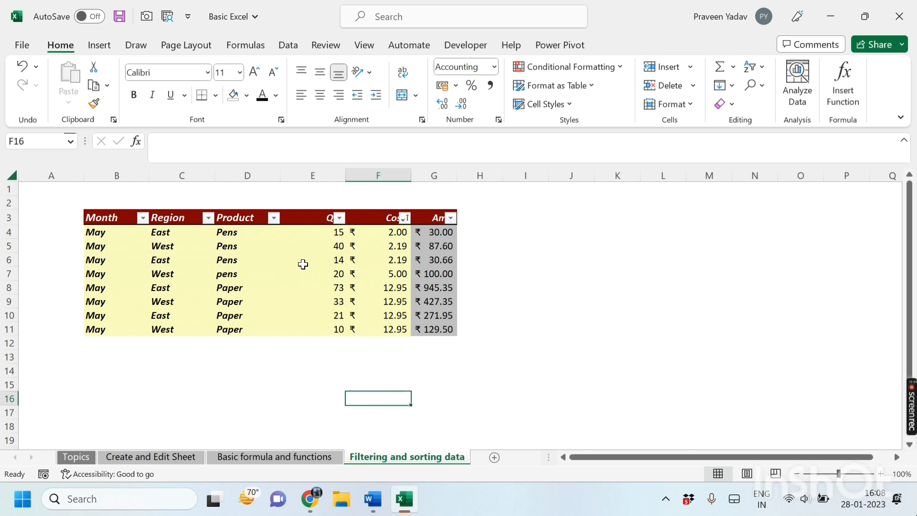
Step: Sort the sales table by the Cost column from largest to smallest and check the order of the costs
{"action": "left_click", "coordinate": [404, 218]}
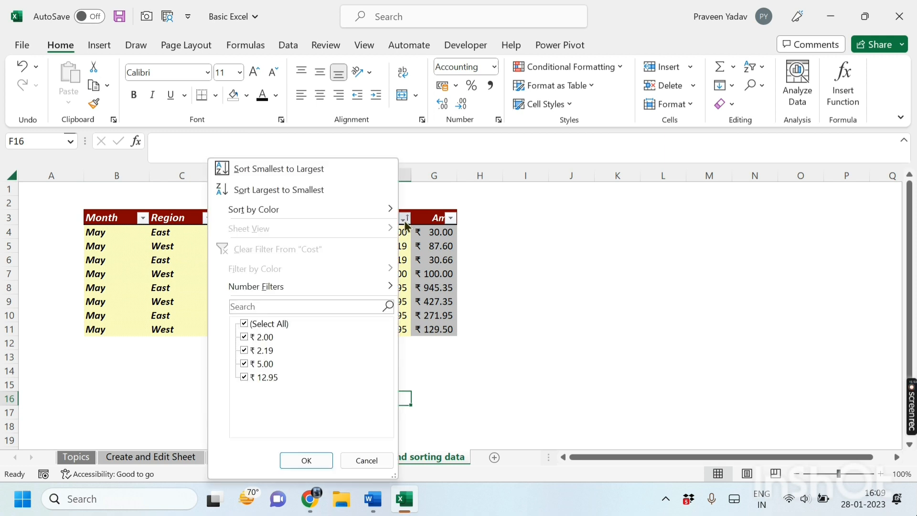
{"action": "left_click", "coordinate": [259, 188]}
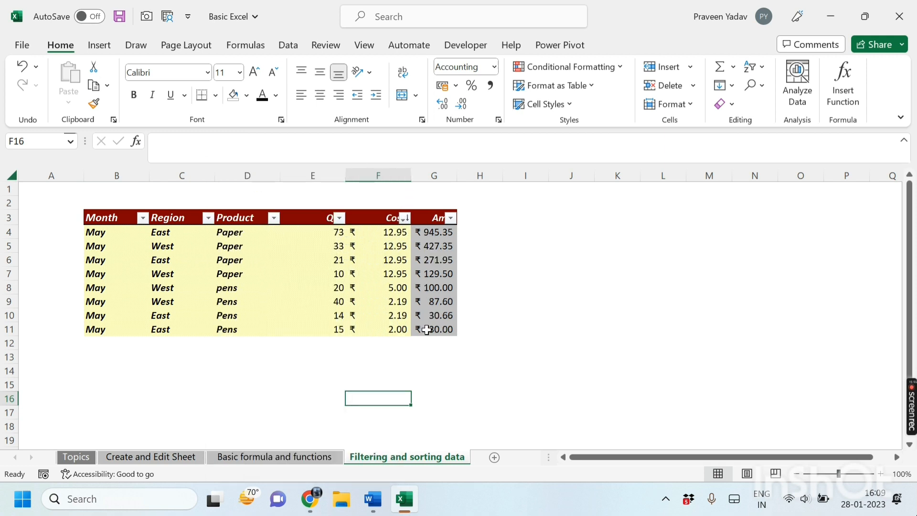
{"action": "left_click", "coordinate": [527, 302]}
{"action": "left_click_drag", "start_coordinate": [392, 231], "coordinate": [399, 329]}
{"action": "left_click", "coordinate": [555, 311]}
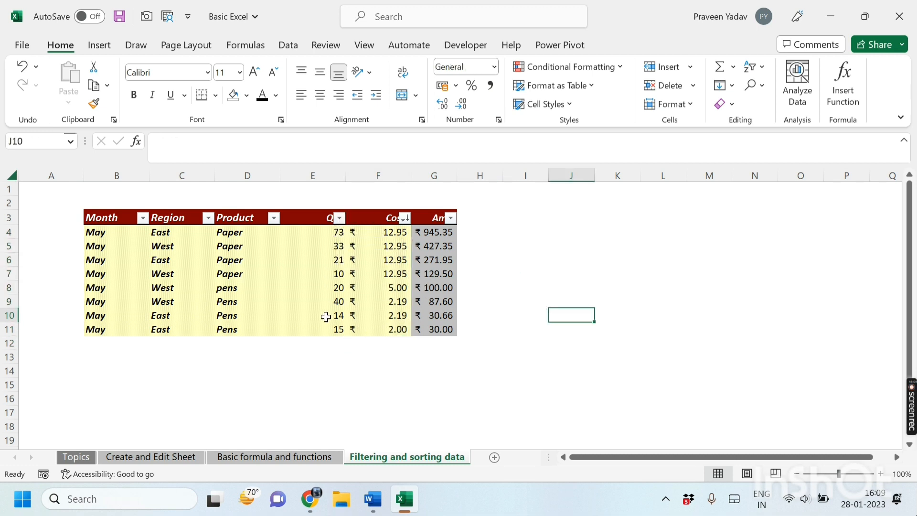
Step: Sort the sales table by the Qty column from largest to smallest and check the order of the quantities
{"action": "left_click", "coordinate": [339, 218]}
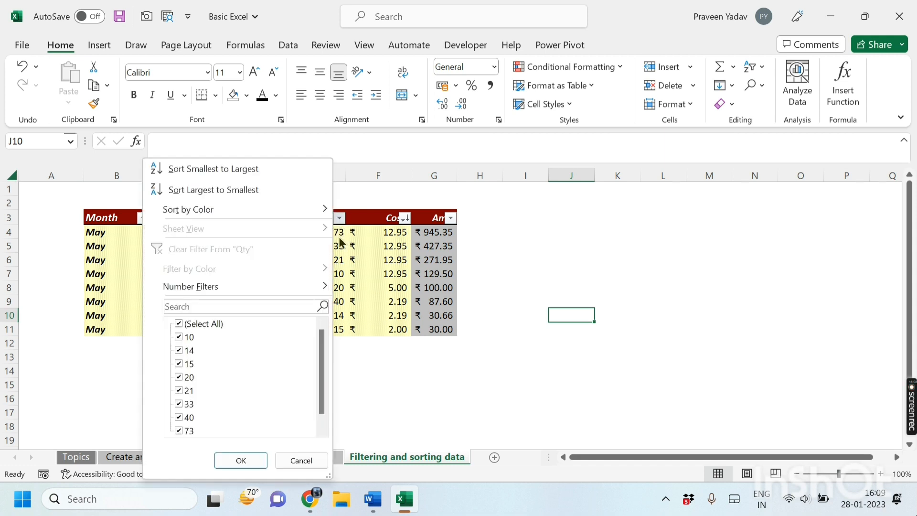
{"action": "left_click", "coordinate": [257, 189]}
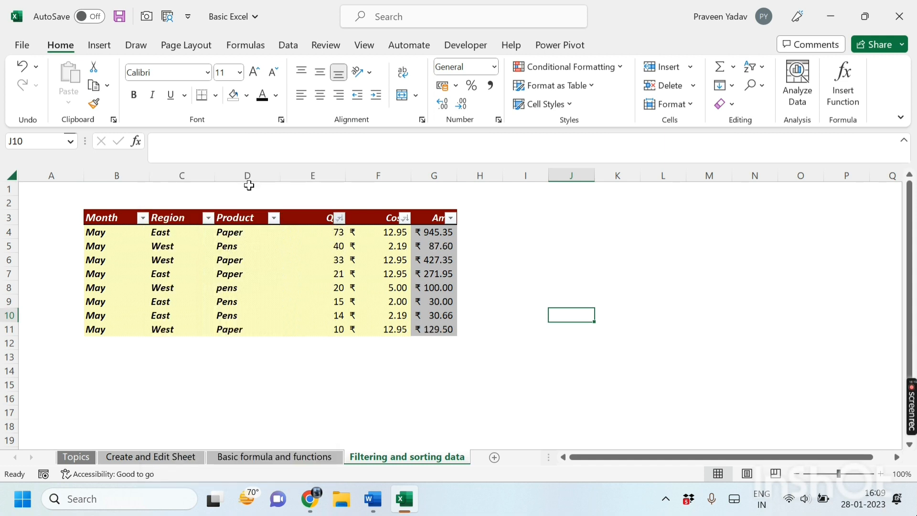
{"action": "left_click_drag", "start_coordinate": [363, 328], "coordinate": [363, 343]}
{"action": "left_click", "coordinate": [326, 232]}
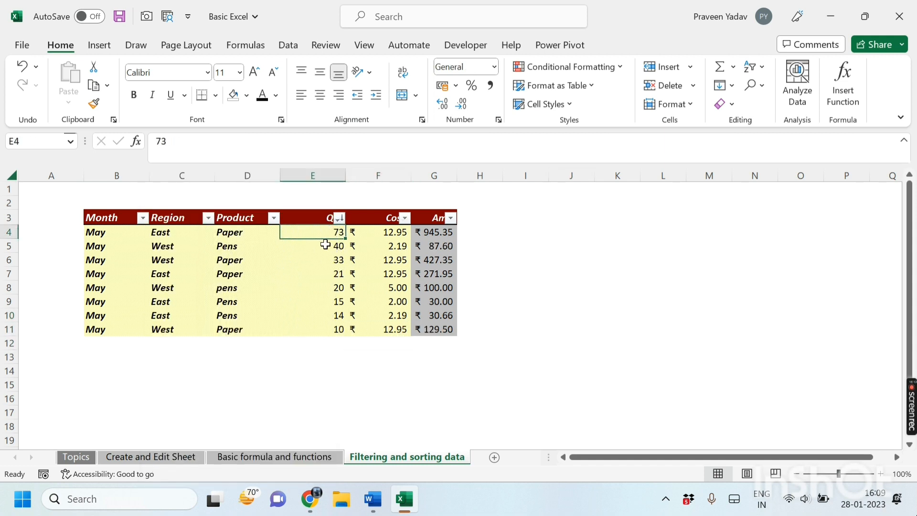
{"action": "left_click_drag", "start_coordinate": [313, 246], "coordinate": [320, 330]}
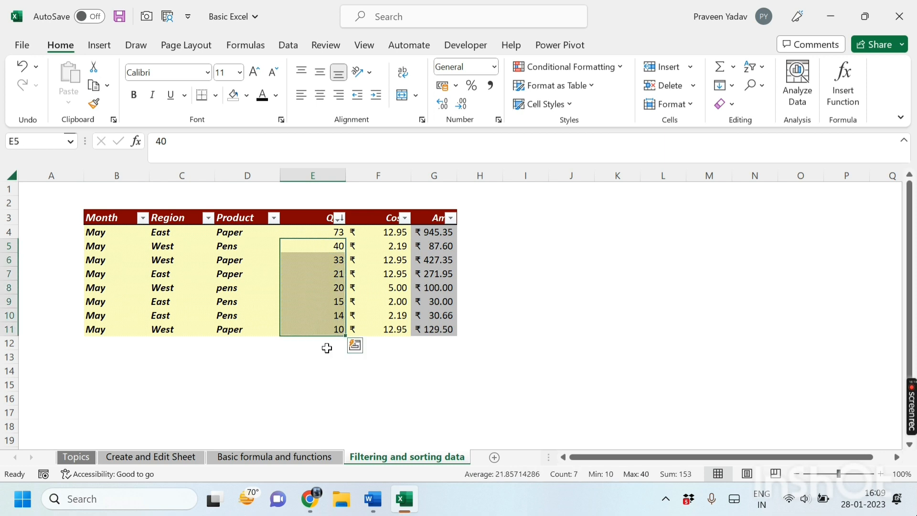
{"action": "left_click", "coordinate": [311, 382]}
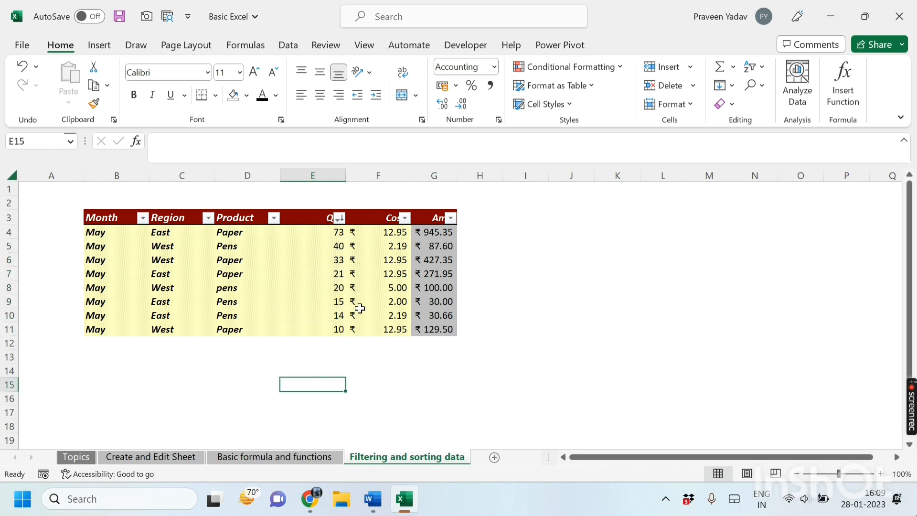
Step: Sort the sales table by the Amt column from largest to smallest and check the order of the amounts
{"action": "left_click", "coordinate": [450, 218]}
{"action": "left_click", "coordinate": [301, 189]}
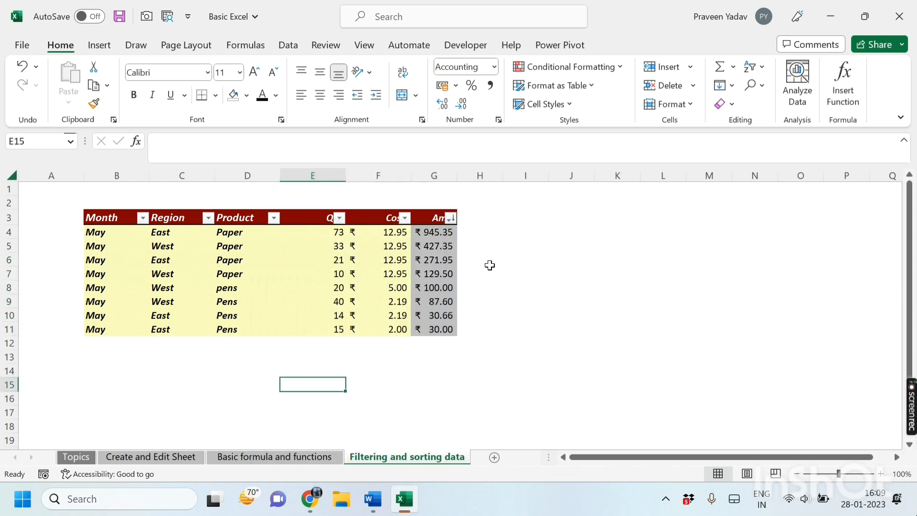
{"action": "left_click", "coordinate": [486, 272]}
{"action": "left_click_drag", "start_coordinate": [437, 233], "coordinate": [436, 330]}
{"action": "left_click", "coordinate": [466, 289]}
Step: Examine the amount, product and region in the table's first data row, then view the Amt column's filter options without applying any
{"action": "left_click", "coordinate": [437, 234]}
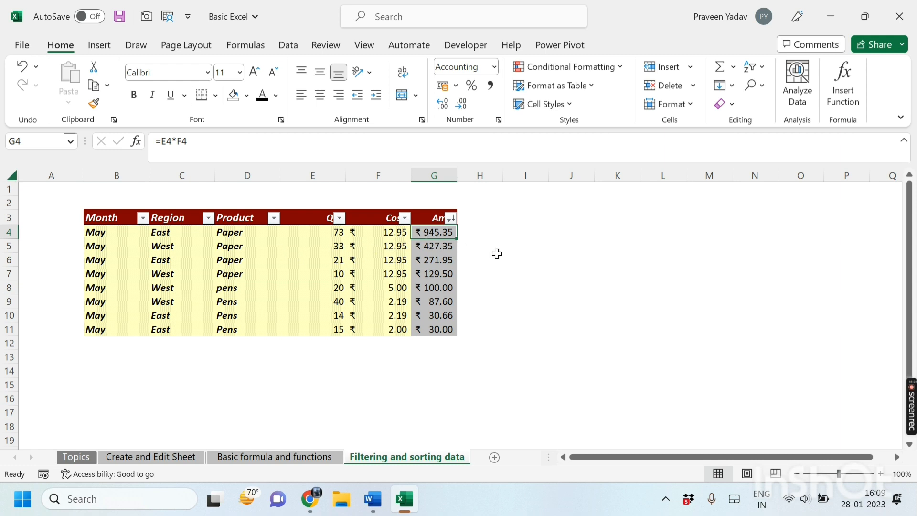
{"action": "left_click", "coordinate": [237, 233]}
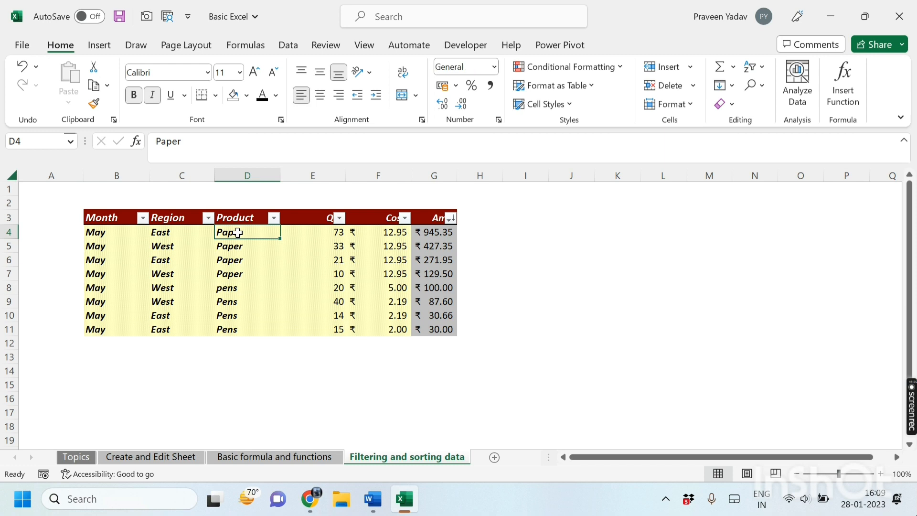
{"action": "left_click", "coordinate": [169, 232]}
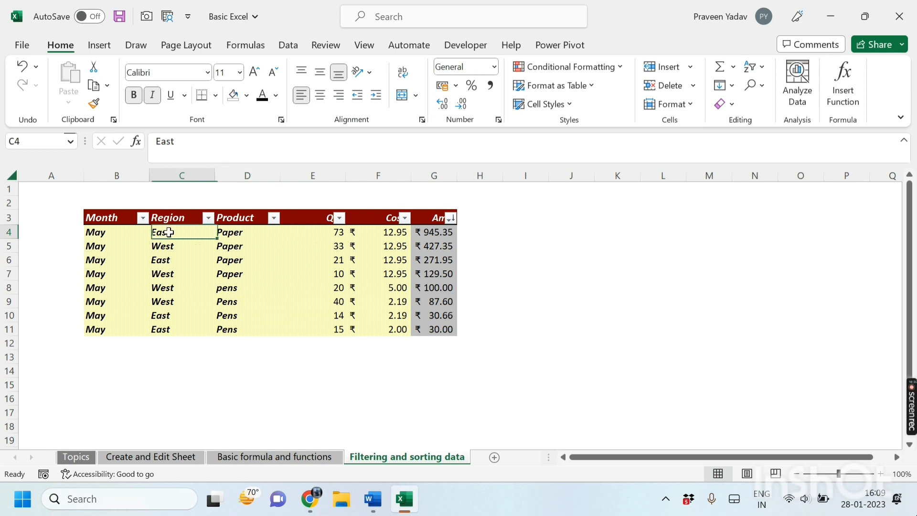
{"action": "left_click", "coordinate": [450, 218]}
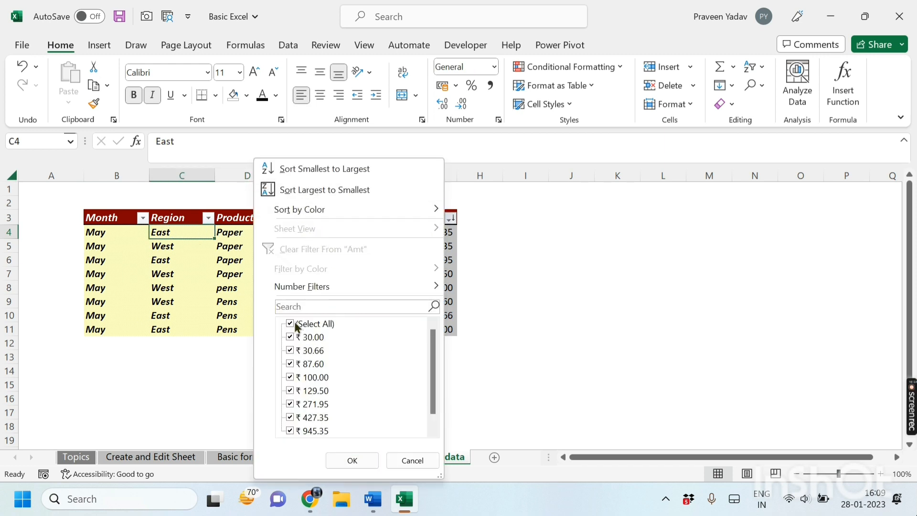
{"action": "left_click", "coordinate": [476, 260]}
{"action": "left_click", "coordinate": [571, 315]}
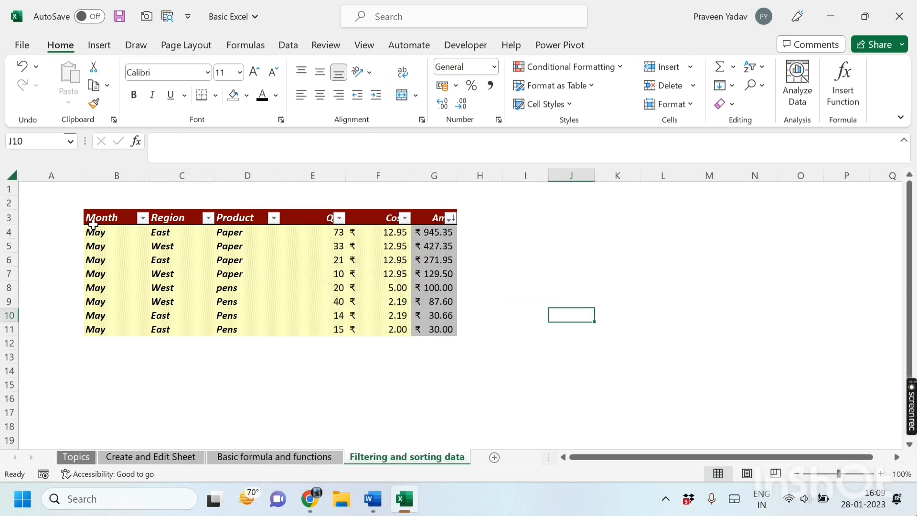
Step: Remove the filter from the sales table's header row B3:G3
{"action": "left_click_drag", "start_coordinate": [93, 225], "coordinate": [435, 224]}
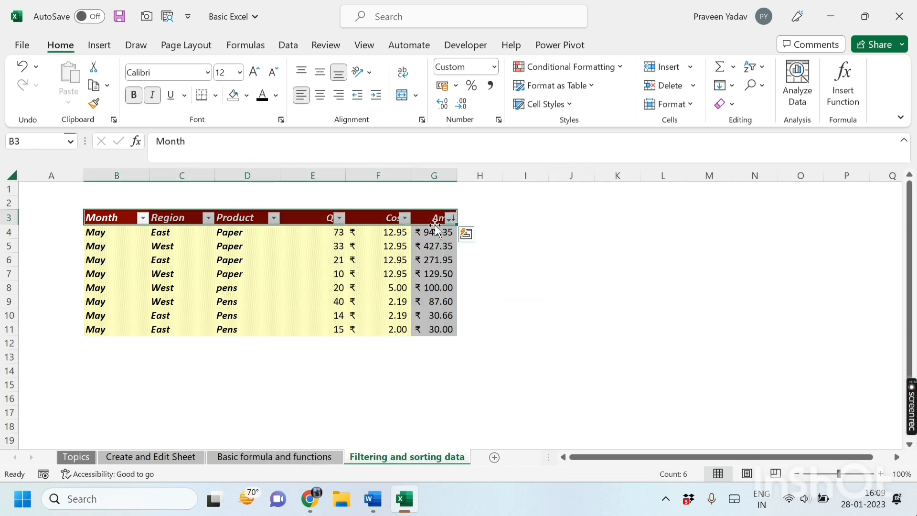
{"action": "key", "text": "alt+a"}
{"action": "key", "text": "t"}
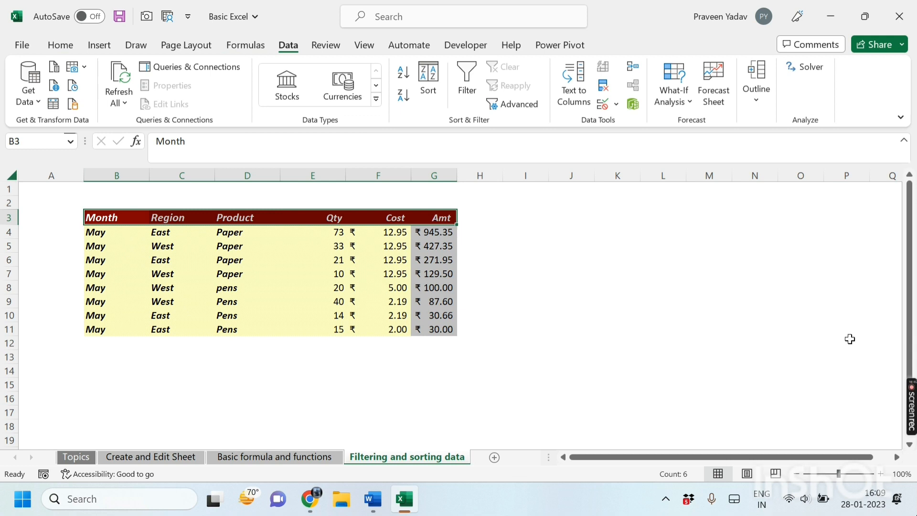
Step: Open the custom sort settings for the sales table from header row B3:G3, expanding the selection to the adjacent data
{"action": "left_click", "coordinate": [71, 42]}
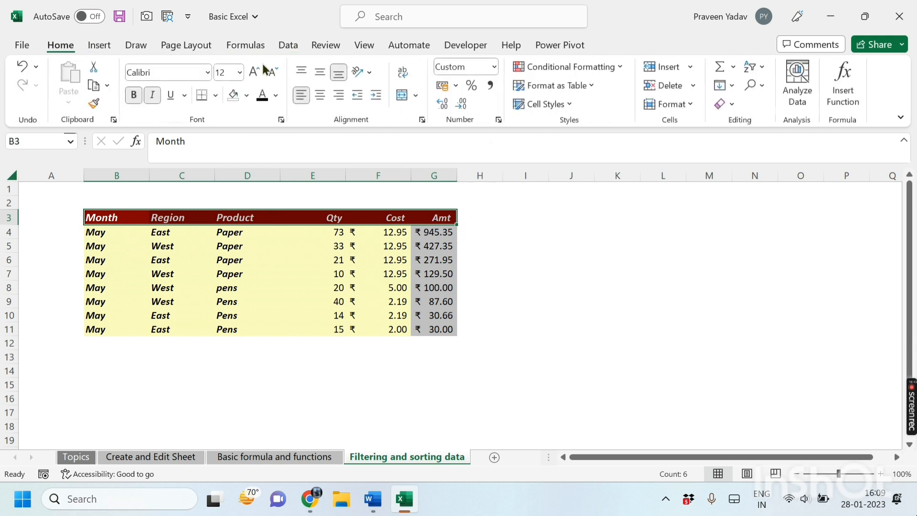
{"action": "left_click", "coordinate": [283, 46]}
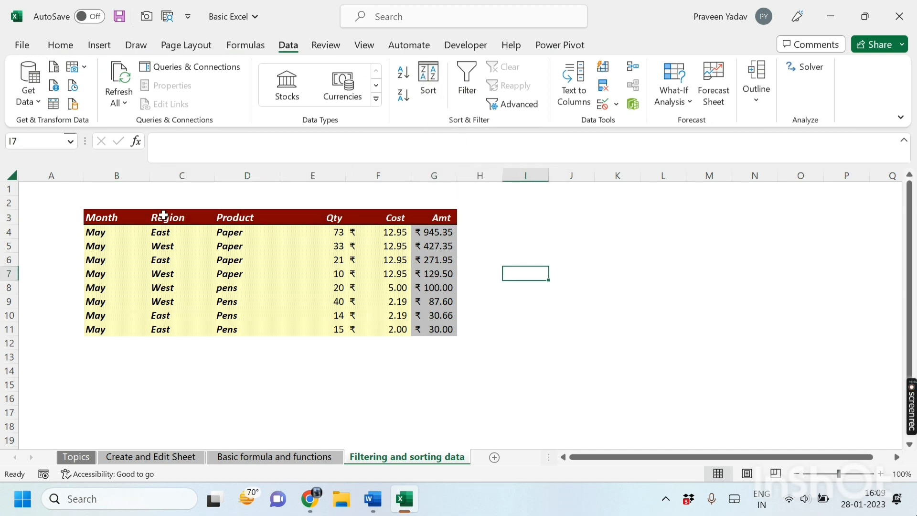
{"action": "left_click", "coordinate": [94, 215]}
{"action": "left_click_drag", "start_coordinate": [93, 215], "coordinate": [423, 335]}
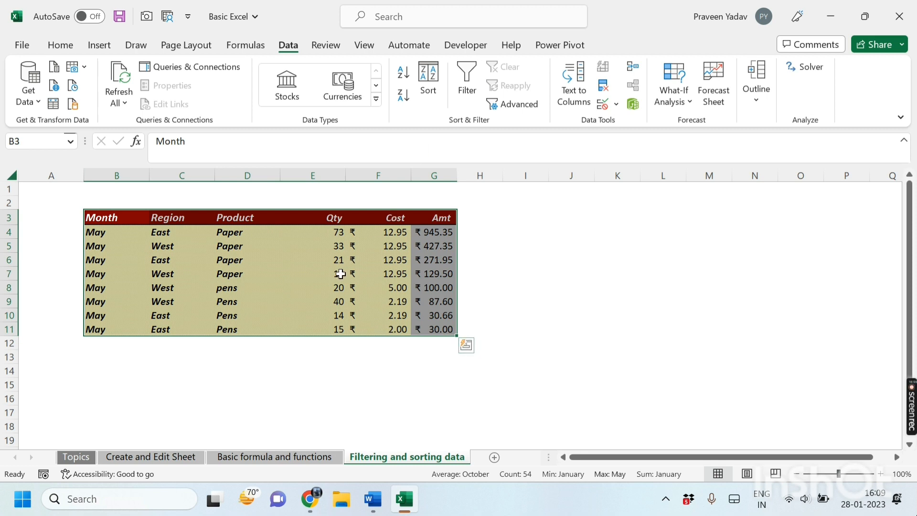
{"action": "left_click", "coordinate": [480, 273]}
{"action": "left_click_drag", "start_coordinate": [111, 216], "coordinate": [430, 218]}
{"action": "left_click", "coordinate": [428, 77]}
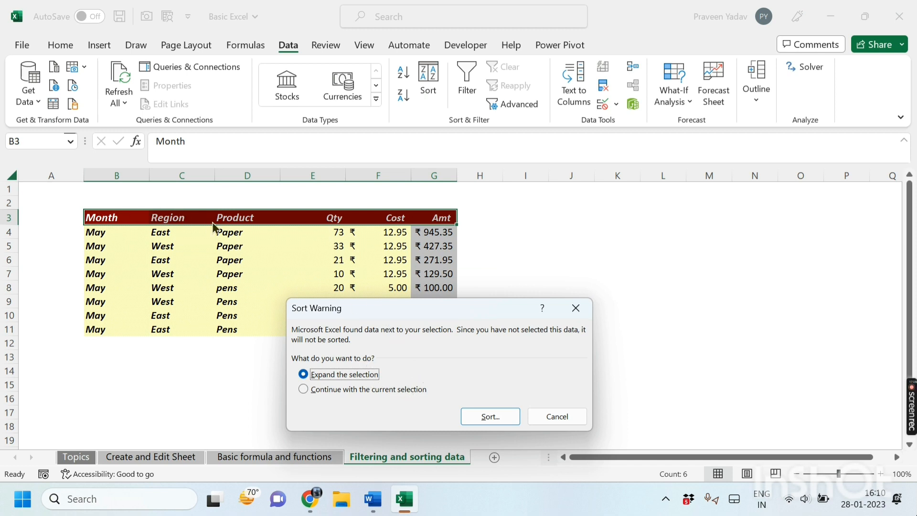
{"action": "left_click", "coordinate": [496, 417]}
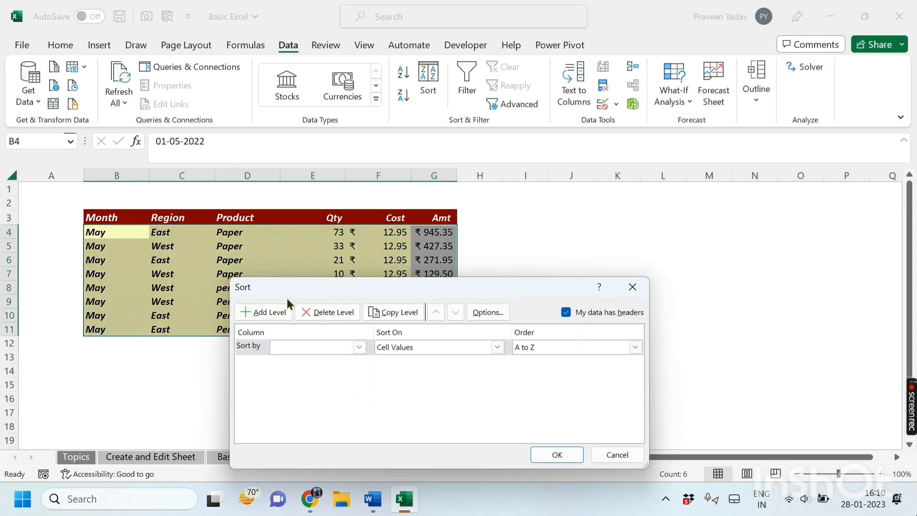
{"action": "left_click_drag", "start_coordinate": [286, 289], "coordinate": [450, 41]}
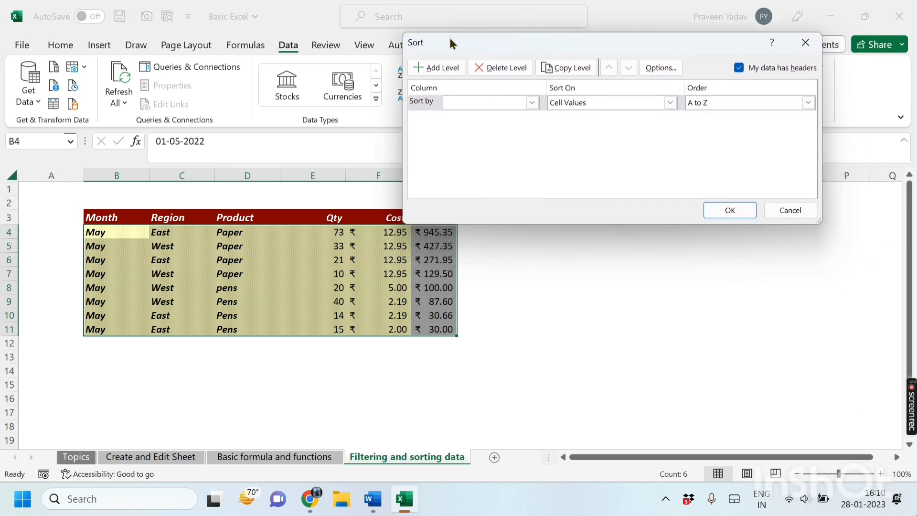
Step: Sort the sales table by the Amt column on cell values, from smallest to largest
{"action": "left_click", "coordinate": [531, 102]}
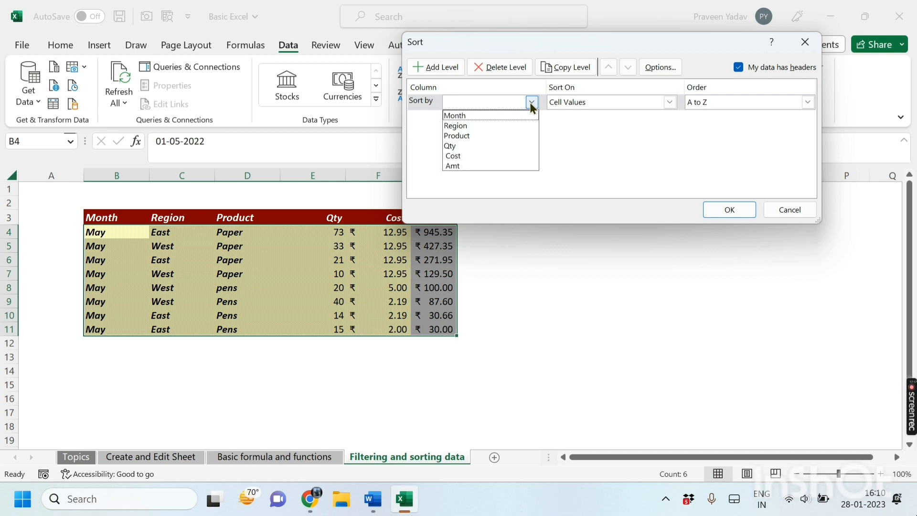
{"action": "left_click", "coordinate": [465, 167]}
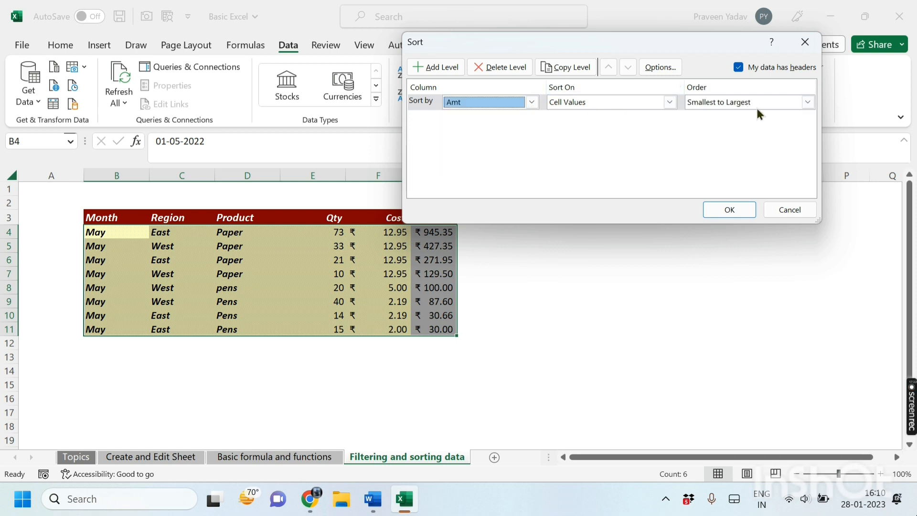
{"action": "left_click", "coordinate": [670, 101]}
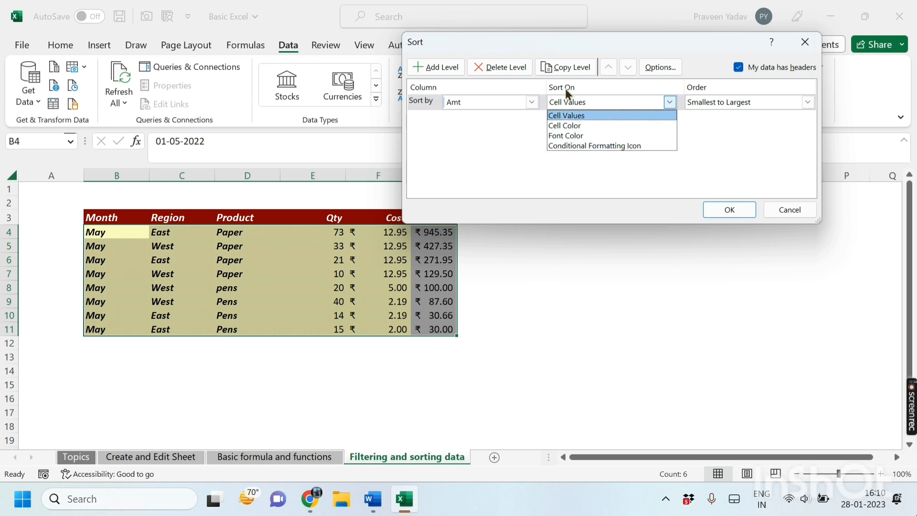
{"action": "left_click", "coordinate": [673, 104]}
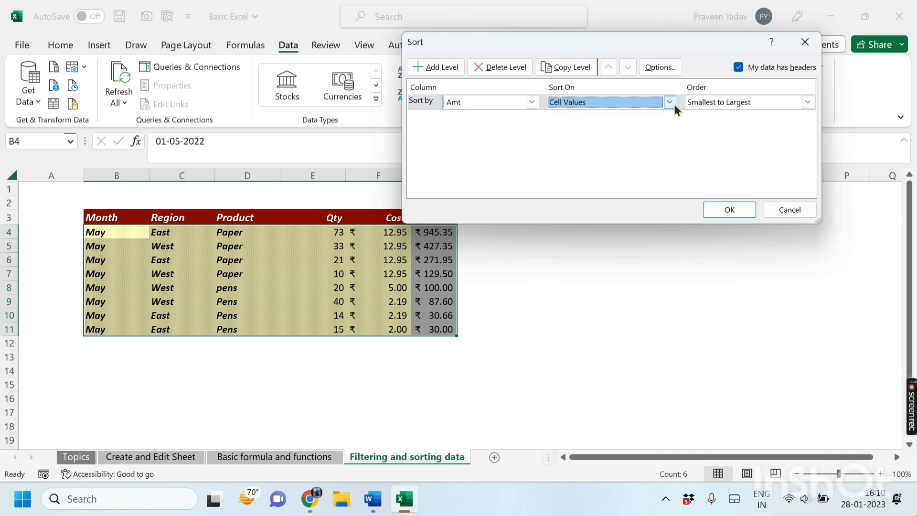
{"action": "left_click", "coordinate": [794, 101]}
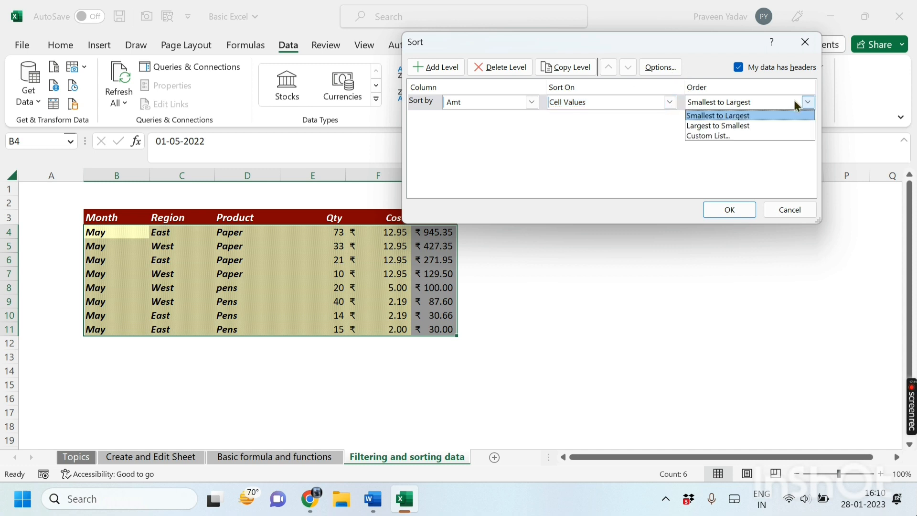
{"action": "left_click", "coordinate": [715, 125]}
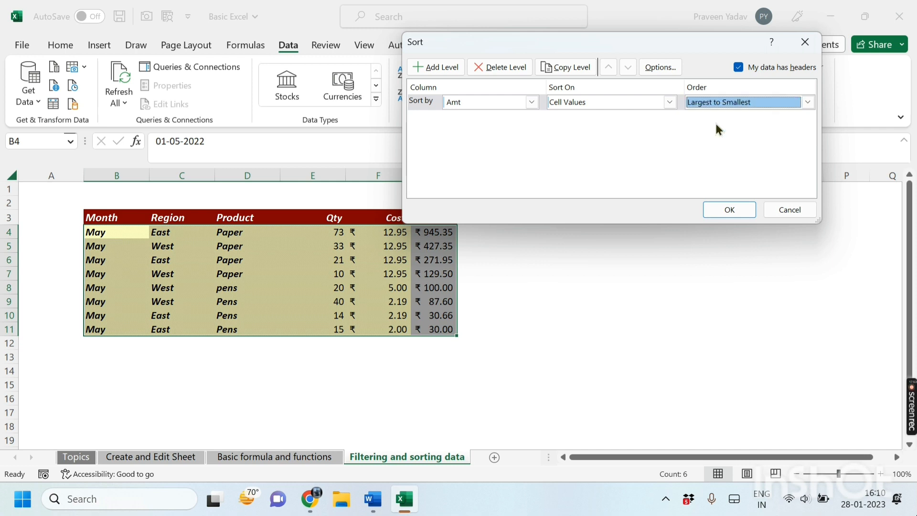
{"action": "left_click", "coordinate": [797, 104]}
{"action": "left_click", "coordinate": [765, 115]}
{"action": "left_click", "coordinate": [729, 210]}
{"action": "left_click", "coordinate": [241, 317]}
{"action": "left_click", "coordinate": [174, 373]}
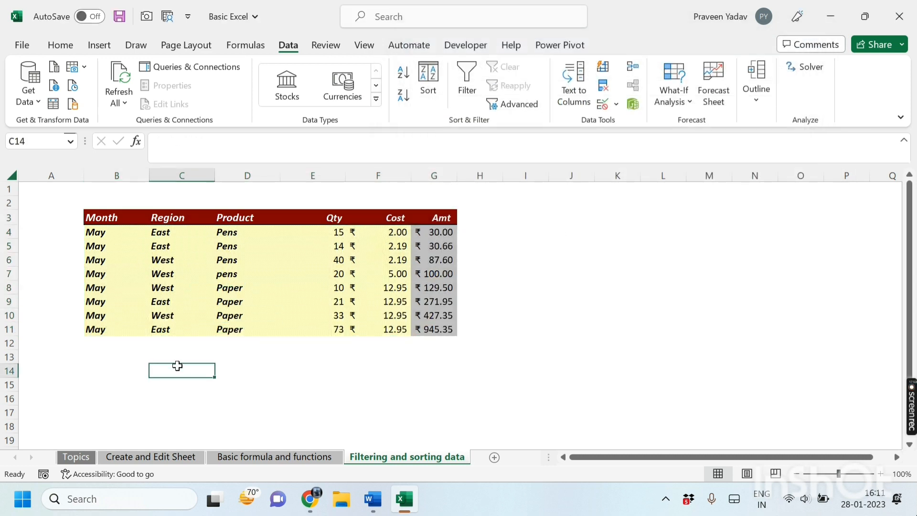
{"action": "left_click", "coordinate": [349, 409]}
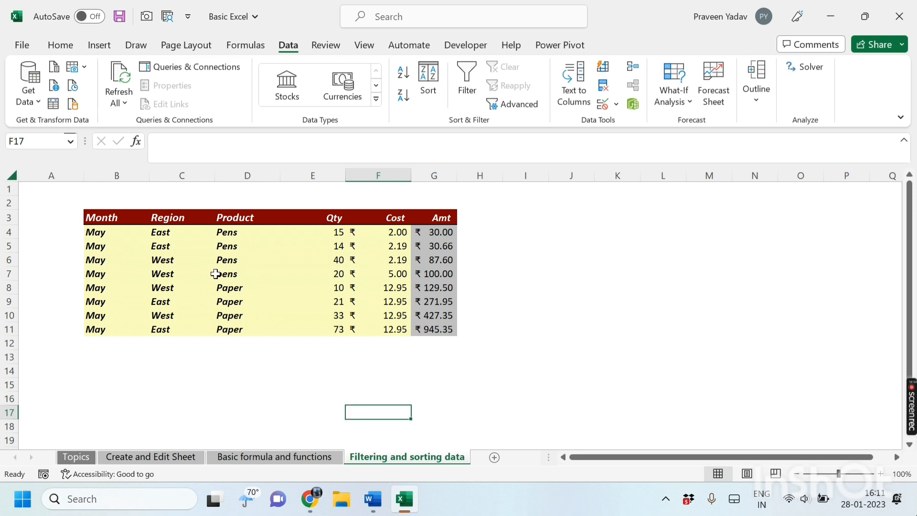
{"action": "left_click", "coordinate": [60, 47]}
{"action": "left_click", "coordinate": [513, 359]}
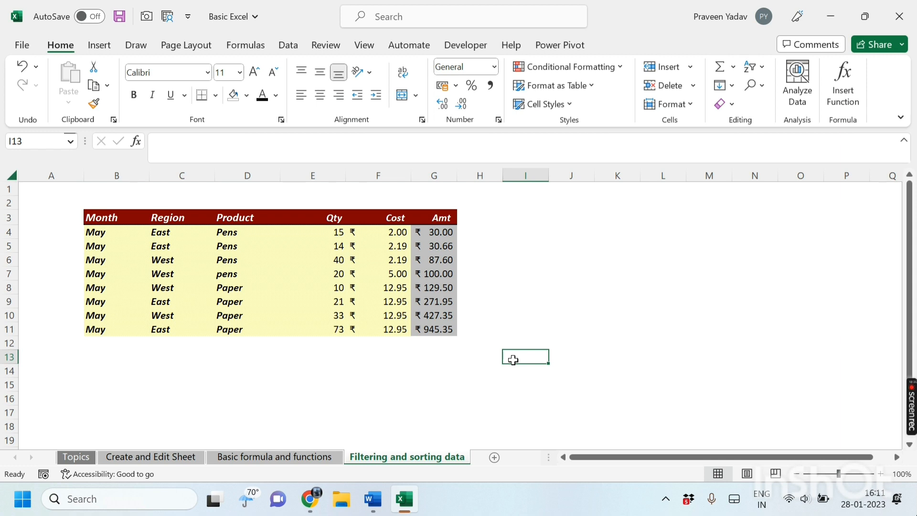
{"action": "left_click", "coordinate": [210, 371]}
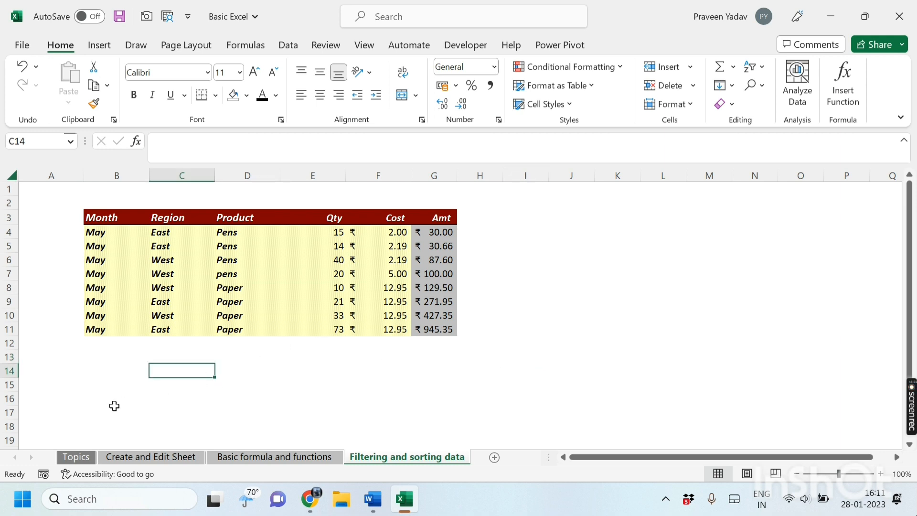
{"action": "left_click", "coordinate": [97, 366]}
{"action": "left_click", "coordinate": [95, 340]}
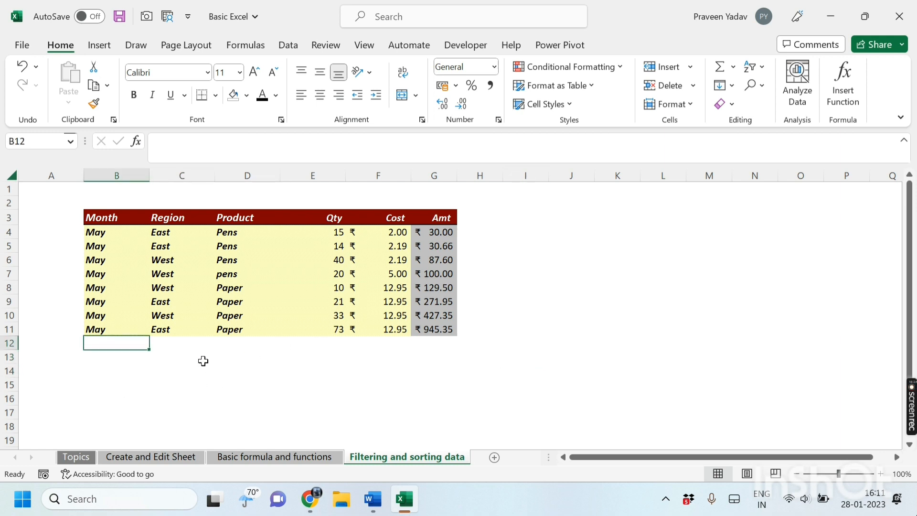
{"action": "key", "text": "Right"}
{"action": "key", "text": "Right"}
{"action": "key", "text": "Right"}
{"action": "key", "text": "Right"}
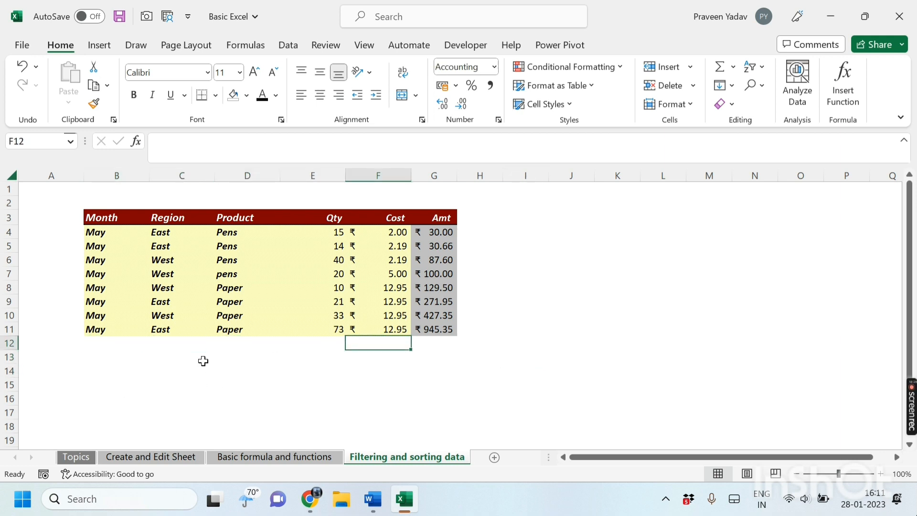
{"action": "key", "text": "Right"}
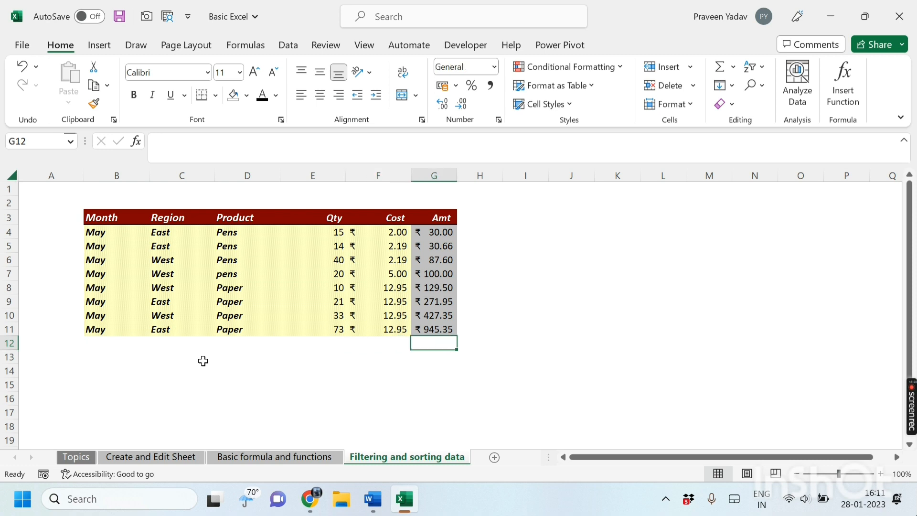
{"action": "left_click", "coordinate": [170, 377]}
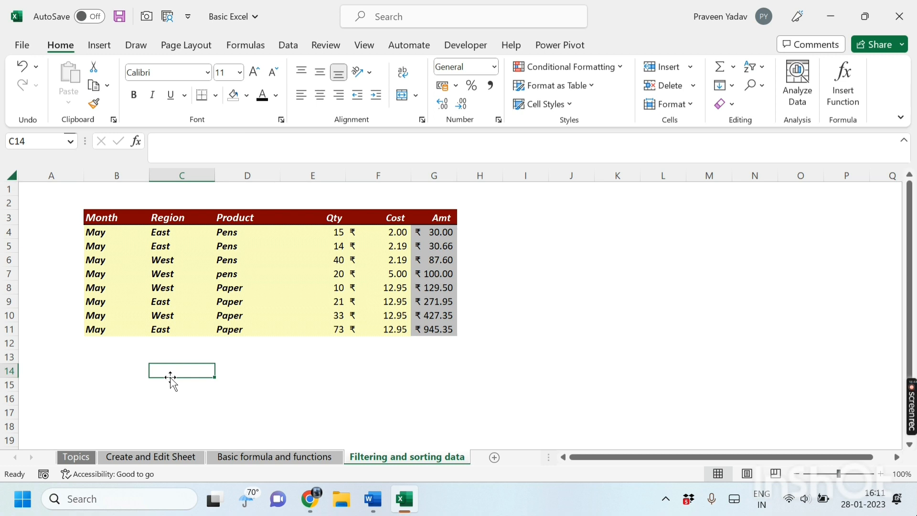
{"action": "left_click", "coordinate": [433, 384]}
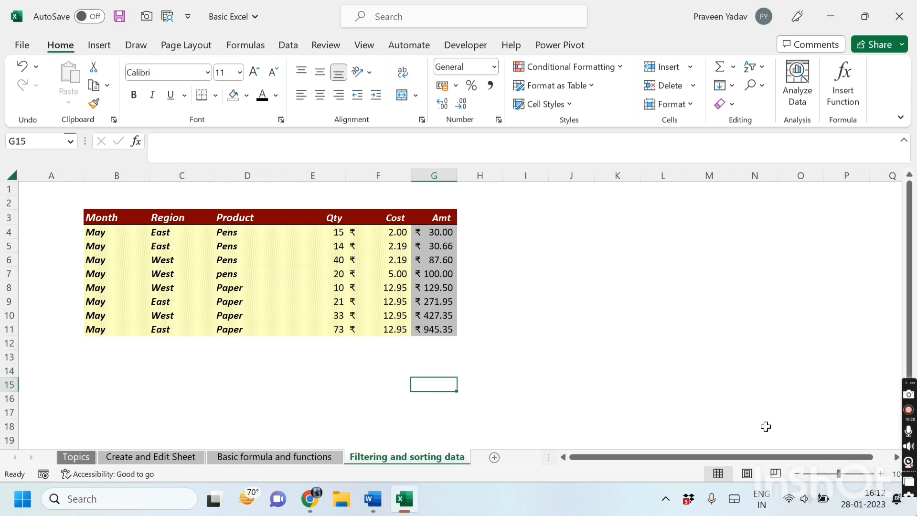